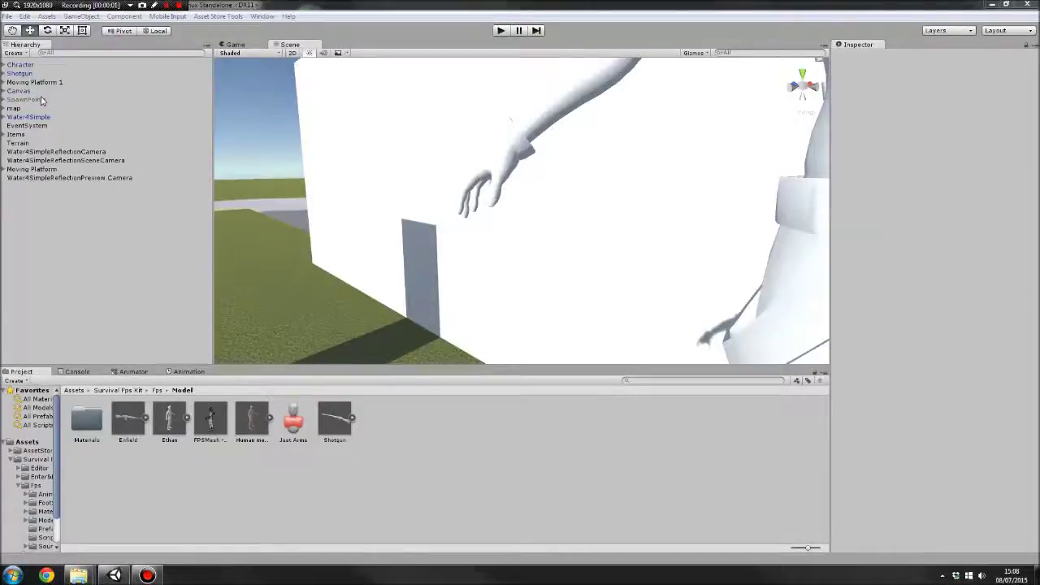
Step: Expand the Chracter object, collapse its Body and Building Manager branches, and inspect the Chracter's components
click(4, 65)
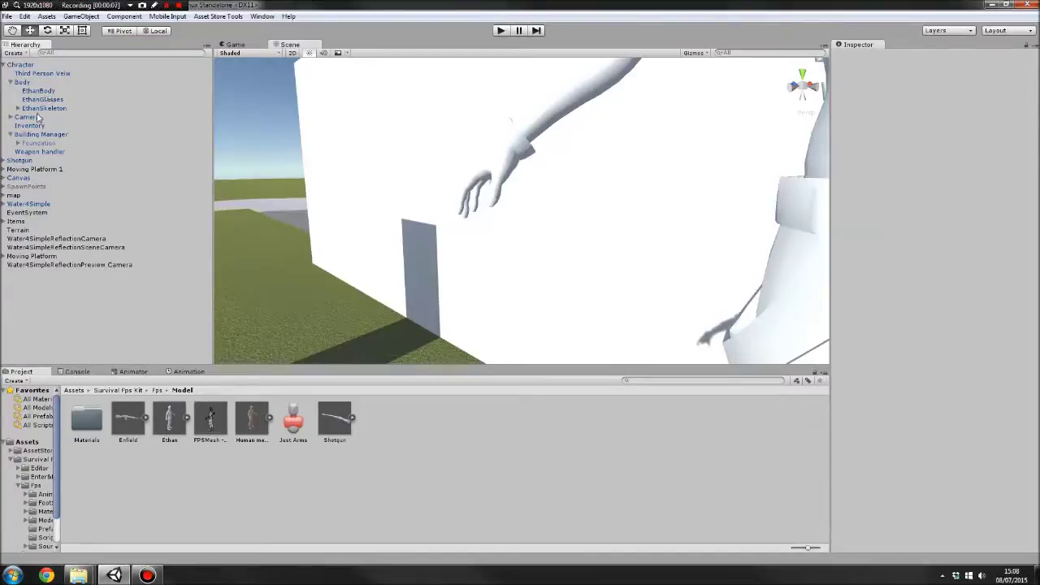
click(11, 82)
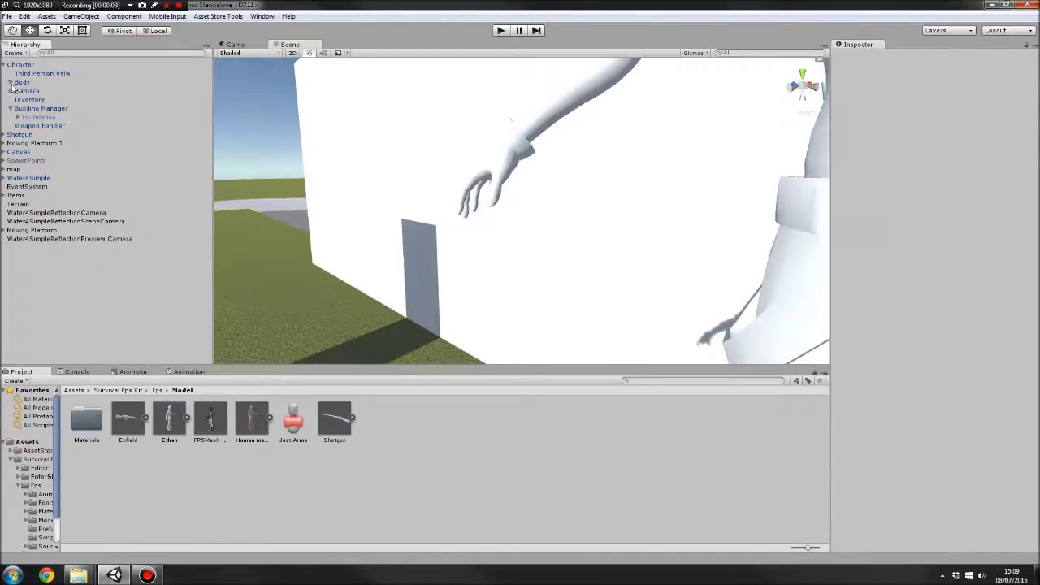
click(10, 108)
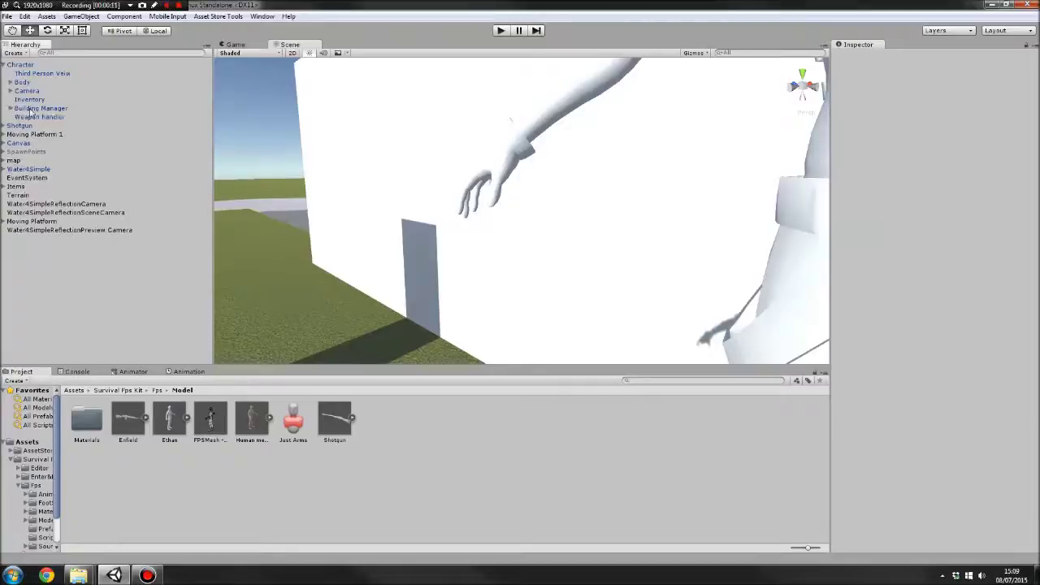
click(20, 66)
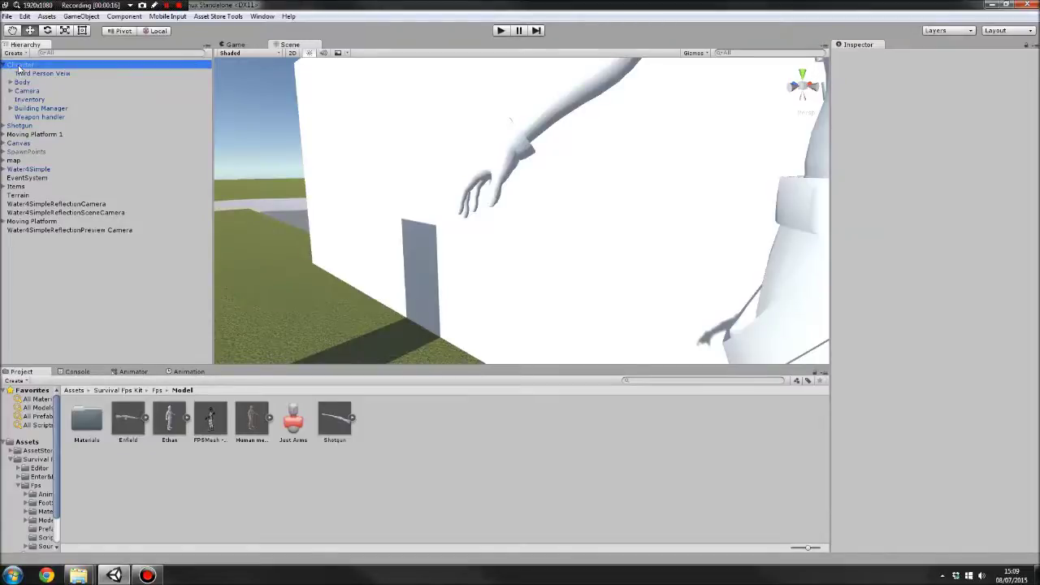
click(21, 68)
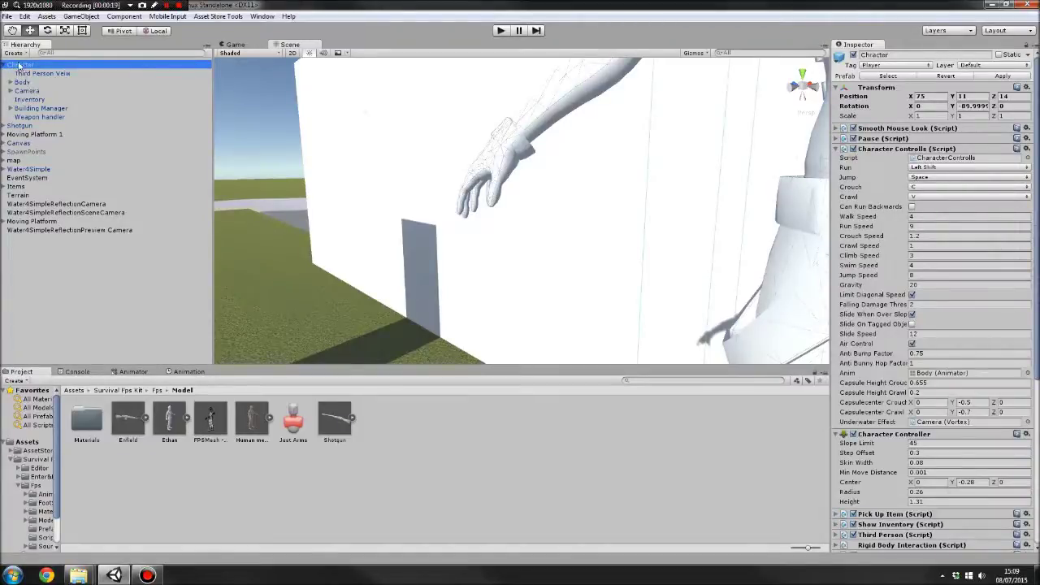
Step: Create an empty child object named Gun under Weapons in the character's Camera
click(20, 91)
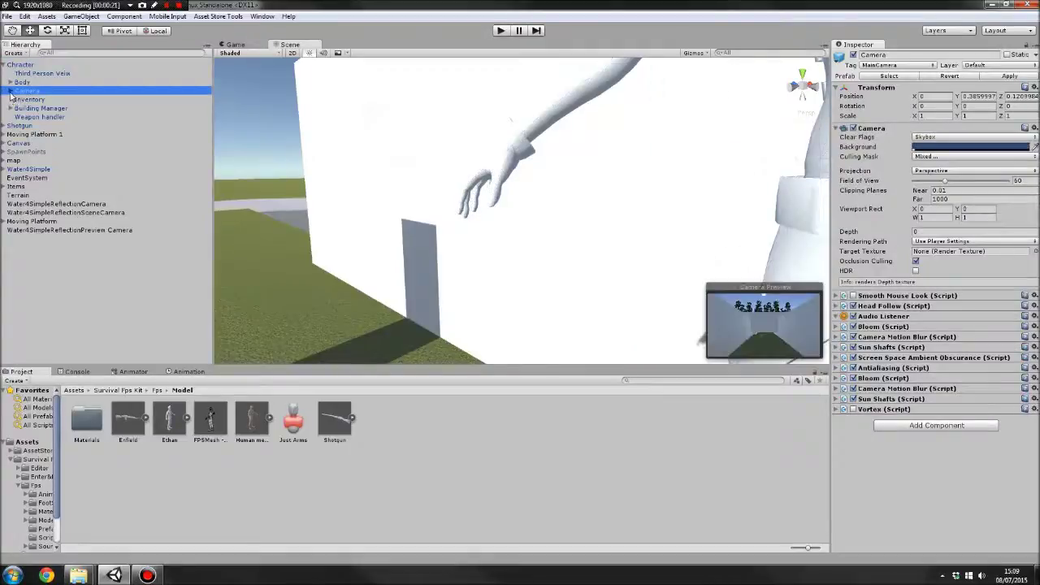
click(11, 91)
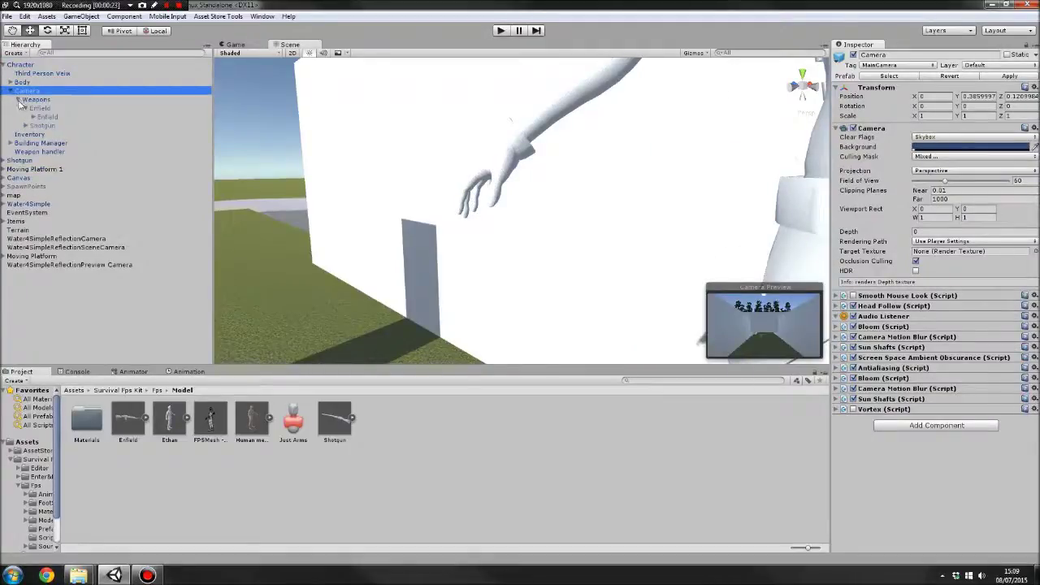
click(25, 108)
click(31, 100)
right_click(31, 104)
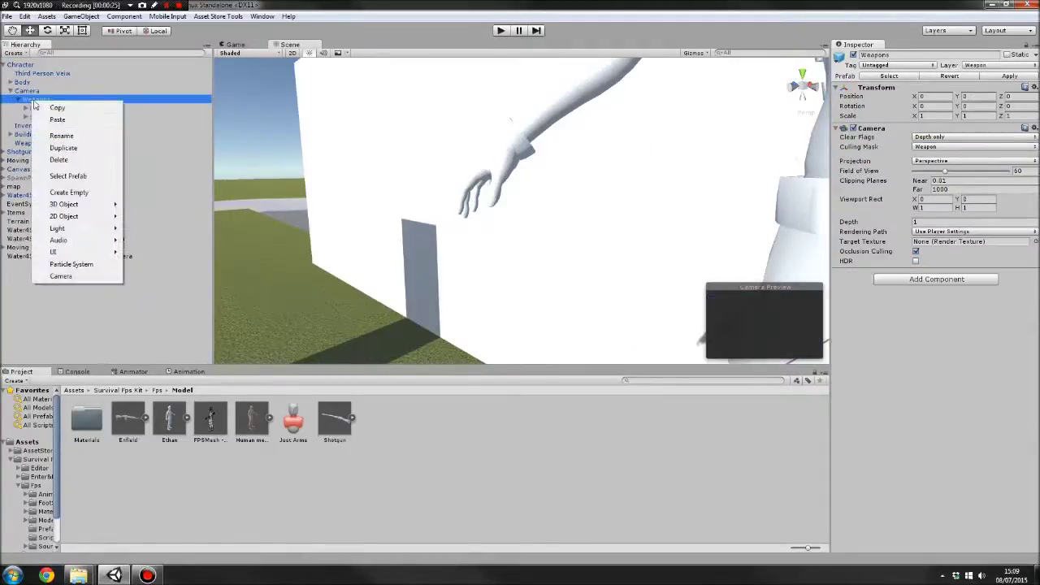
click(75, 180)
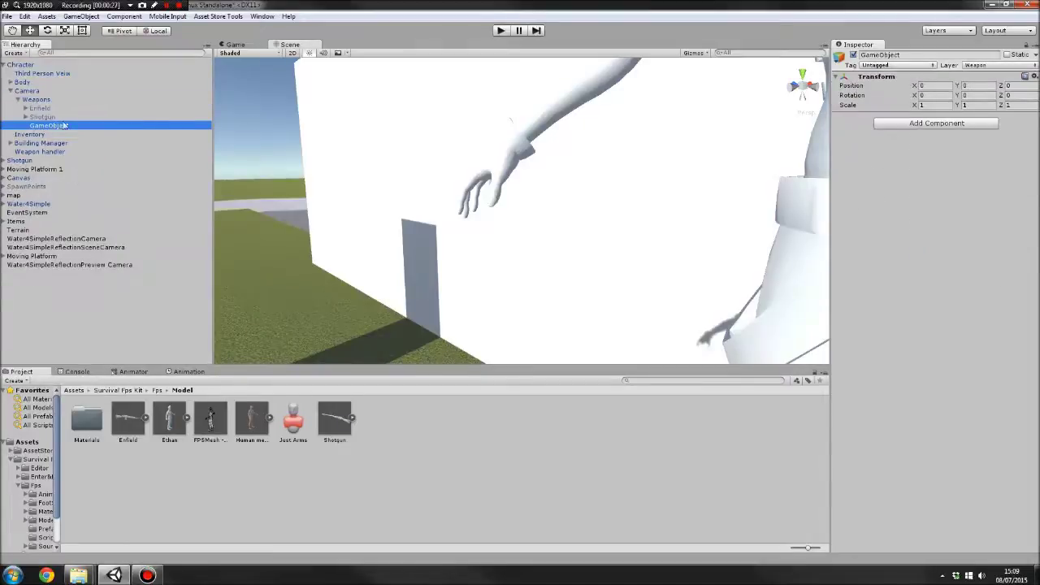
click(931, 56)
key(Caps_Lock)
text(Gun)
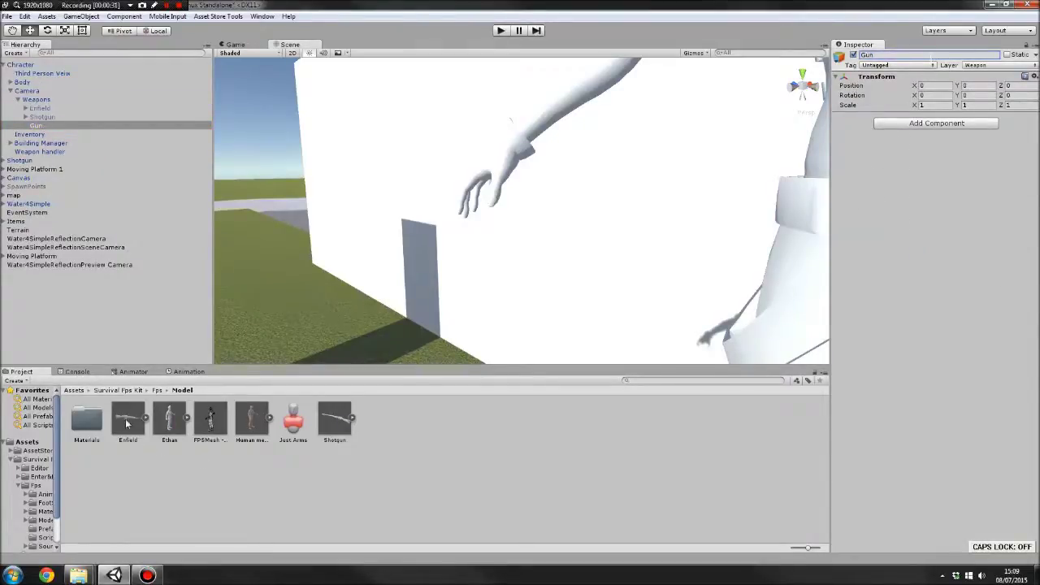
Step: Add the Enfield model as a child of Gun and move Gun to about X 0.072, Y -0.223, Z 0.141
drag(128, 422, 57, 130)
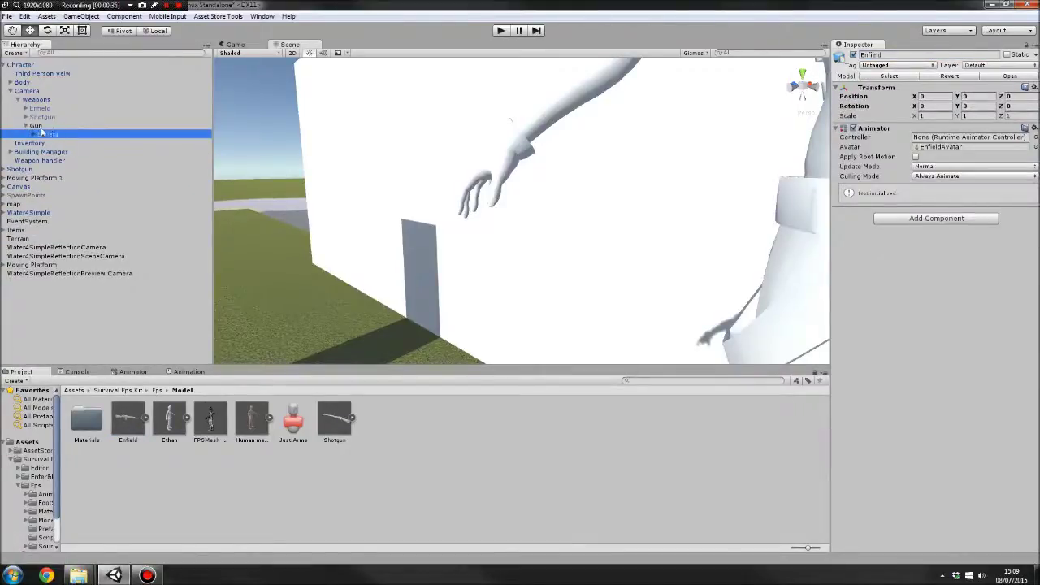
double_click(36, 126)
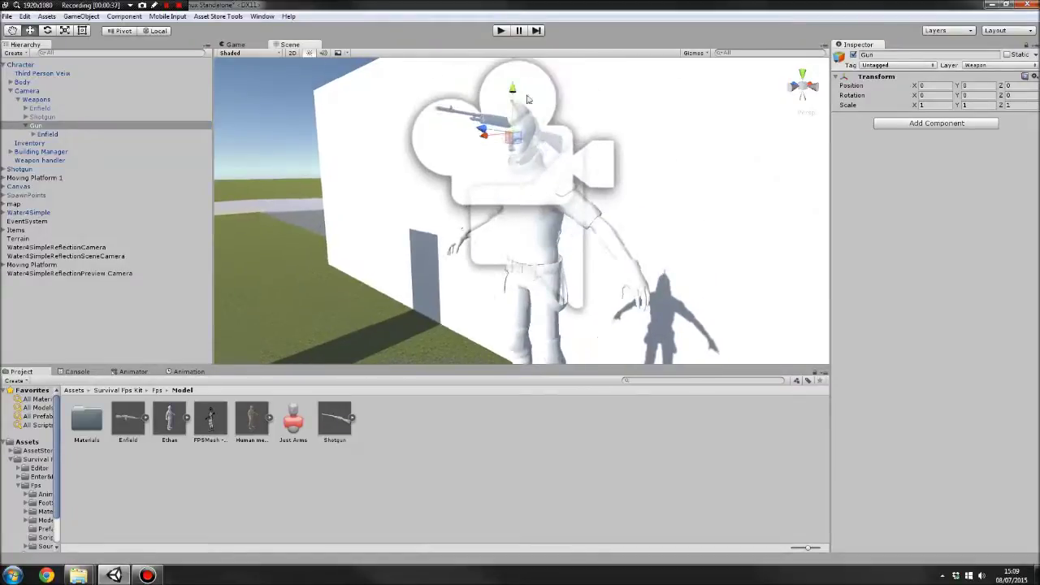
drag(497, 135, 449, 188)
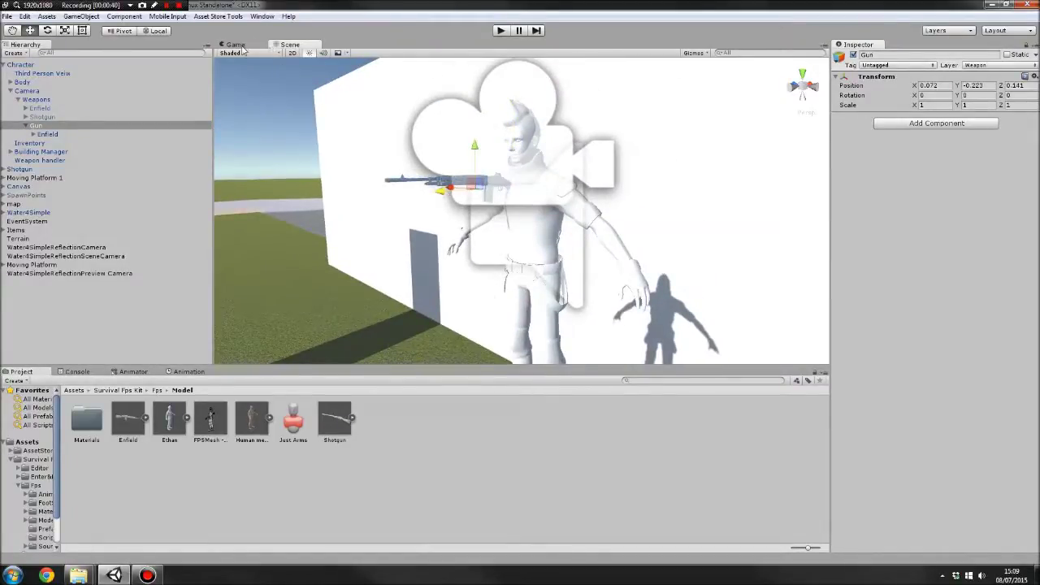
Step: Check the gun's placement in the Game view and compare the Gun object with its Enfield child
click(239, 46)
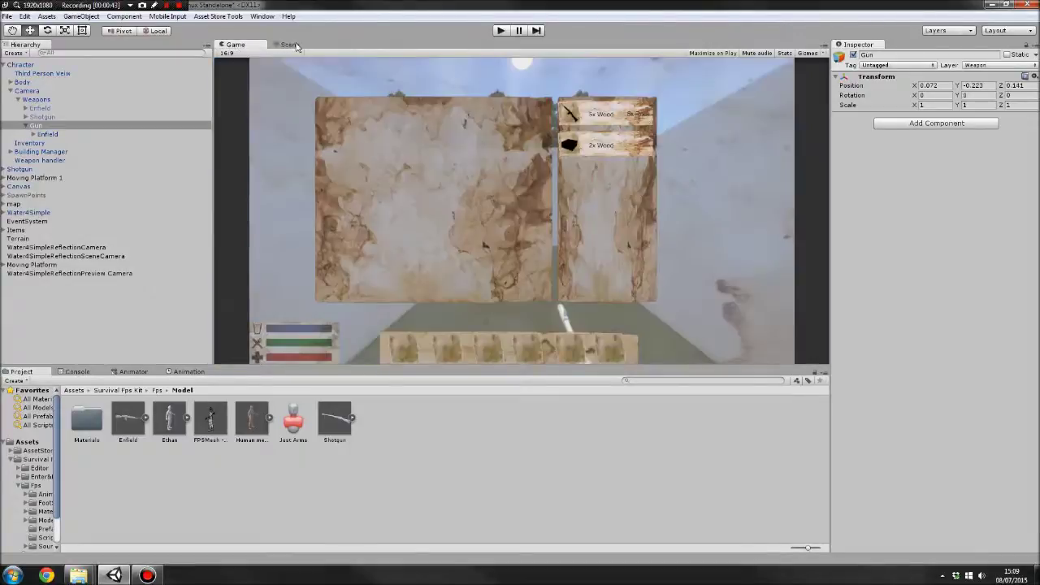
click(294, 46)
click(51, 126)
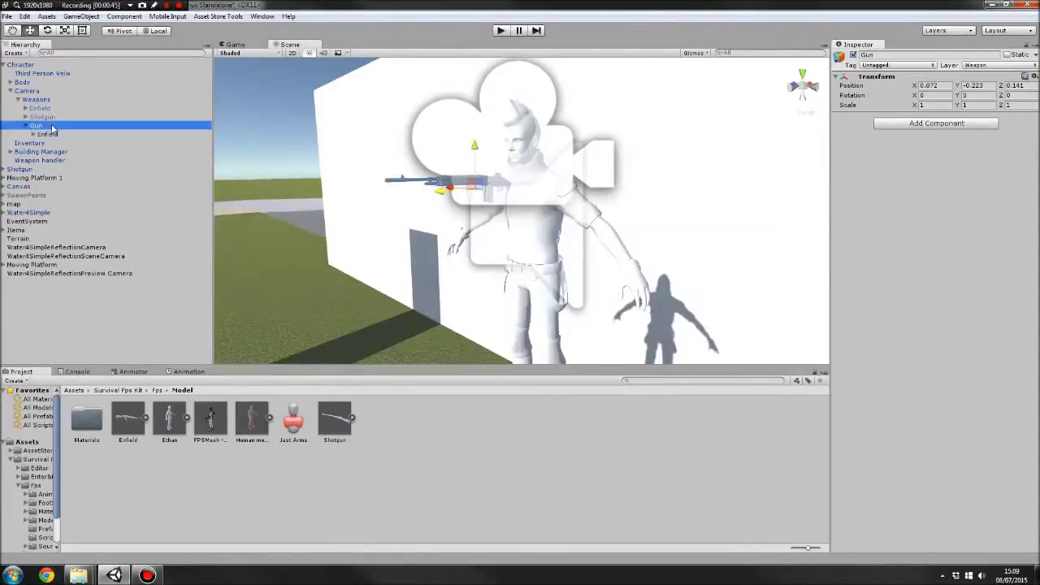
click(54, 135)
click(53, 126)
click(54, 134)
click(53, 128)
Step: Expand the Body's EthanSkeleton down to EthanRightHand and open its thirdPersonWeapons object
click(11, 82)
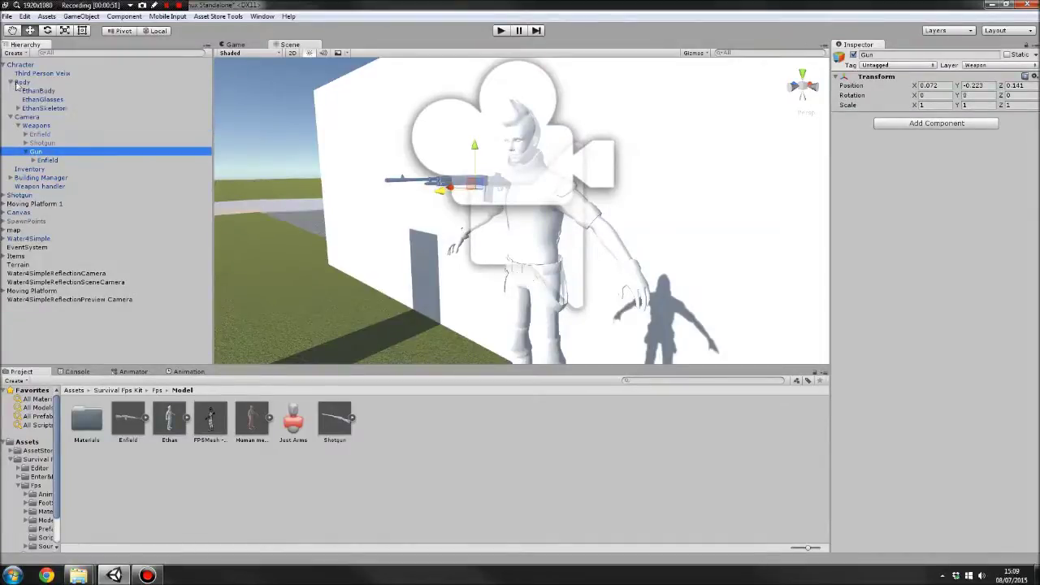
click(19, 108)
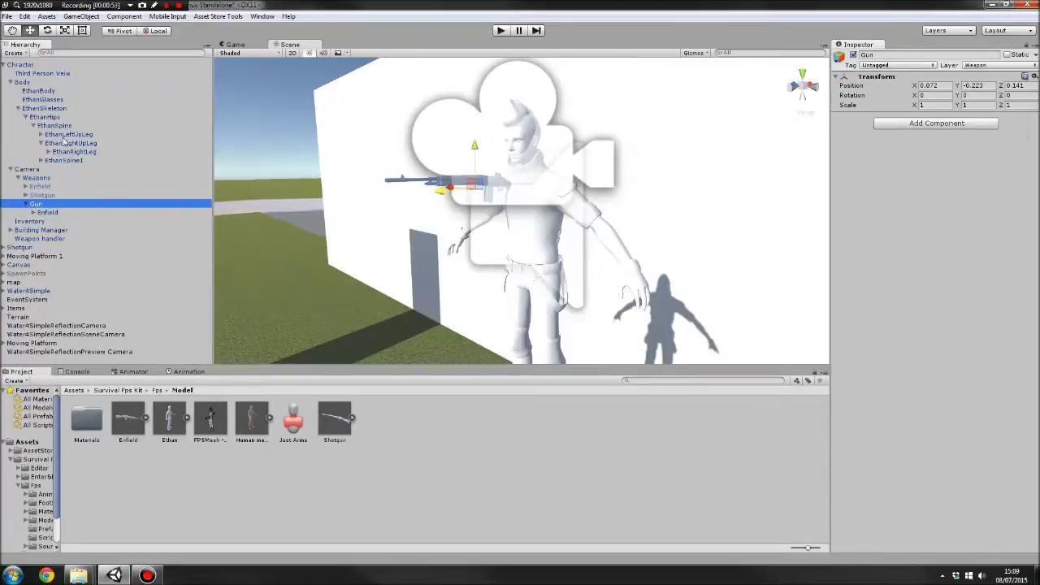
click(41, 160)
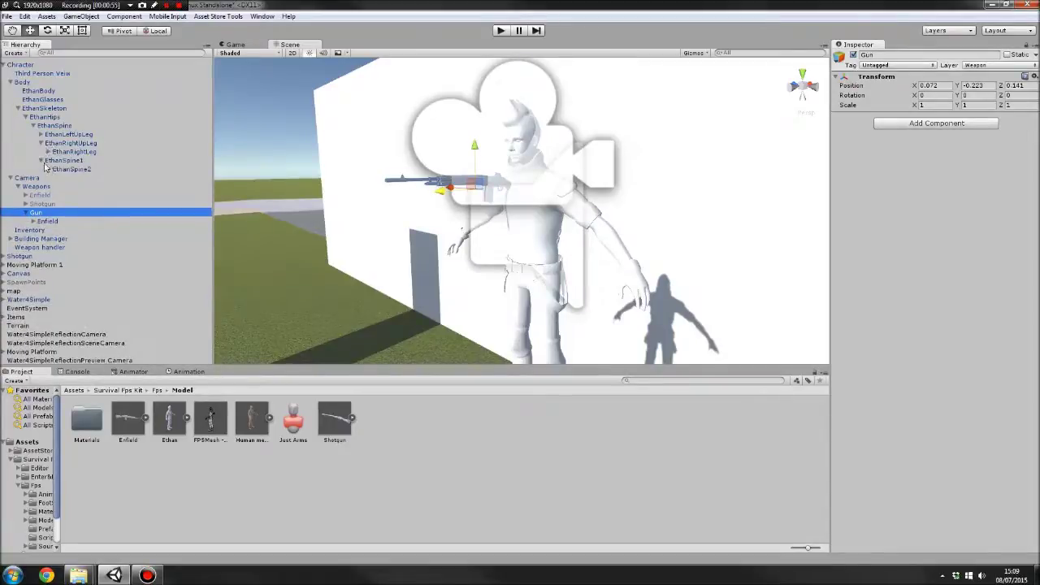
click(48, 169)
click(56, 178)
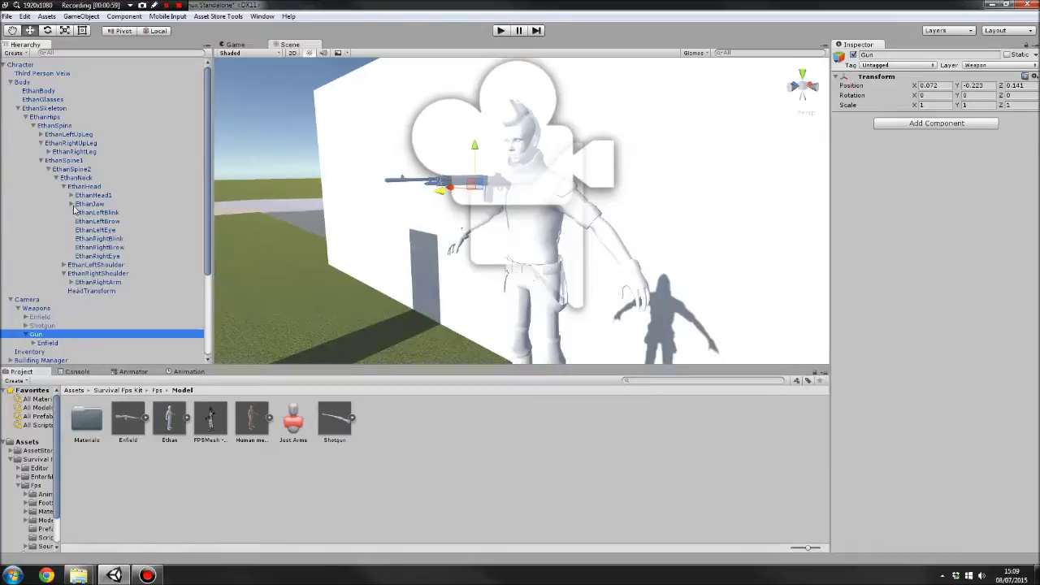
click(70, 282)
scroll(89, 280, down, 3)
click(78, 227)
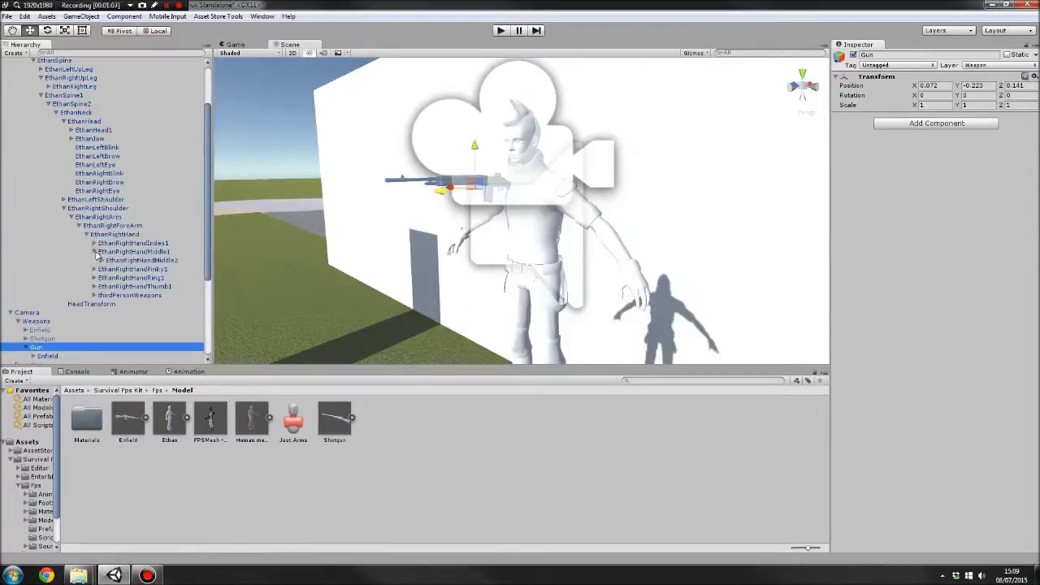
click(95, 251)
click(98, 287)
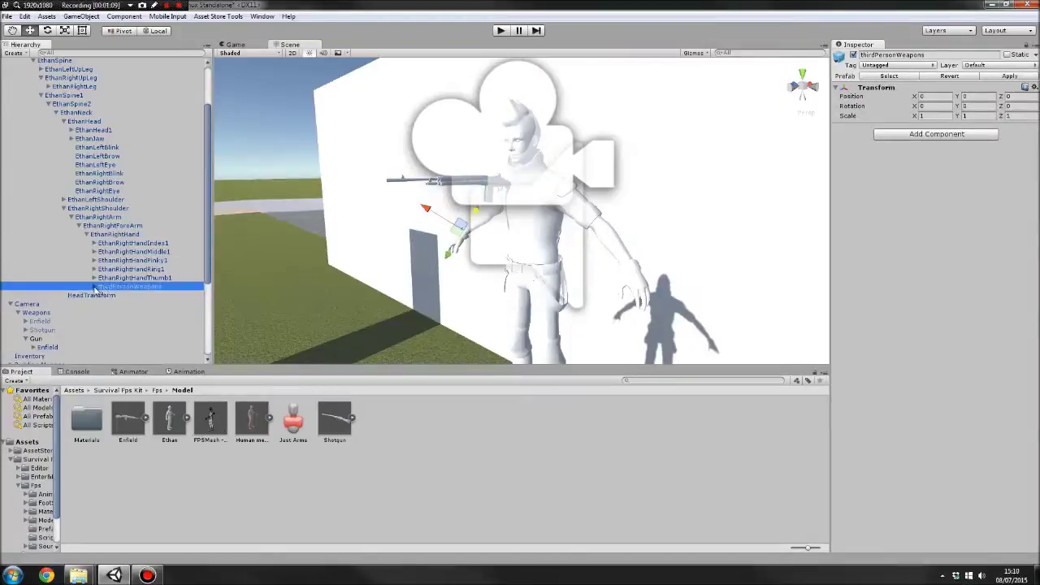
click(94, 287)
scroll(130, 191, down, 5)
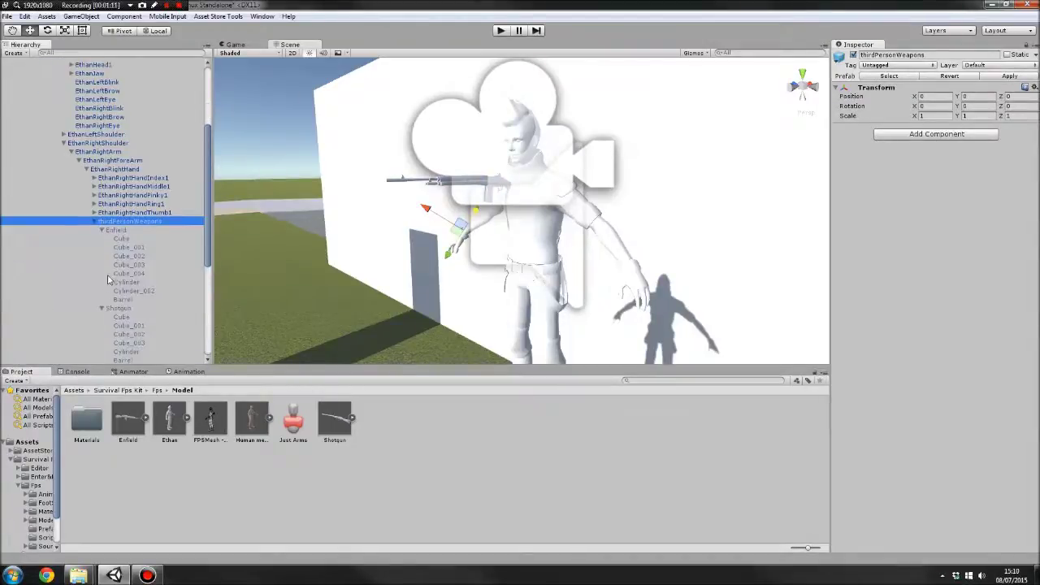
Step: Examine the Enfield and Shotgun under thirdPersonWeapons, temporarily activating the Enfield to view it in the hand and deactivating it again
click(134, 166)
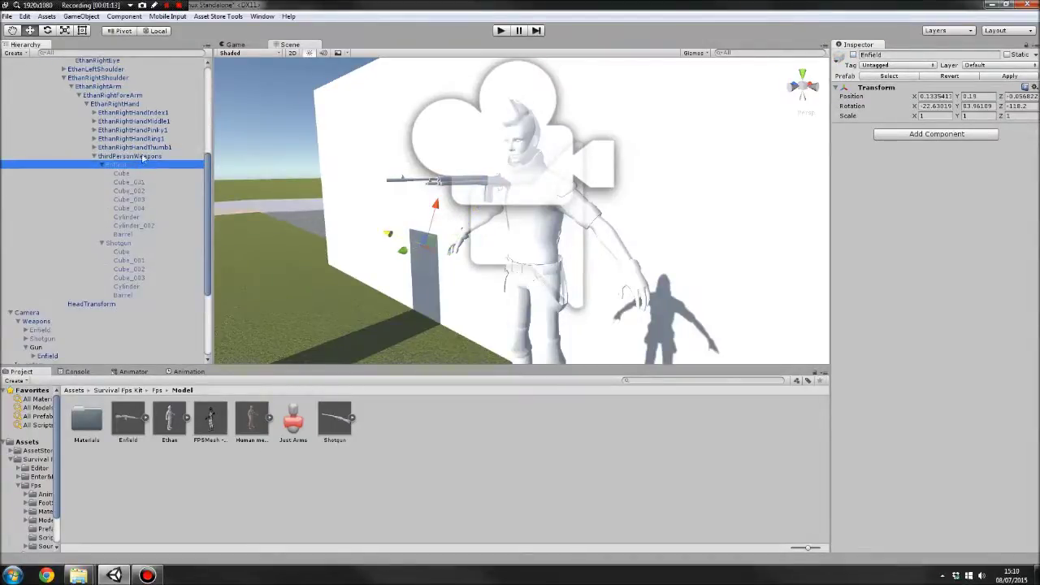
click(138, 157)
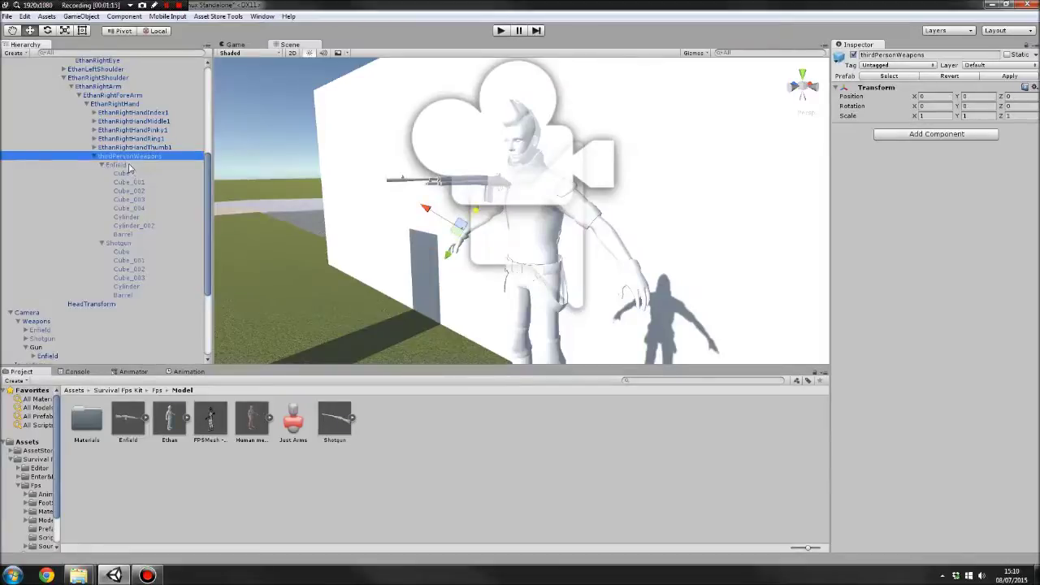
click(128, 166)
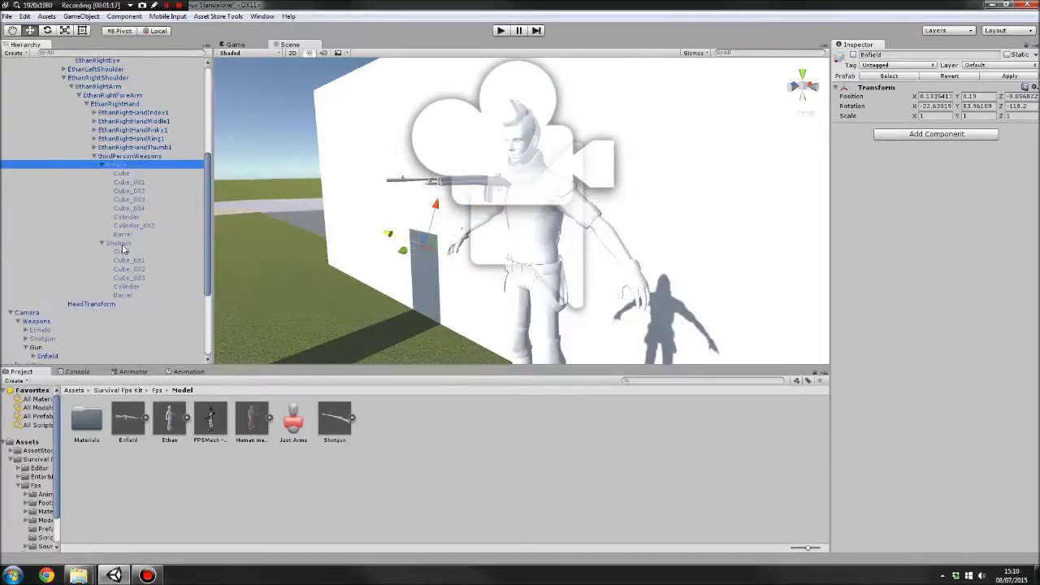
click(121, 243)
click(125, 165)
click(853, 55)
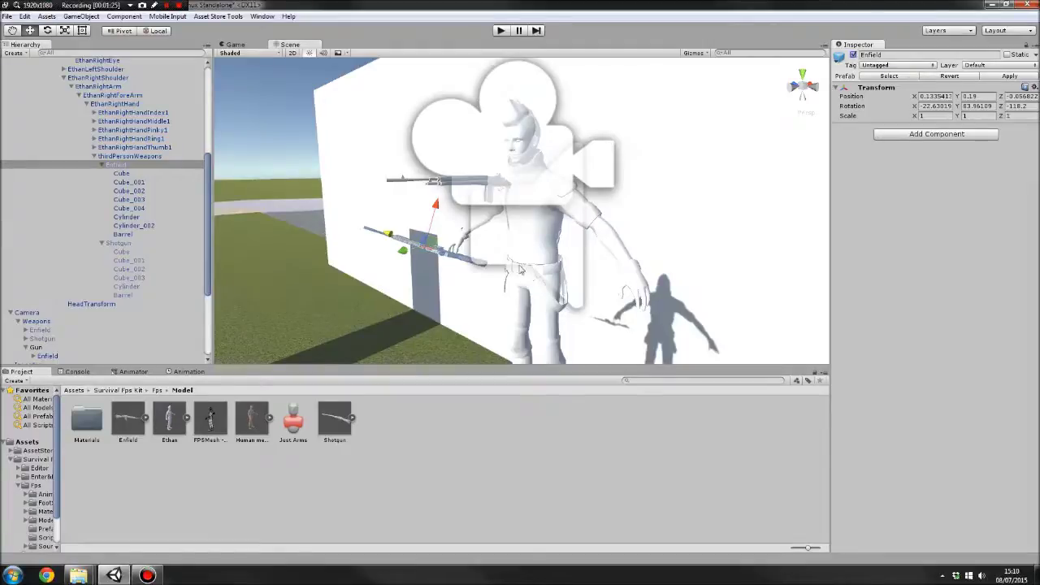
click(853, 55)
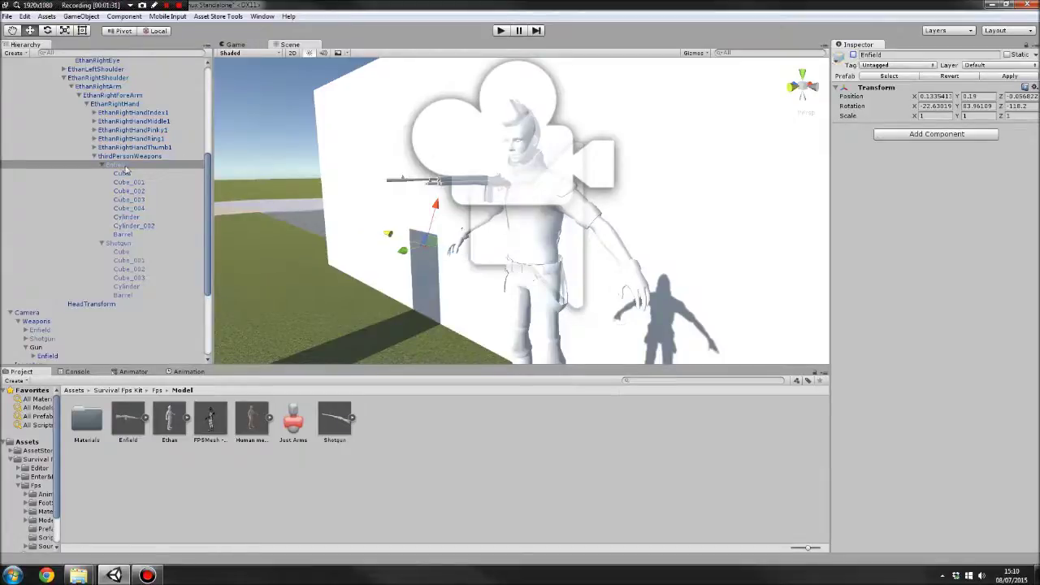
Step: Collapse the Body branch and delete the Gun object under Weapons
scroll(77, 143, up, 5)
click(18, 108)
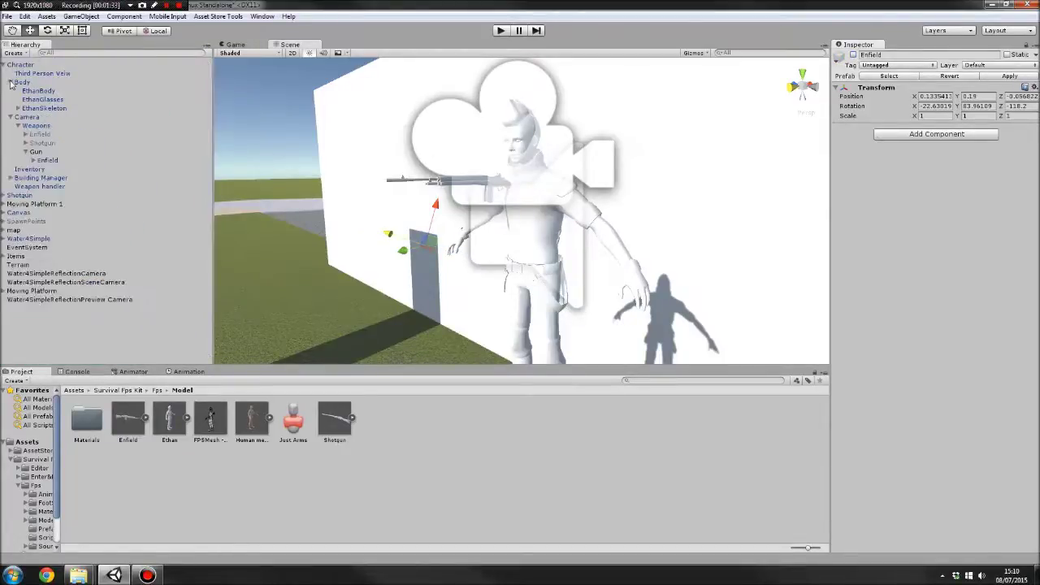
click(10, 83)
click(39, 126)
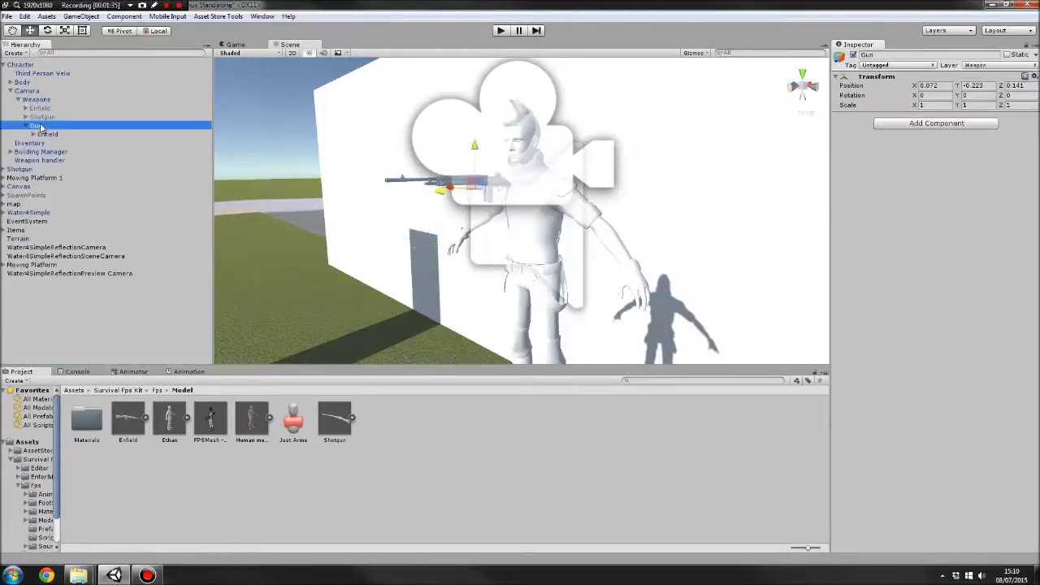
key(Delete)
Step: Inspect the components of the Enfield under Weapons, including its Audio Source settings
click(39, 108)
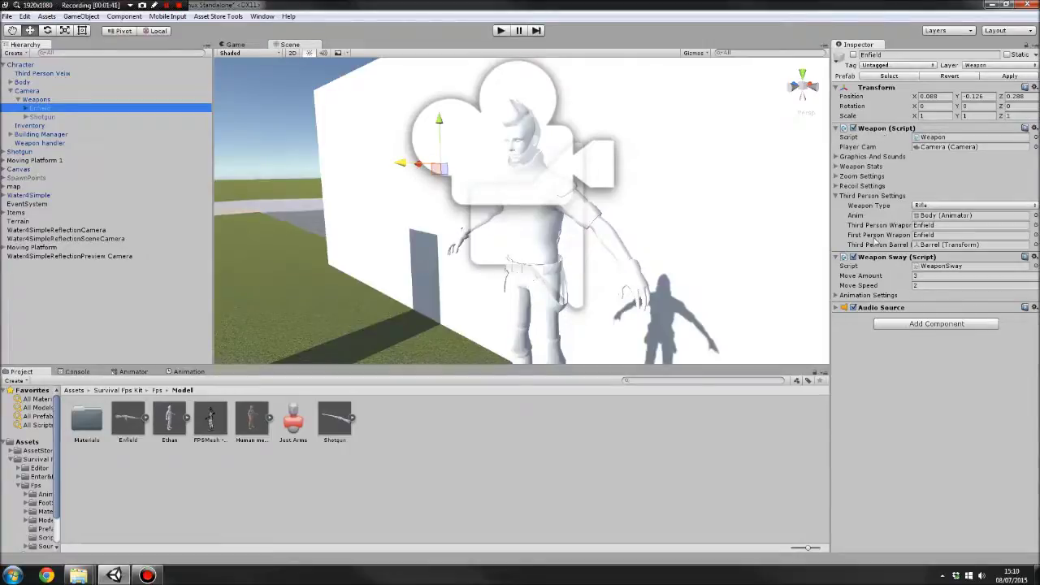
click(837, 308)
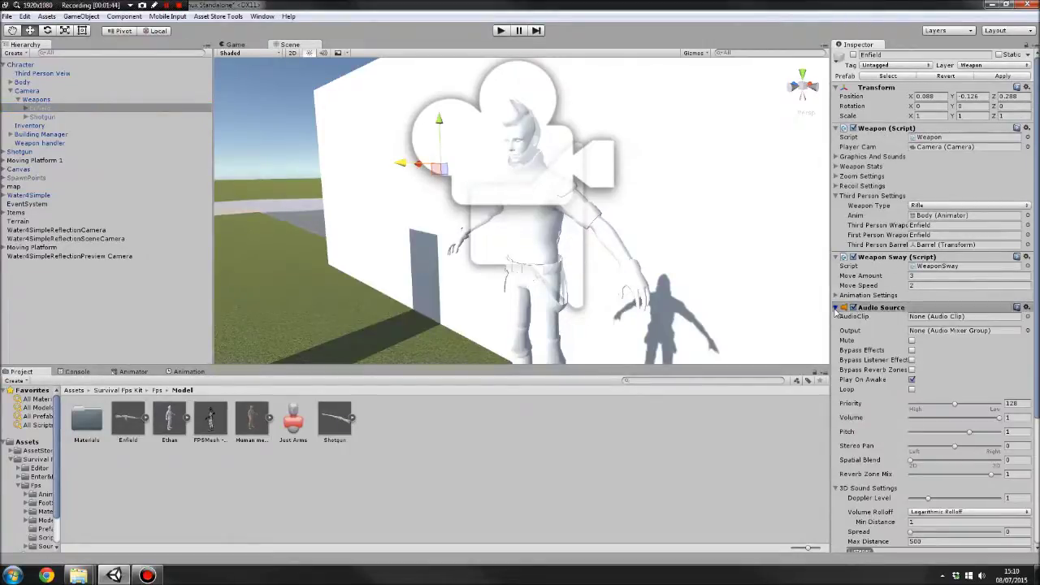
click(836, 308)
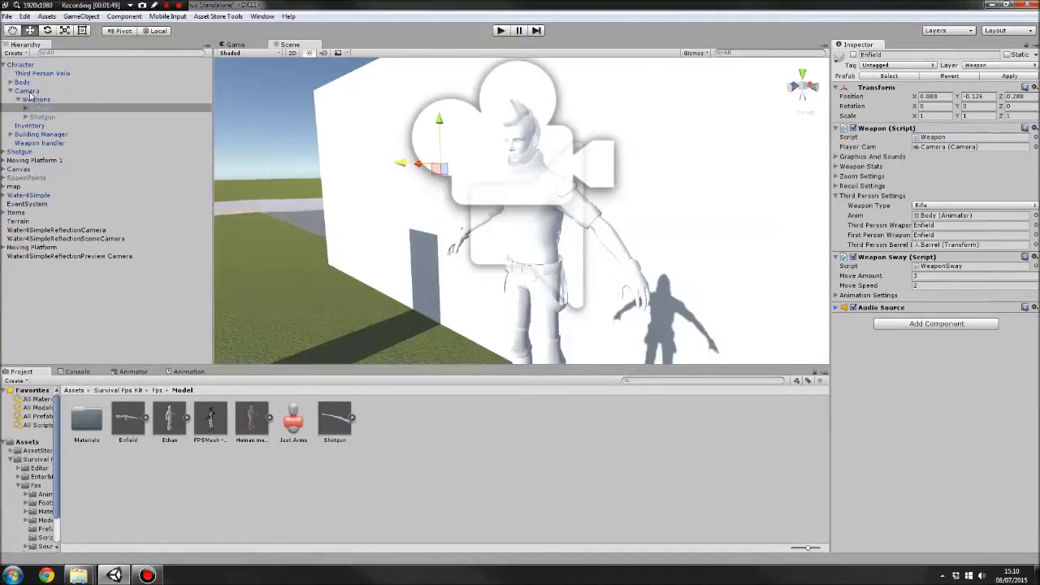
Step: Inspect the Weapon handler's Weapons list, examining its size and the Enfield entry's weapon name and model
click(23, 144)
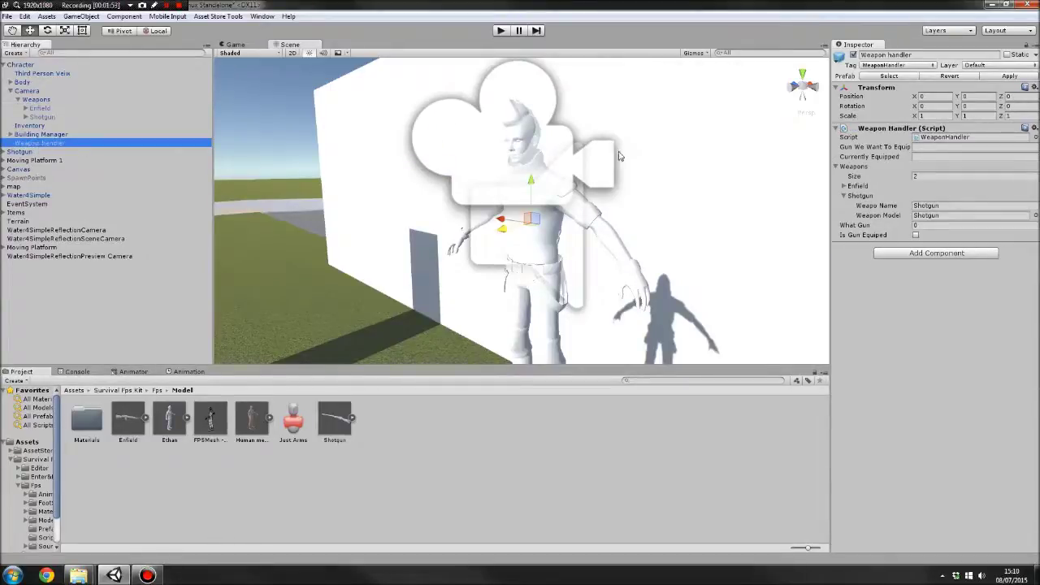
click(844, 196)
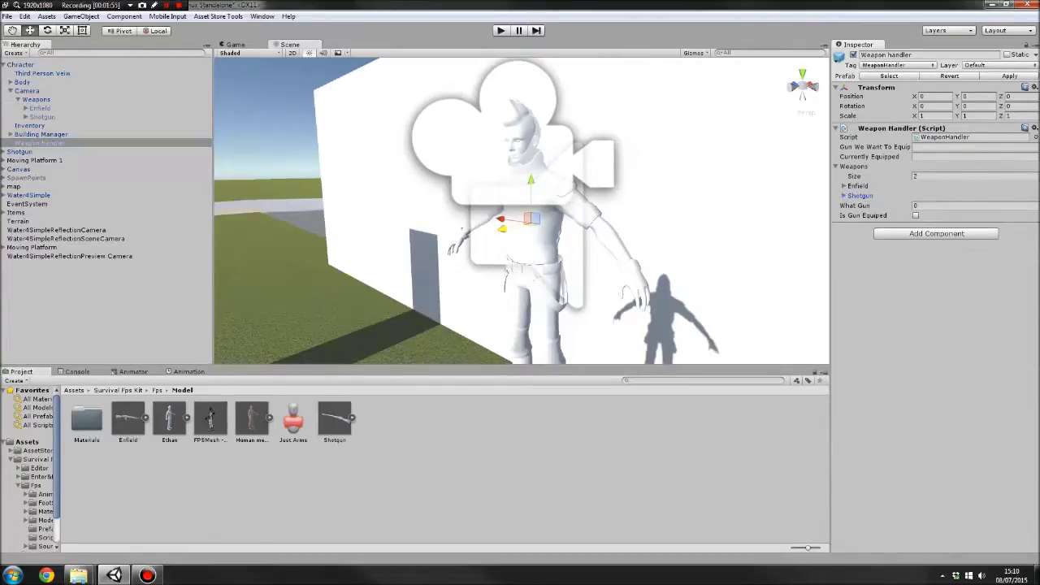
click(928, 179)
click(844, 186)
click(926, 196)
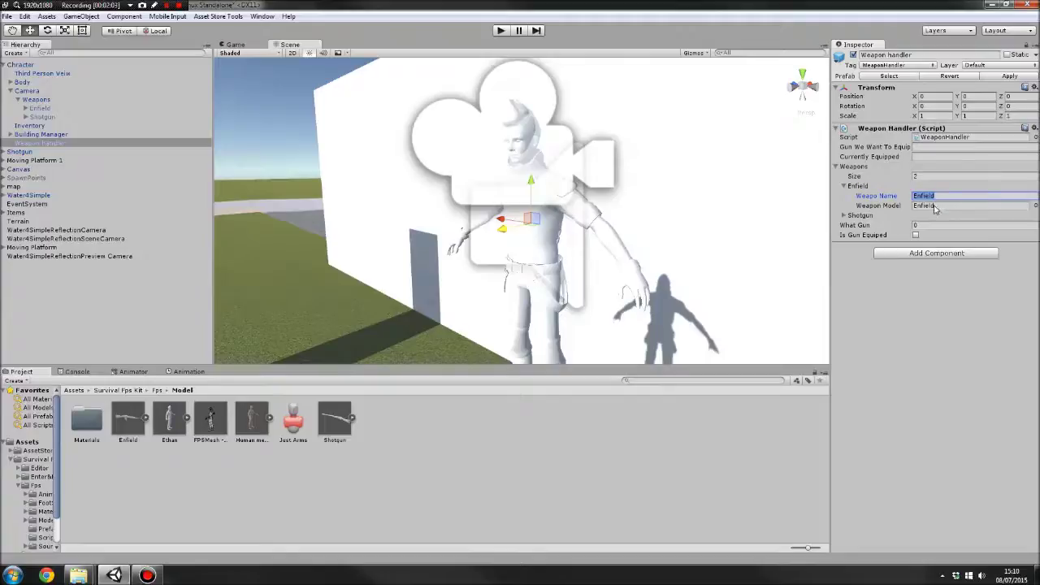
Step: Locate the Enfield assigned as the Weapon handler's weapon model, select it, and assign Camera as its Weapon script's Player Cam
click(890, 207)
click(926, 208)
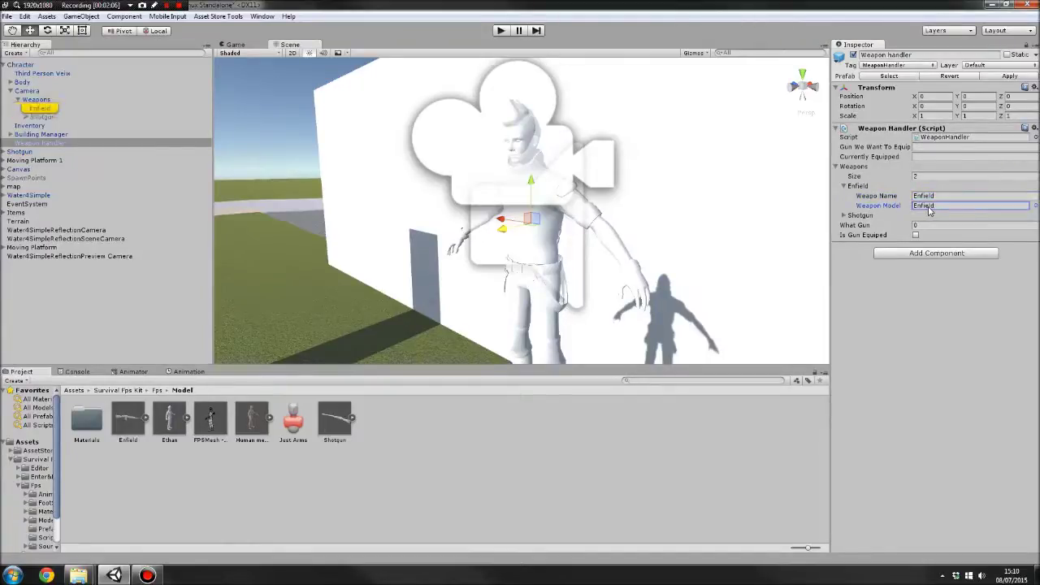
click(40, 110)
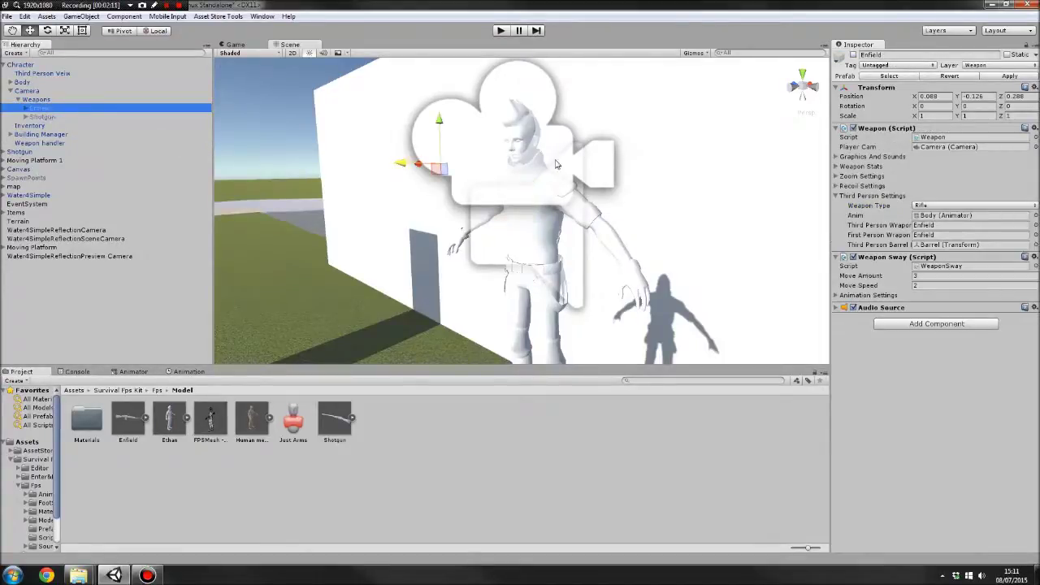
click(836, 196)
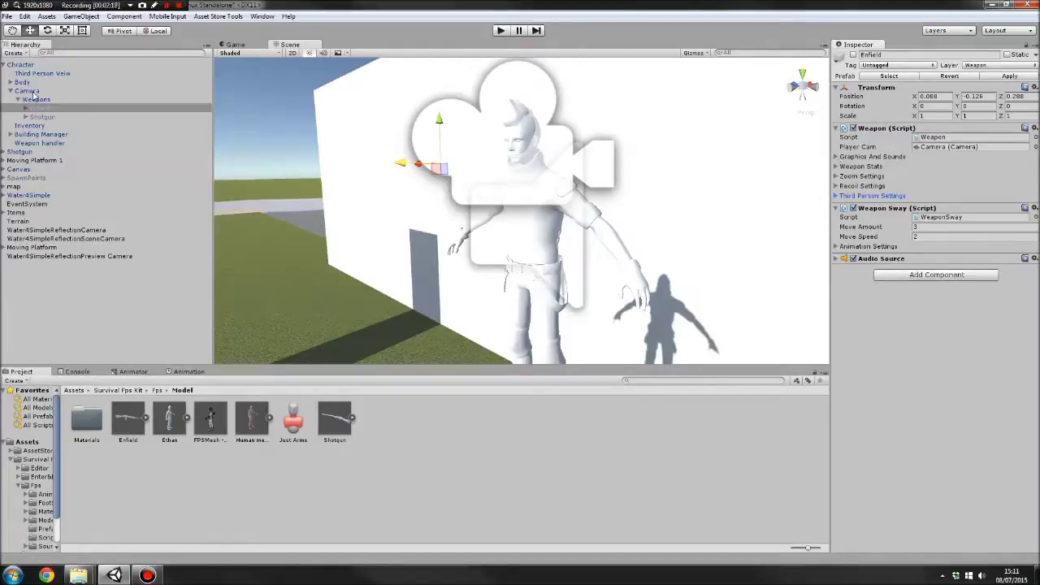
drag(32, 93, 960, 148)
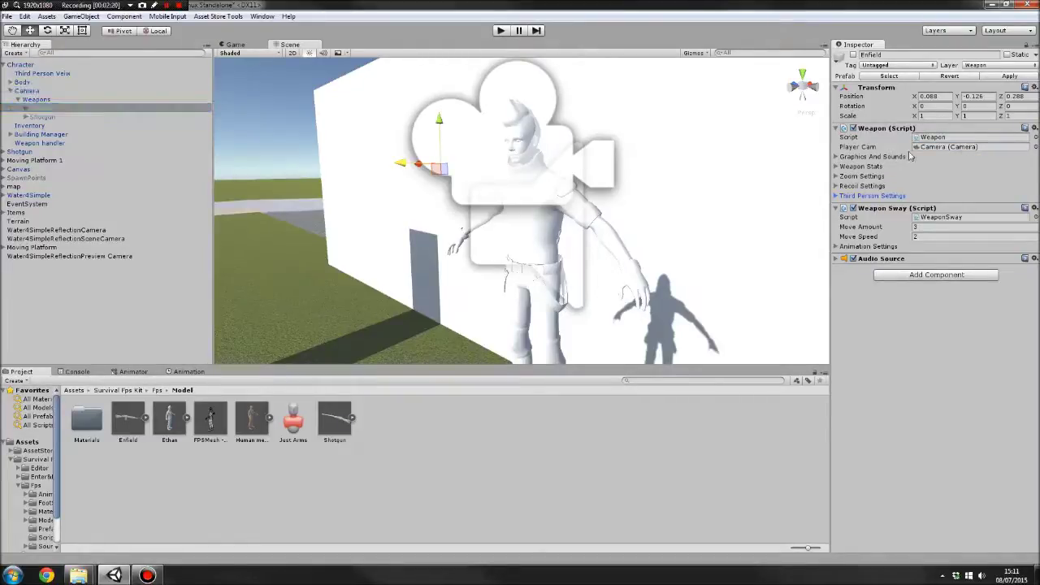
Step: Expand the Enfield's Graphics And Sounds settings and collapse the Rock, Sand, Snow, Metal and Wood groups
click(836, 157)
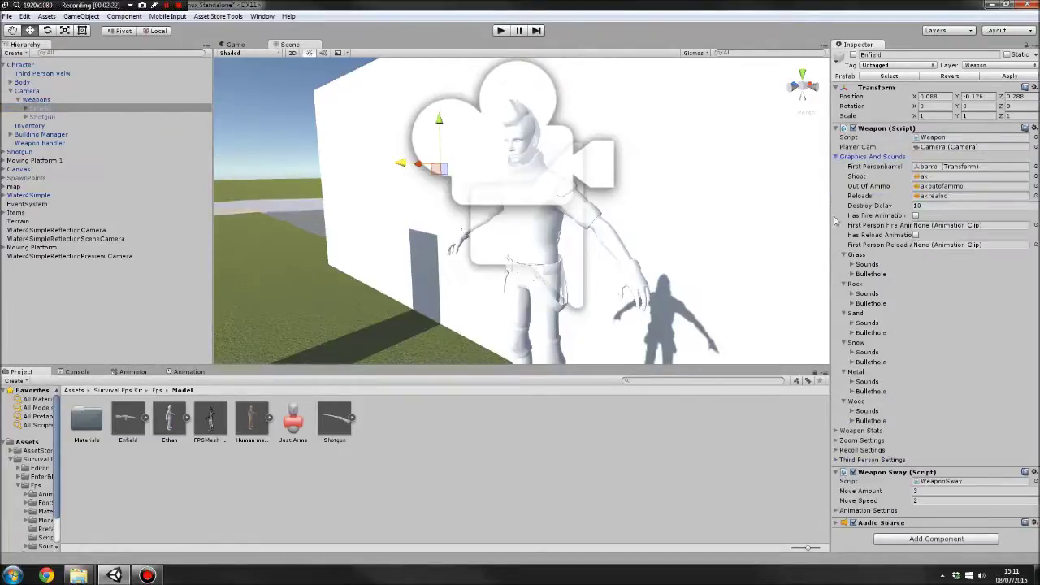
click(845, 284)
click(845, 294)
click(844, 303)
click(844, 313)
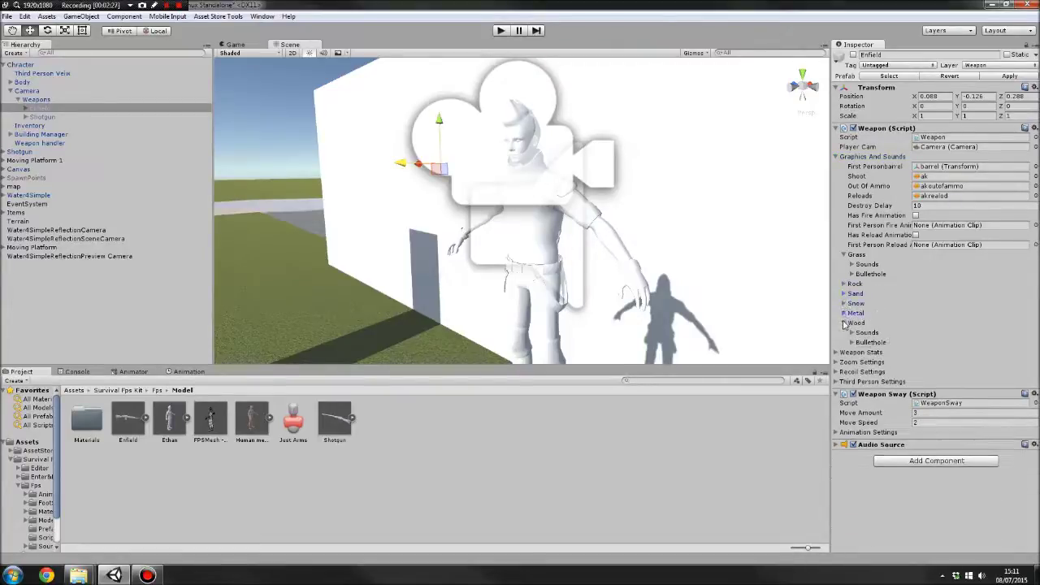
click(845, 323)
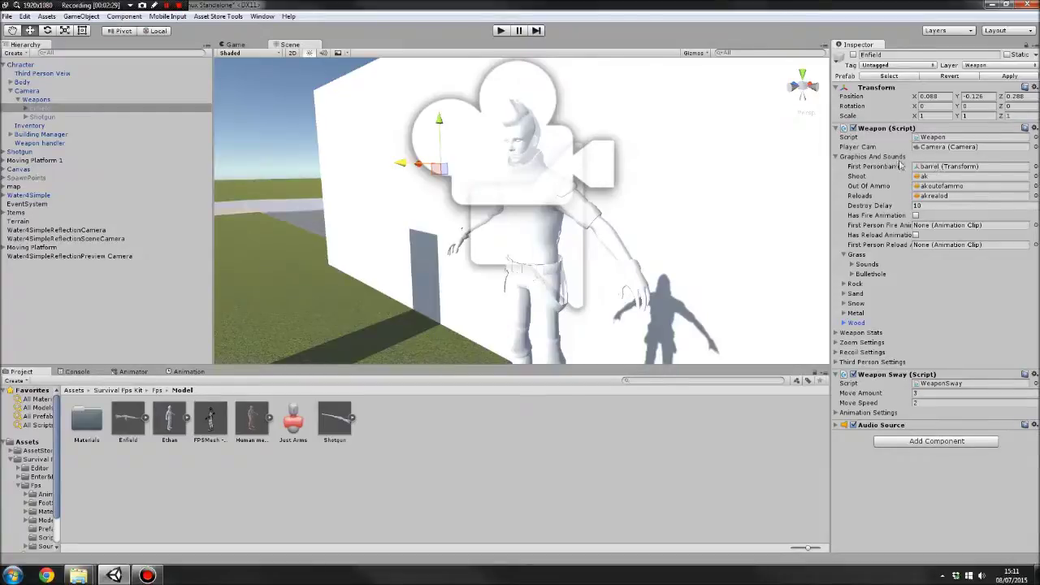
Step: Locate the first-person barrel object and examine its placement at the muzzle, activating the Enfield temporarily and deactivating it again
click(935, 169)
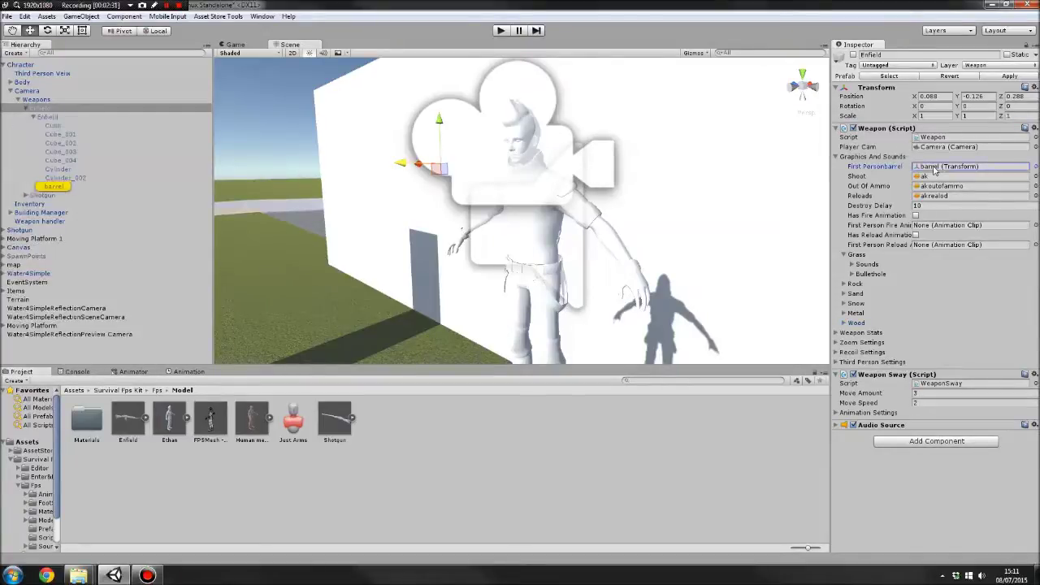
click(66, 187)
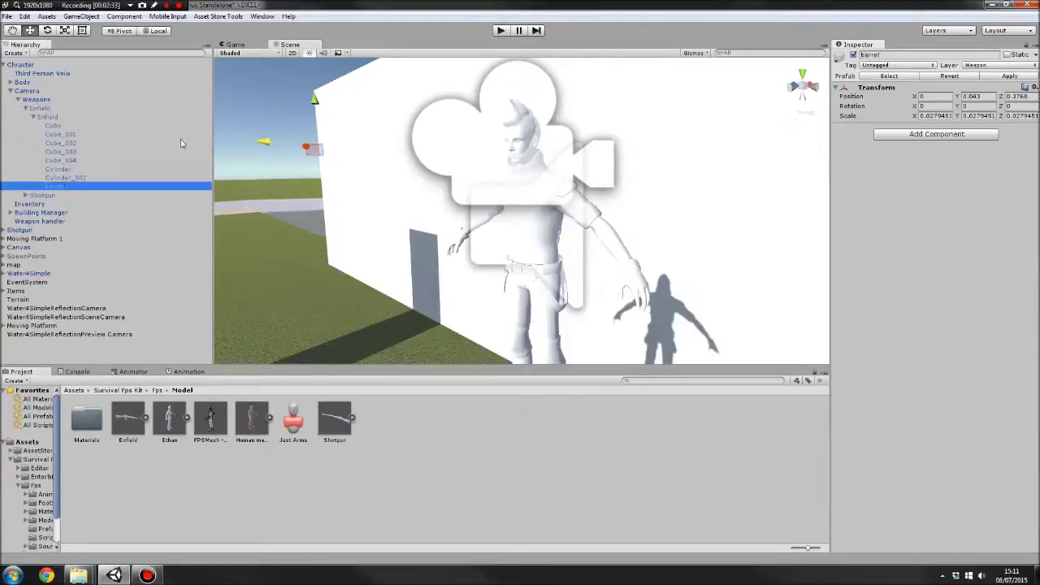
click(43, 118)
click(45, 109)
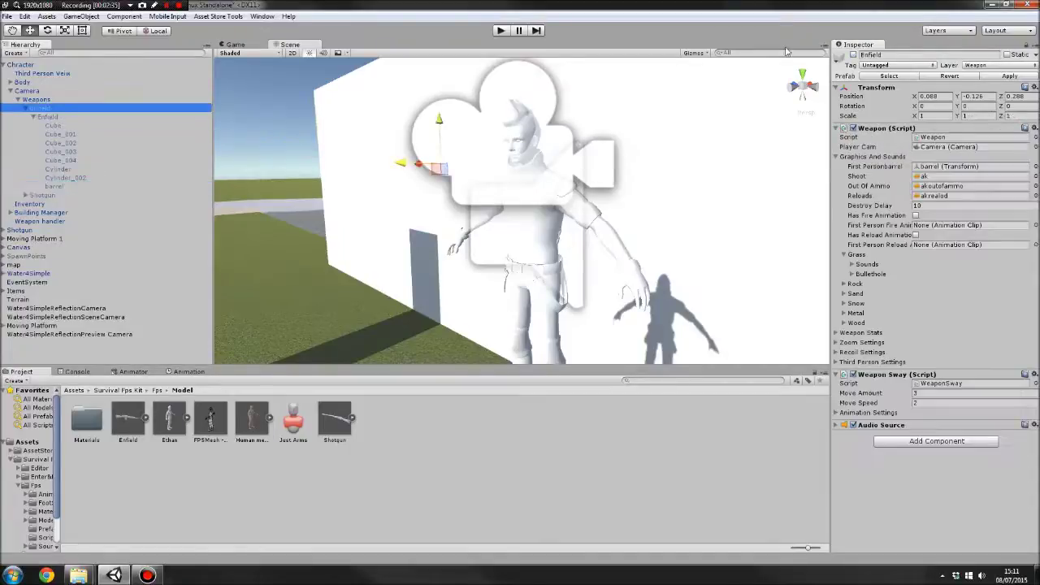
click(853, 55)
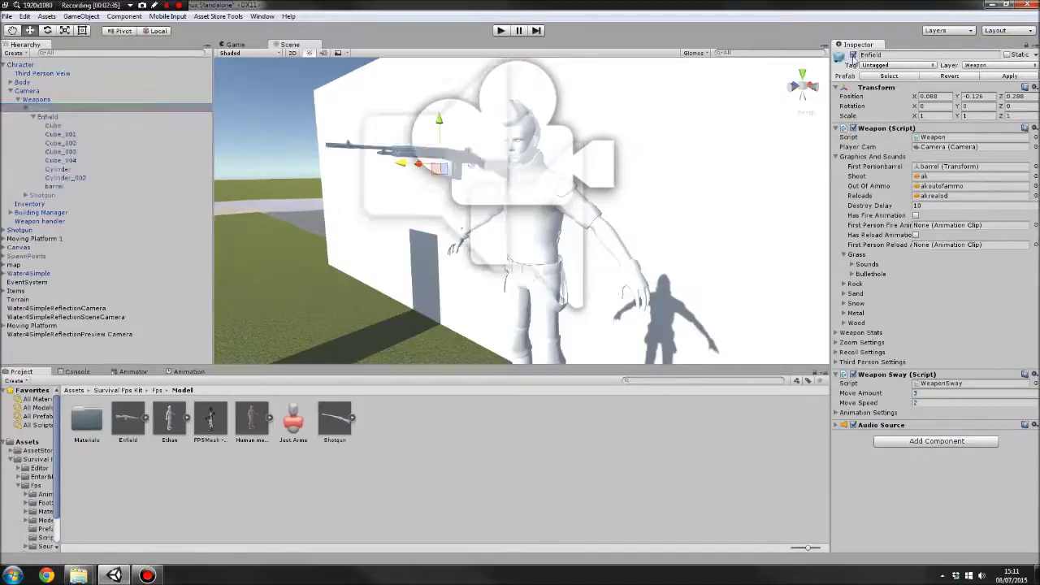
click(62, 186)
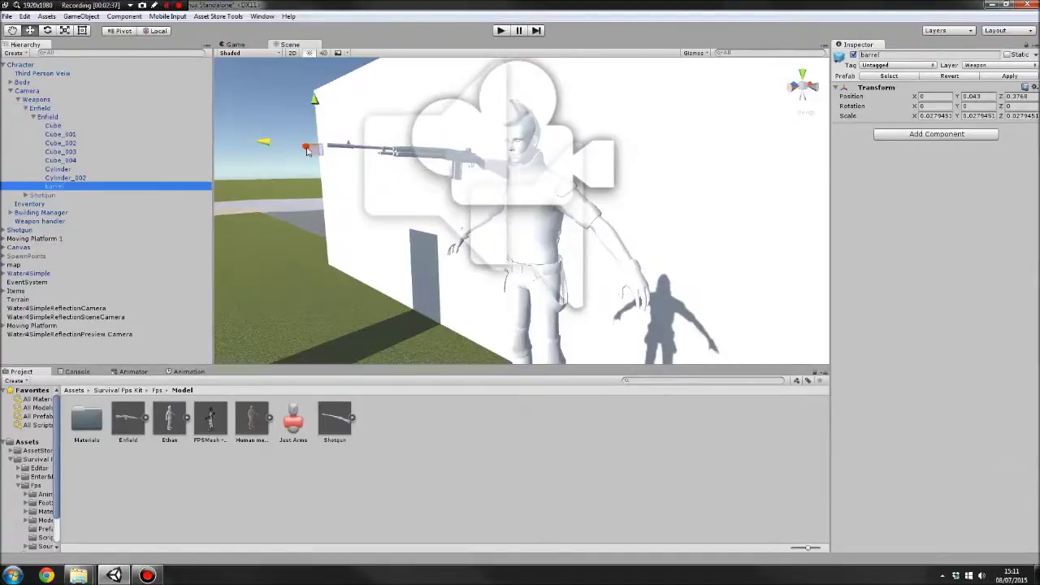
click(39, 108)
click(853, 54)
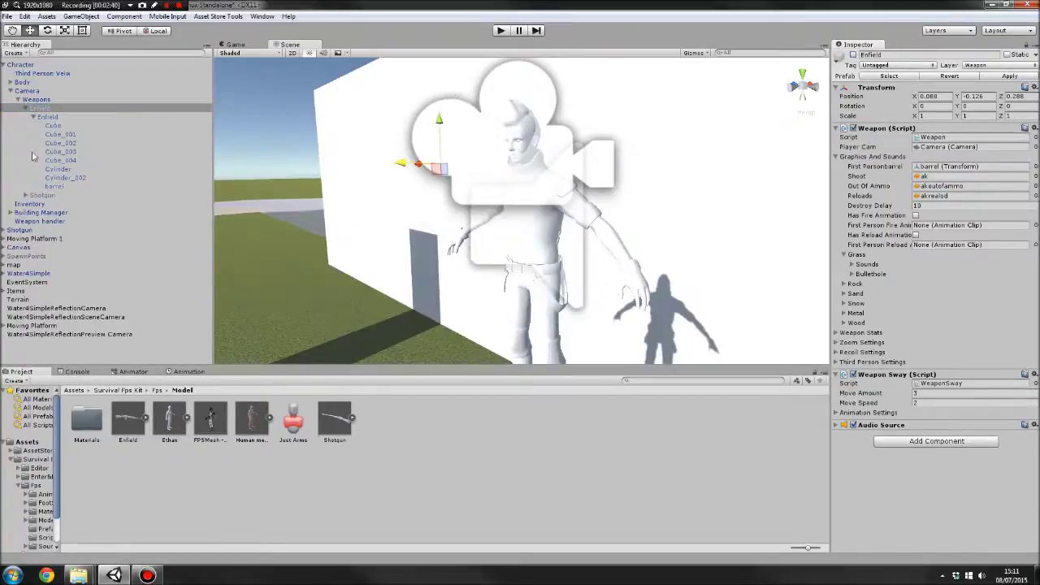
Step: Collapse the nested Enfield model and review the weapon's Out Of Ammo and Reloads sound clips and its Destroy Delay
click(30, 117)
click(33, 116)
click(45, 108)
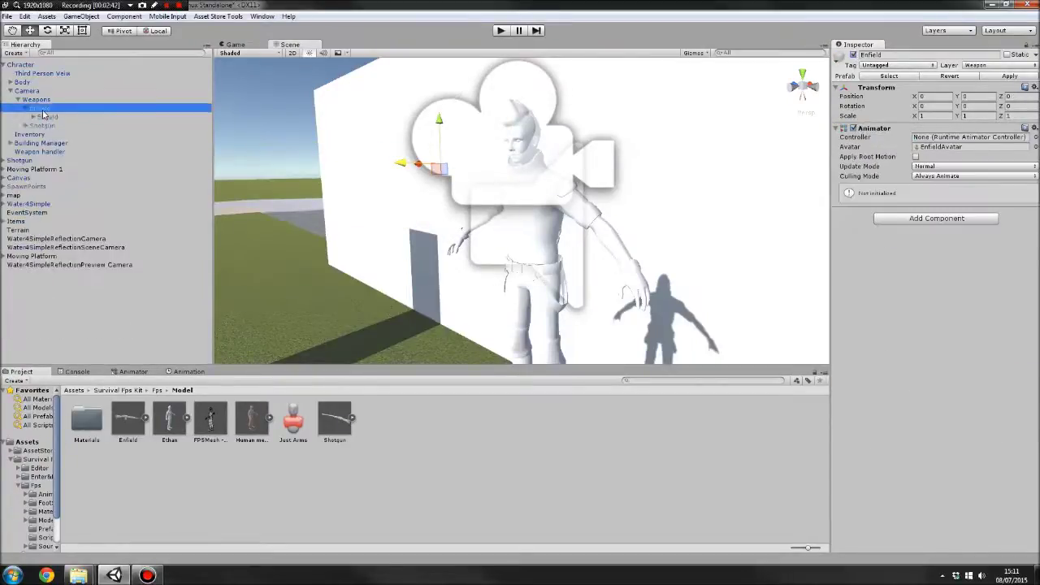
click(939, 186)
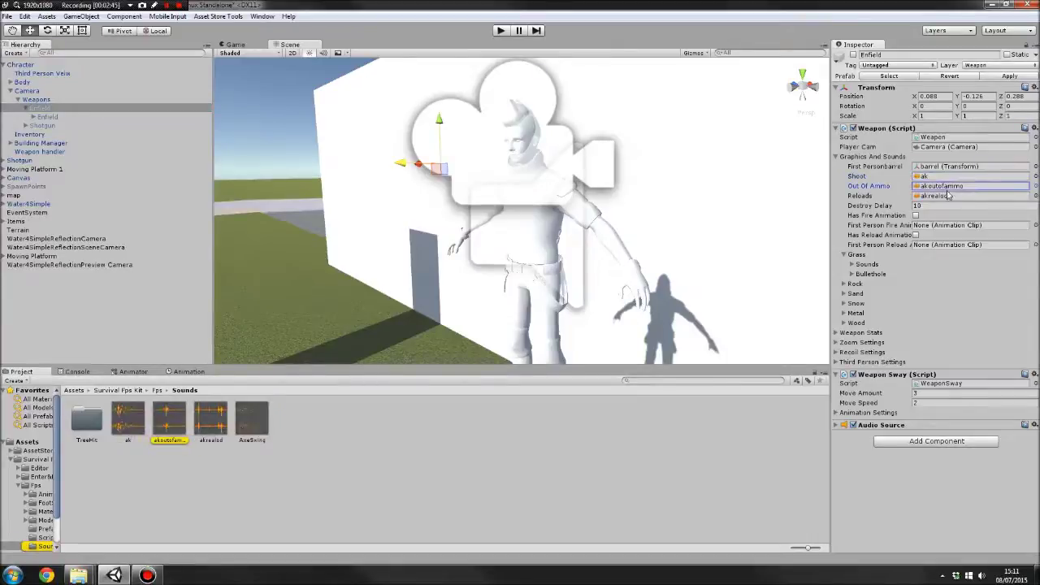
click(945, 195)
click(936, 205)
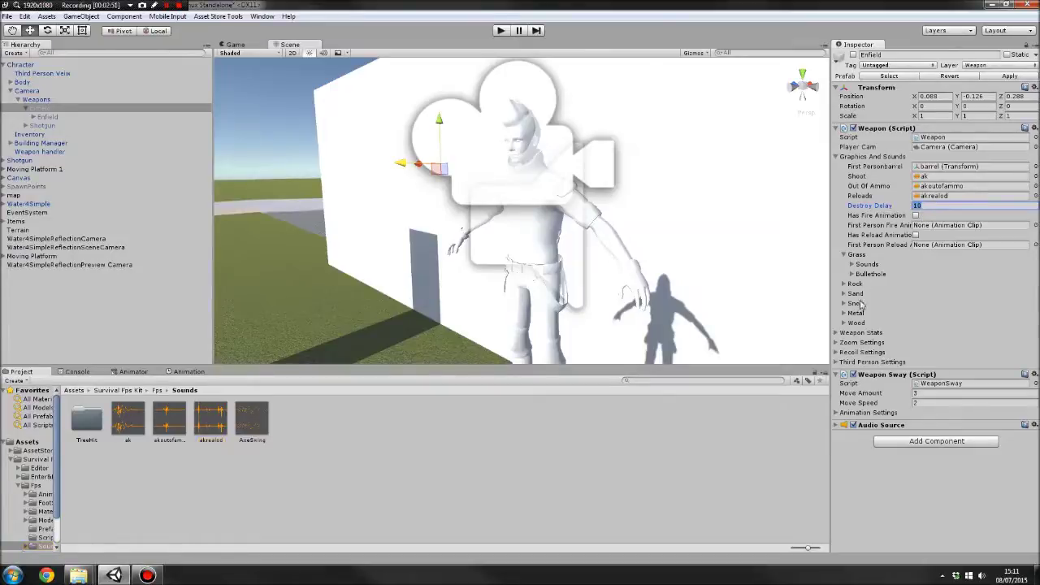
Step: Check the Grass Bullethole entry, and briefly enable Has Fire Animation before disabling it again
click(852, 274)
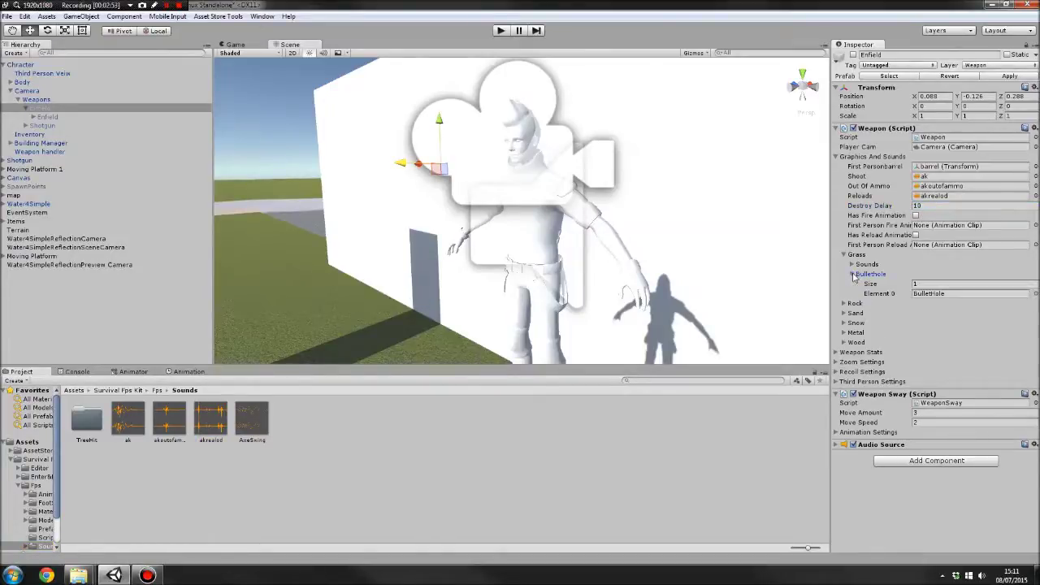
click(853, 275)
click(920, 216)
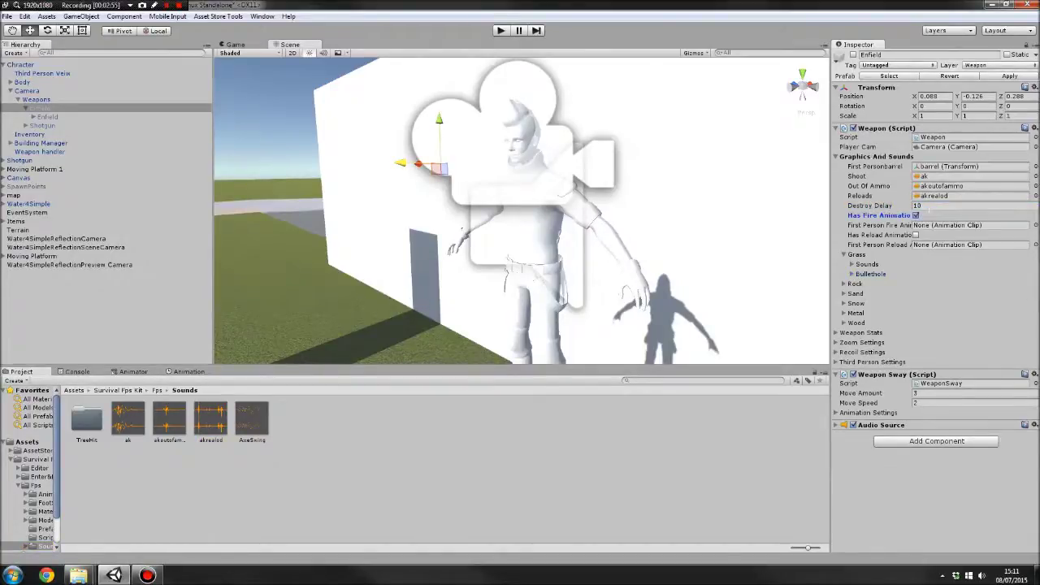
click(917, 215)
Step: Examine the Grass surface's Sounds and Bullethole lists, and collapse the Grass and Graphics And Sounds groups
click(845, 255)
click(844, 255)
click(852, 264)
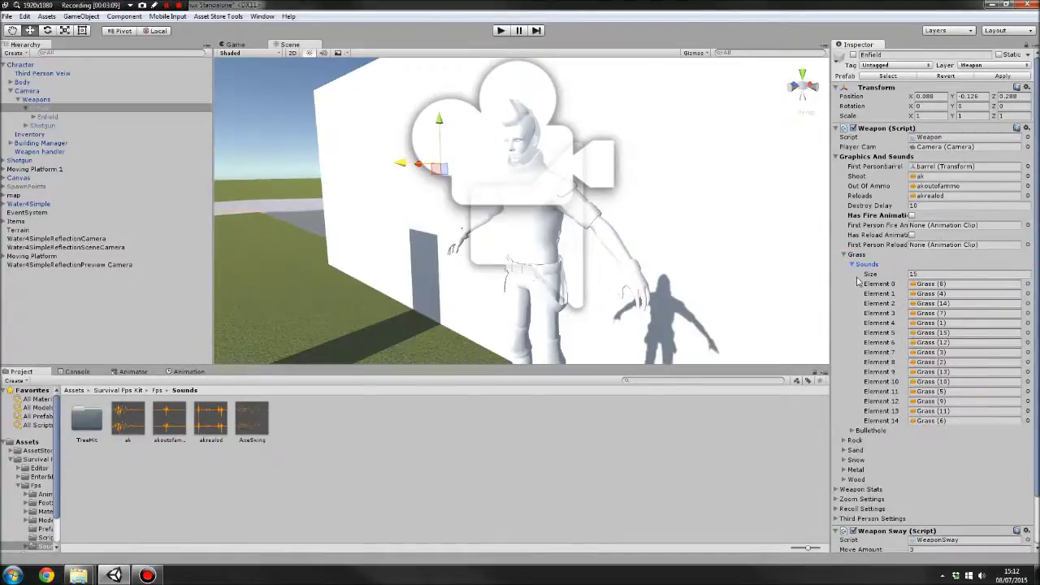
click(851, 264)
click(852, 274)
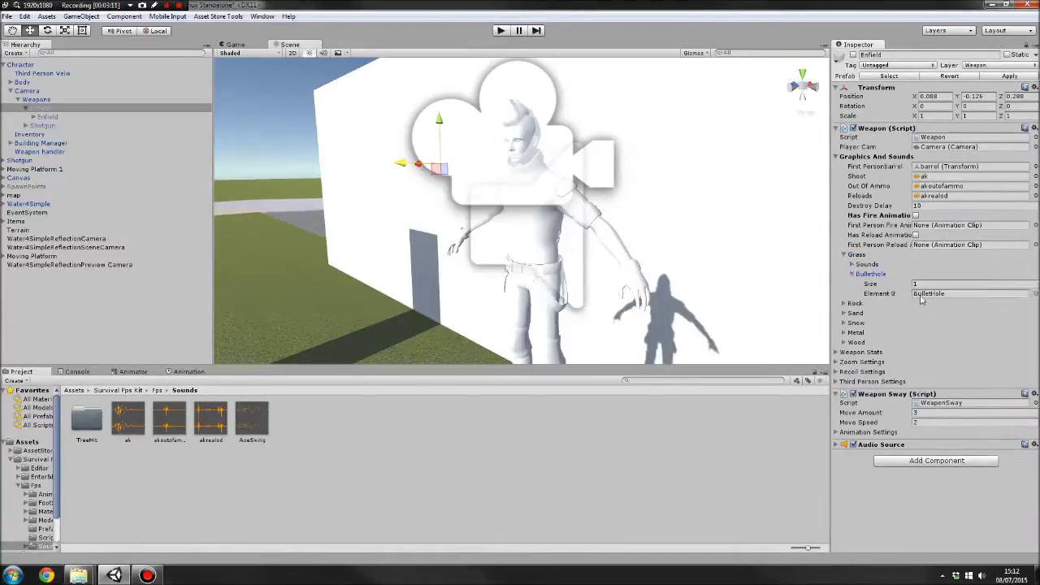
click(854, 276)
click(854, 276)
click(853, 275)
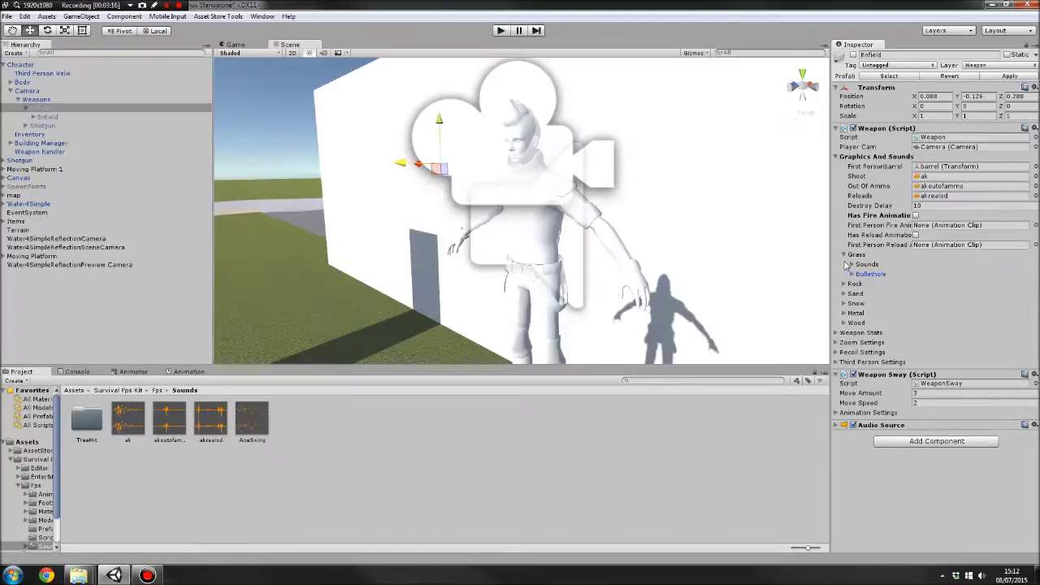
click(845, 255)
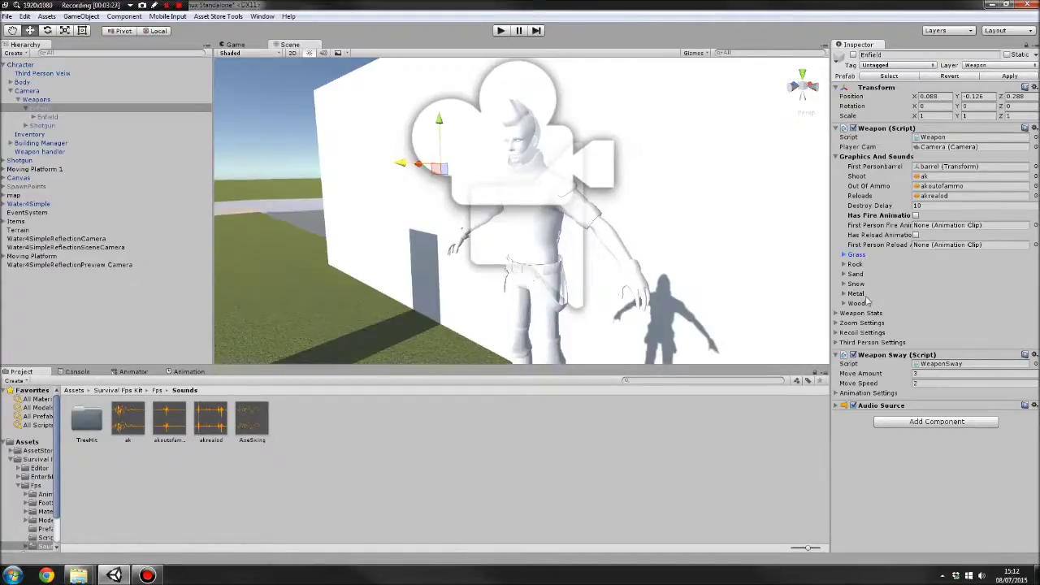
click(835, 156)
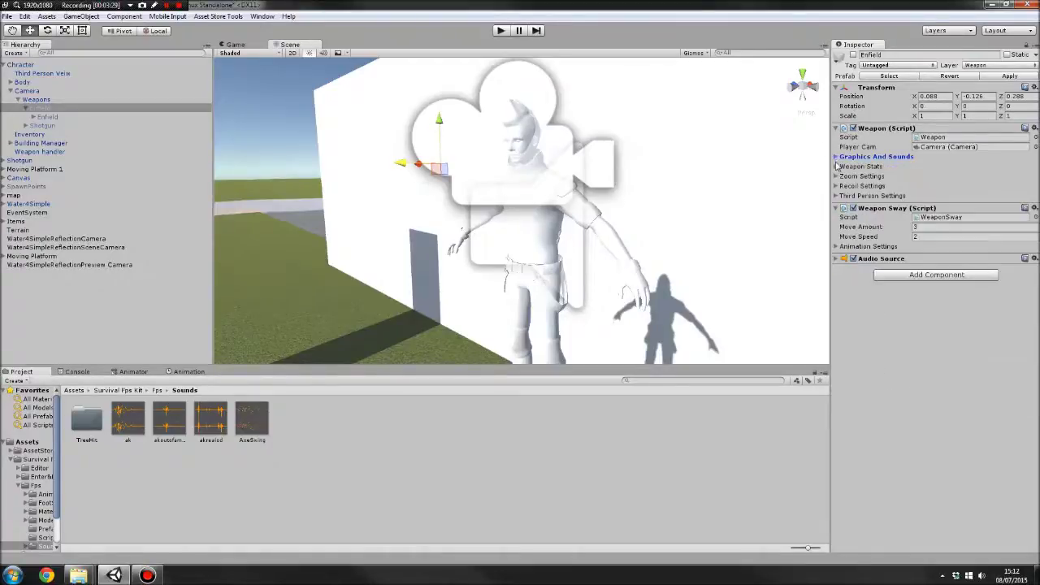
Step: Review the Enfield's Weapon Stats from Range through Fire Interval and view the available Fire Mode options without changing the mode
click(836, 166)
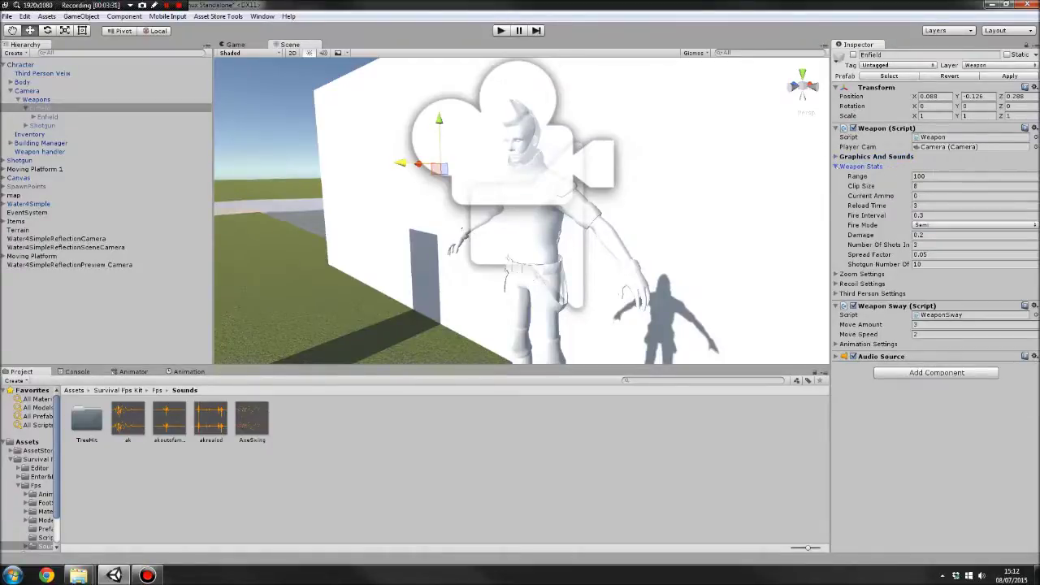
click(905, 177)
click(903, 186)
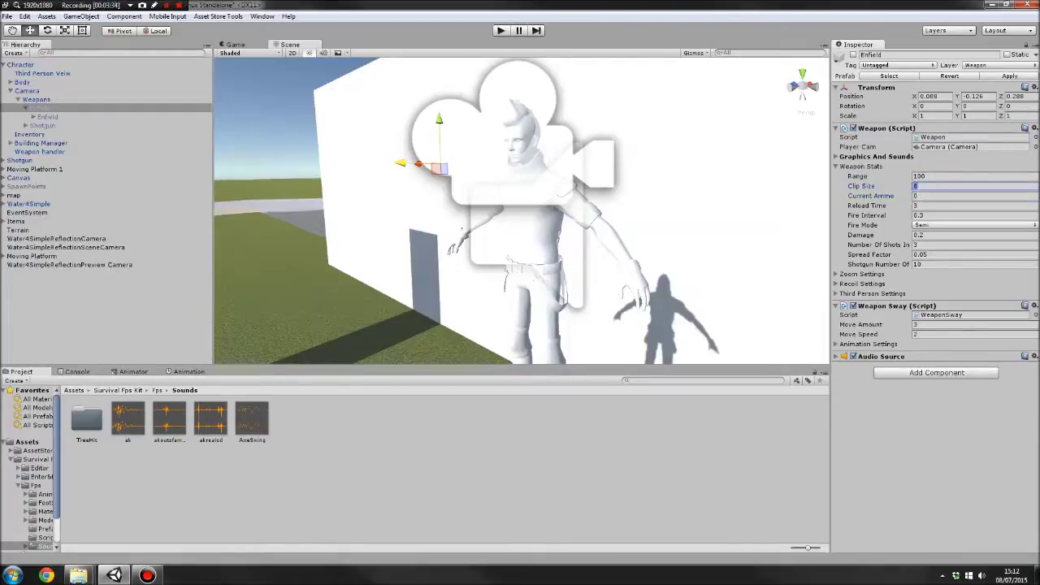
click(907, 195)
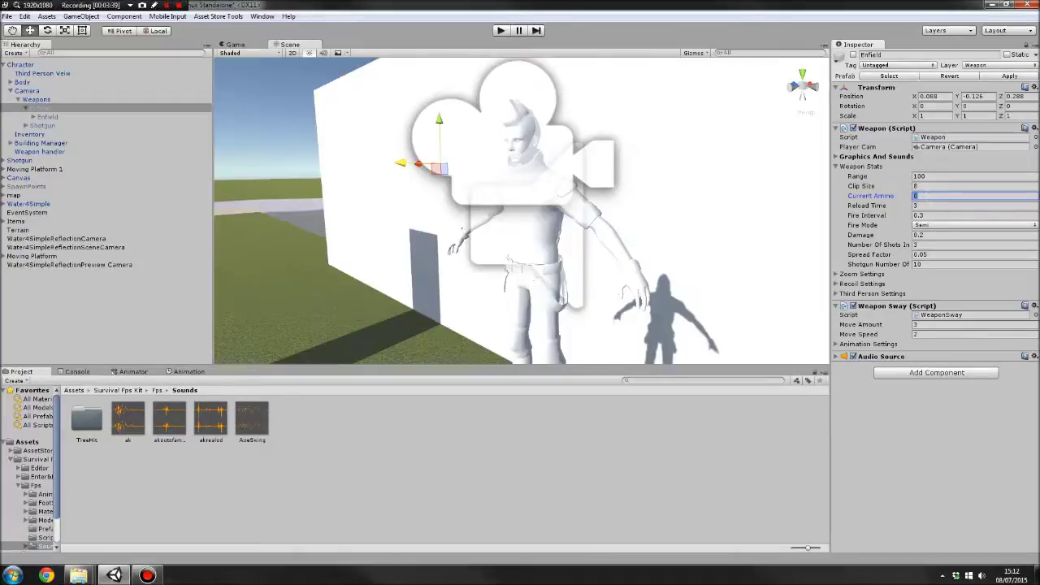
click(926, 205)
click(943, 213)
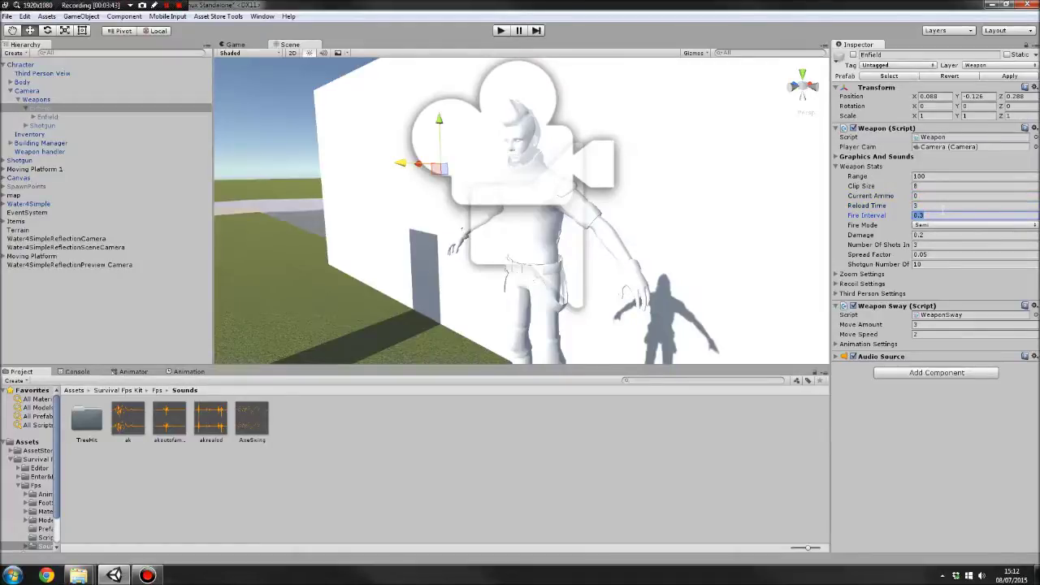
click(935, 225)
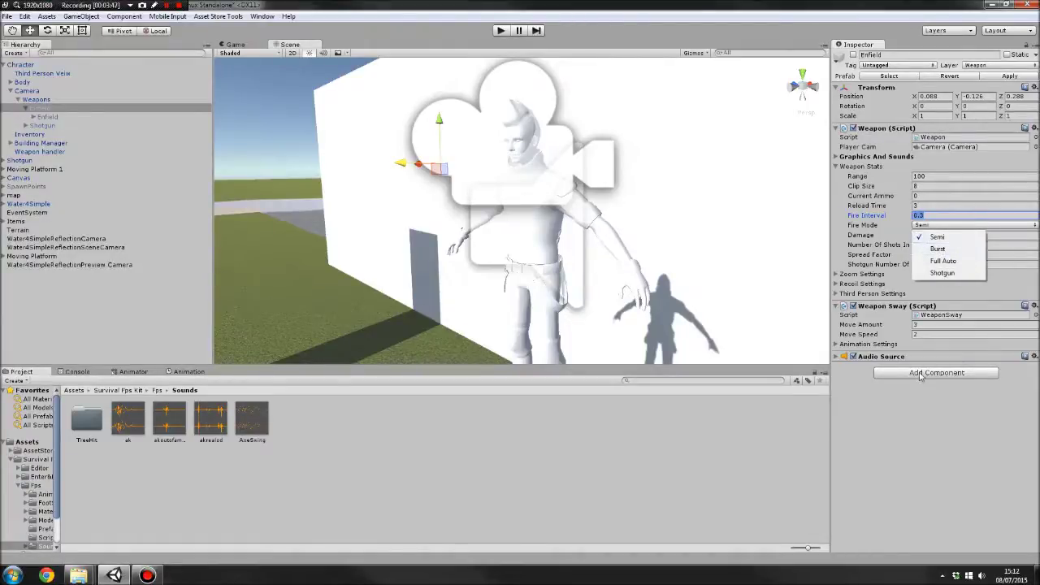
click(929, 421)
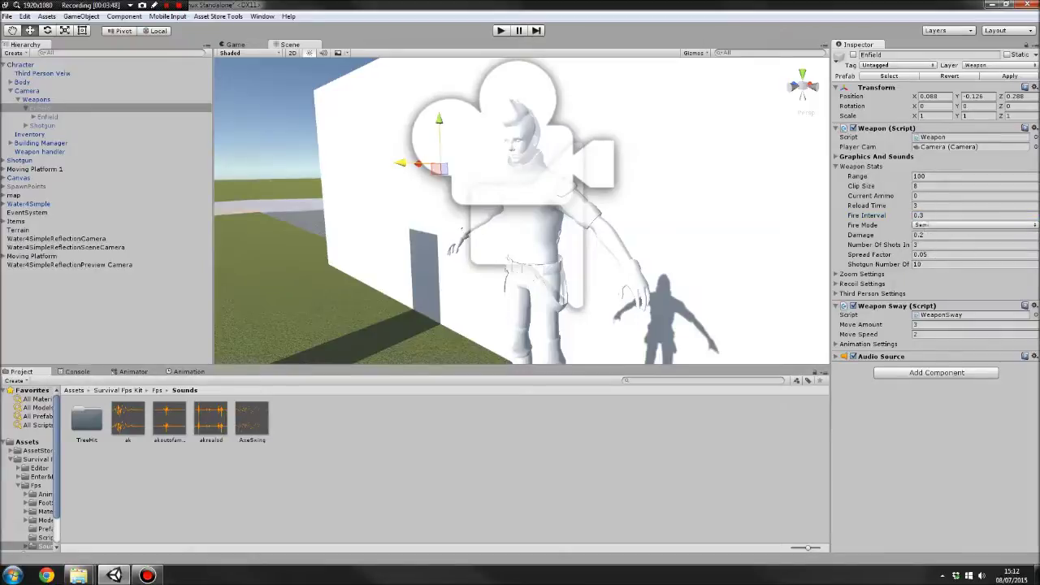
Step: Widen the Inspector and review the Damage, Number Of Shots In Burst, Spread Factor and Shotgun Number Of Bits stats
click(927, 235)
click(927, 244)
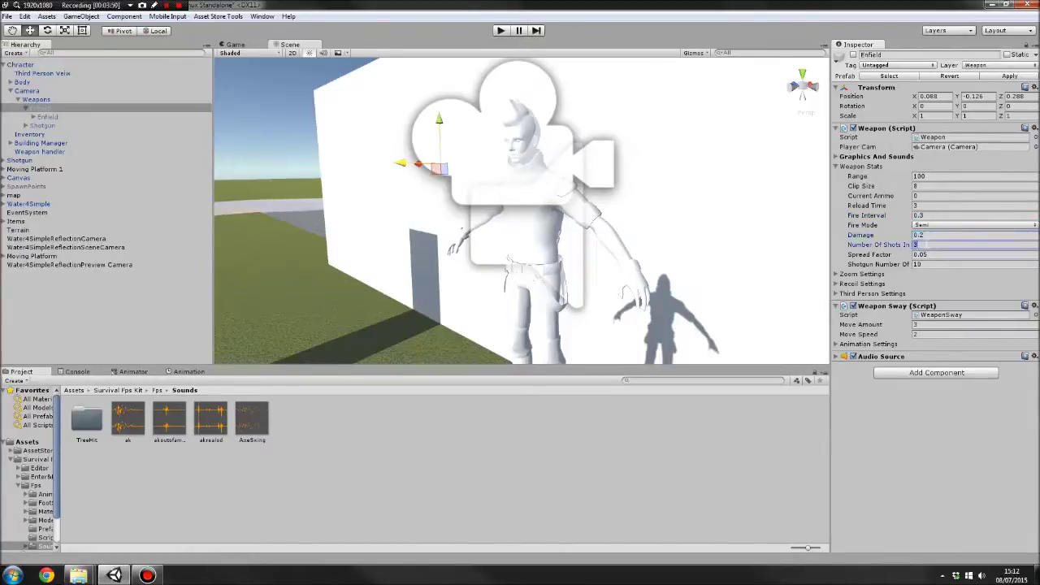
drag(830, 253, 796, 254)
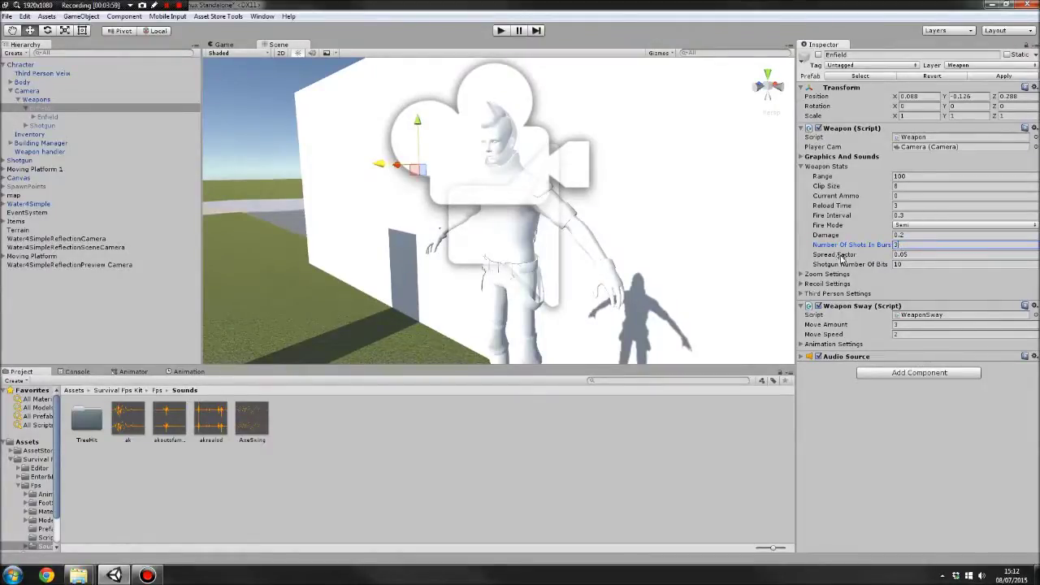
click(906, 254)
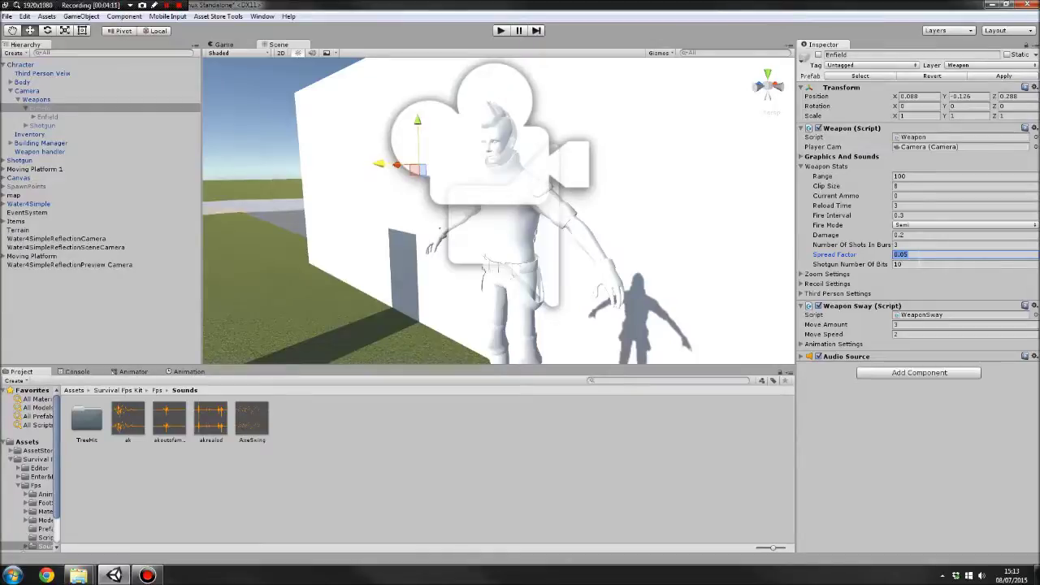
click(920, 254)
drag(919, 256, 893, 255)
key(Tab)
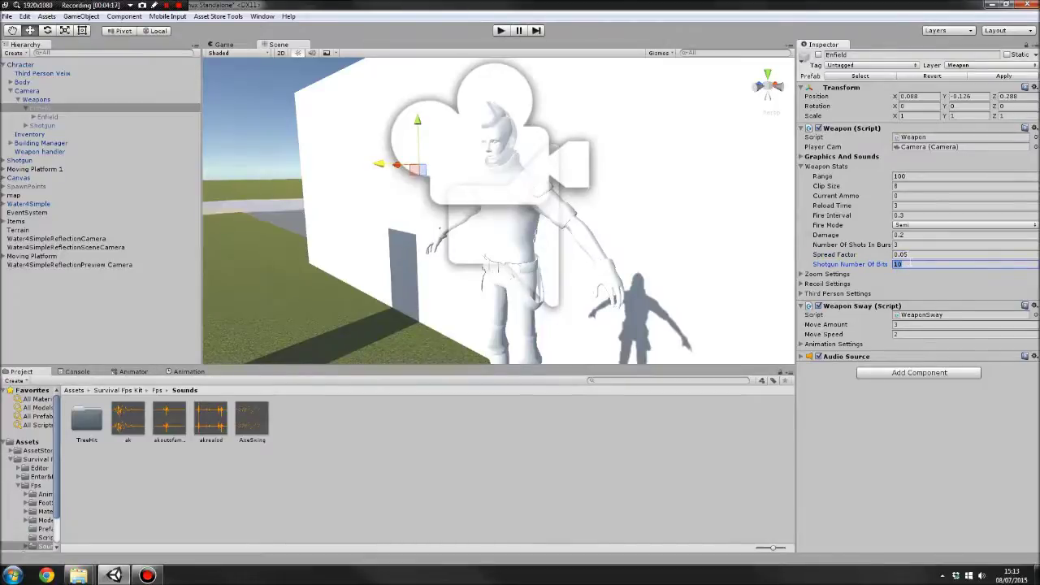
Step: Collapse the Weapon Stats and review the Enfield's Zoom Fov, Default Fov and Smooth Time in the Zoom Settings
click(801, 167)
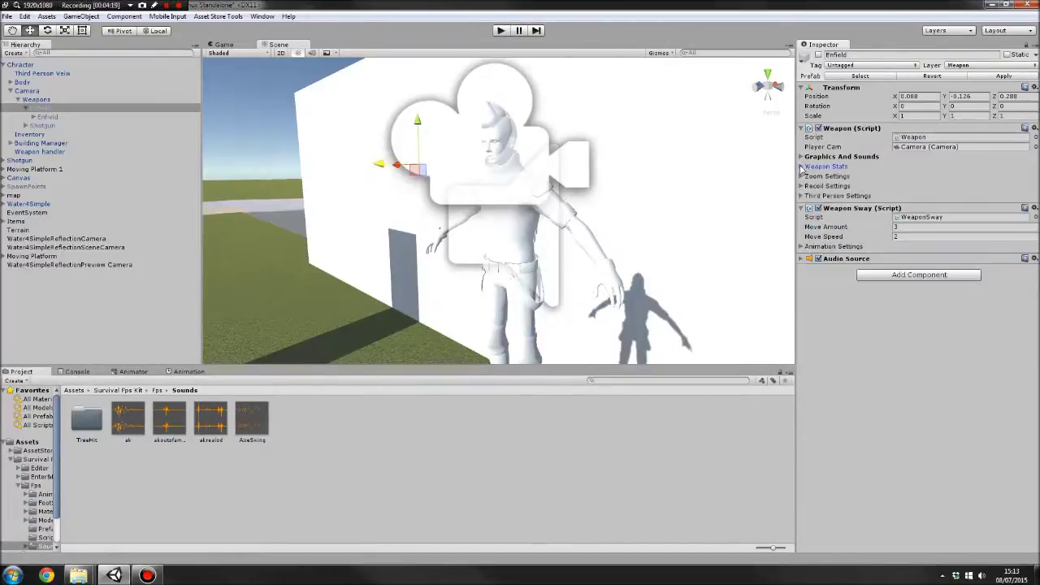
click(801, 176)
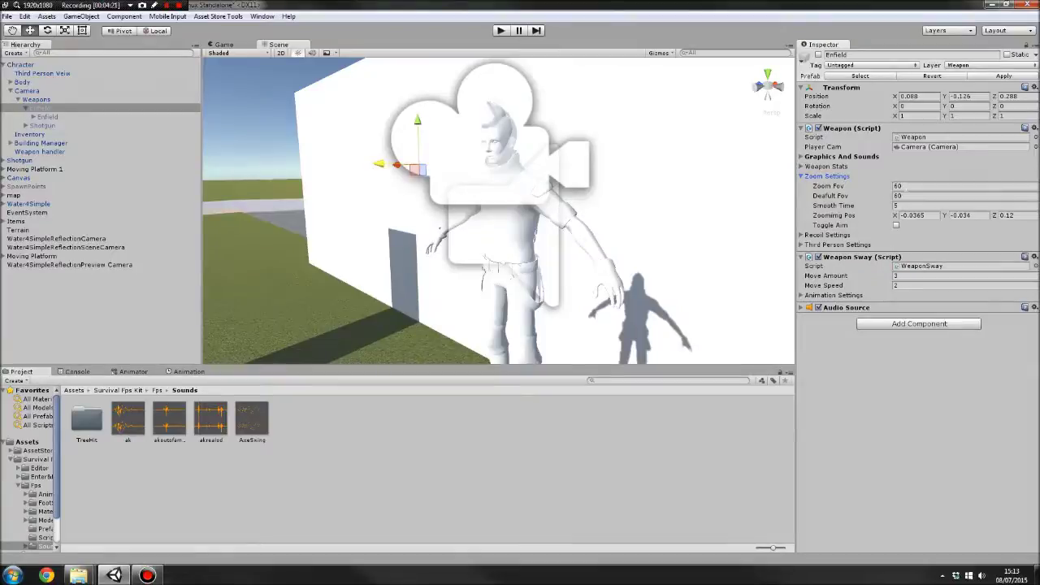
key(Tab)
key(Tab)
key(Tab)
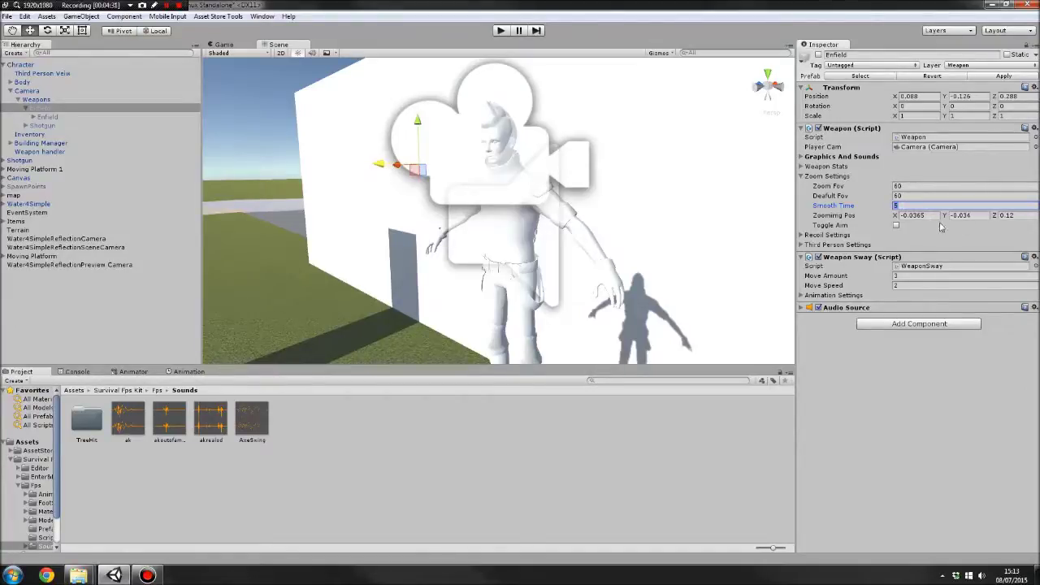
Step: Enable Toggle Aim in the Enfield's Zoom Settings and run the game, walking the character forward
click(897, 226)
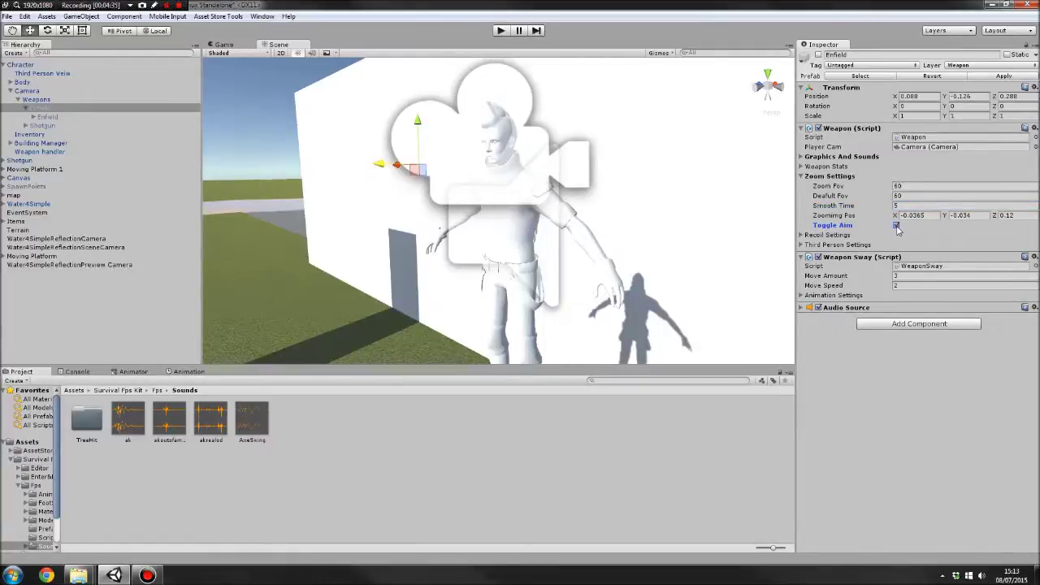
click(501, 30)
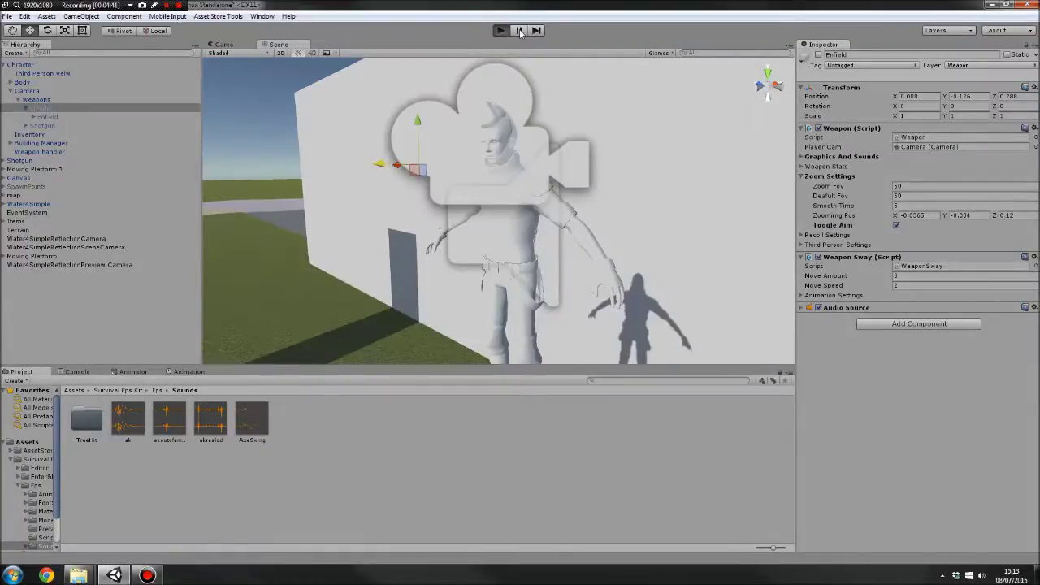
key(w)
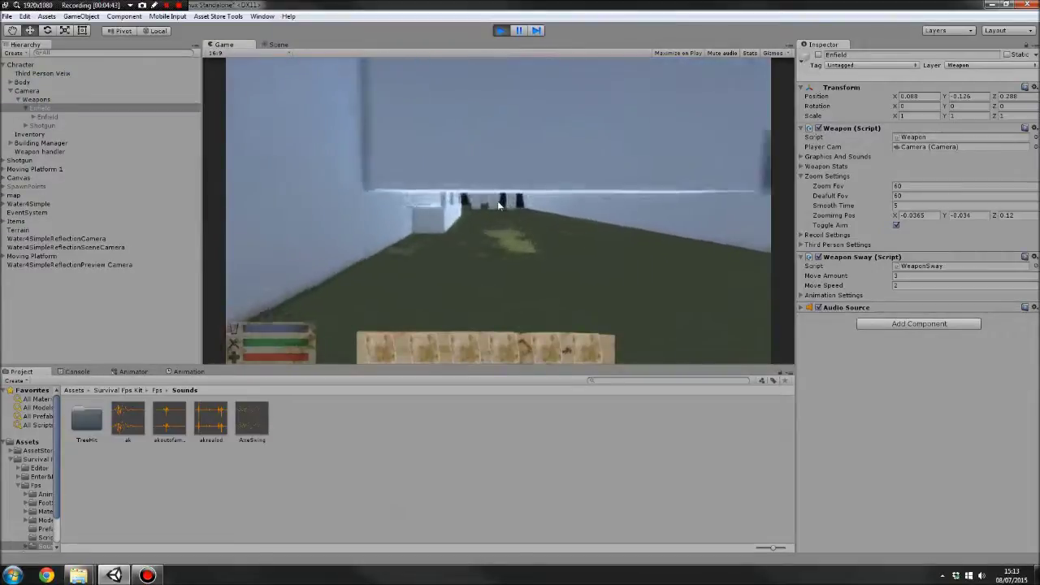
key(w)
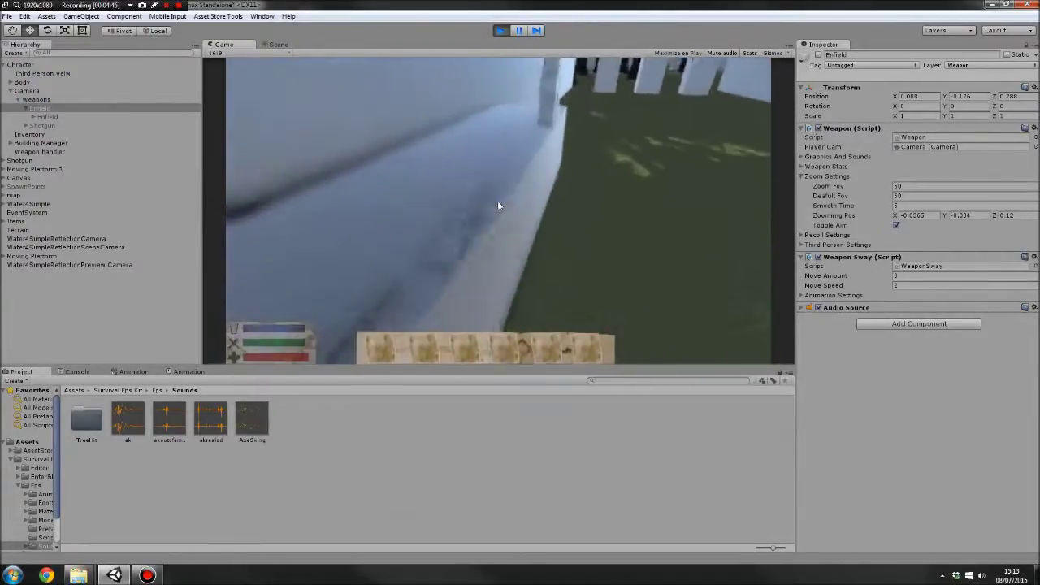
Step: Move the Enfield from the inventory into the first hotbar slot, equip it and aim down its sights
key(i)
drag(370, 325, 380, 347)
key(i)
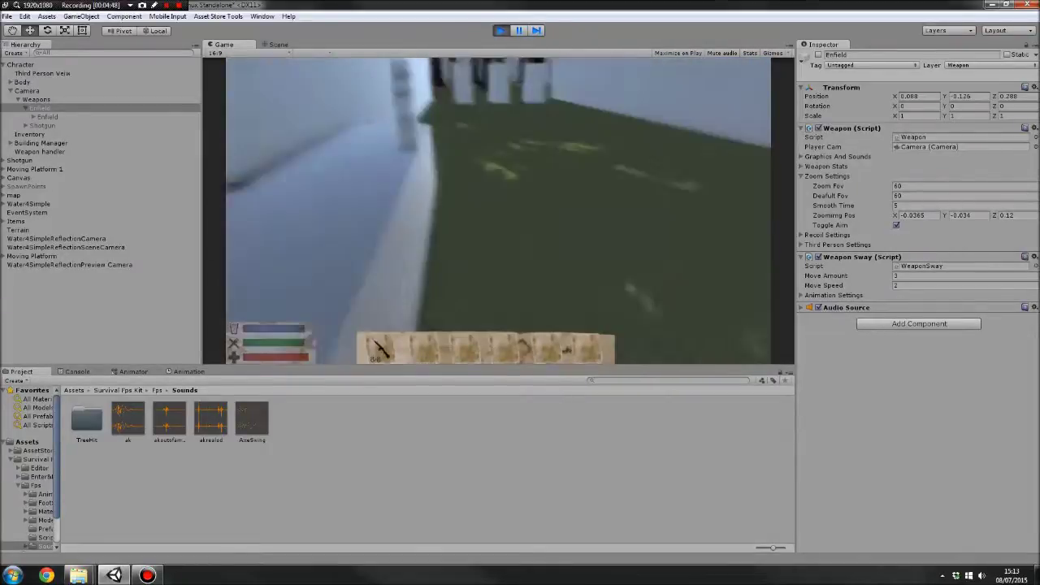
key(1)
right_click(498, 211)
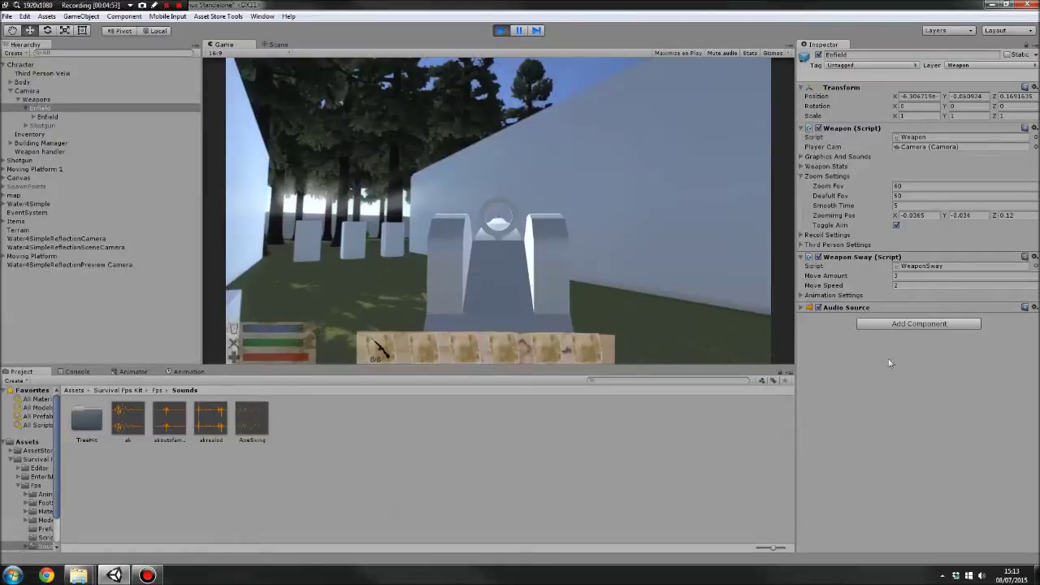
Step: Try a Zooming Pos X of -0.03 on the aimed Enfield and restore it to -0.0365
click(911, 216)
text(0.25)
drag(908, 223, 900, 223)
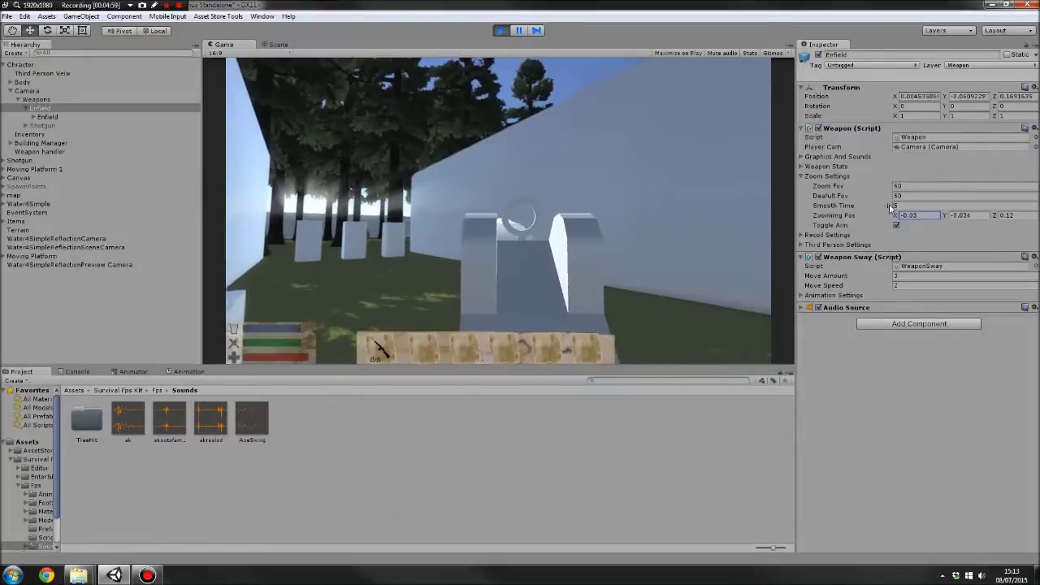
click(902, 205)
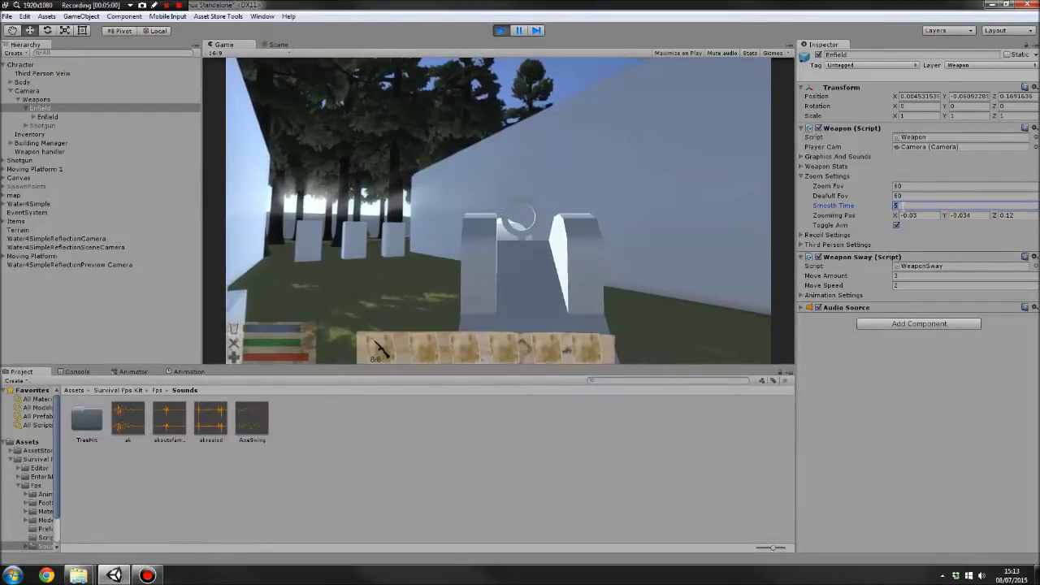
click(909, 216)
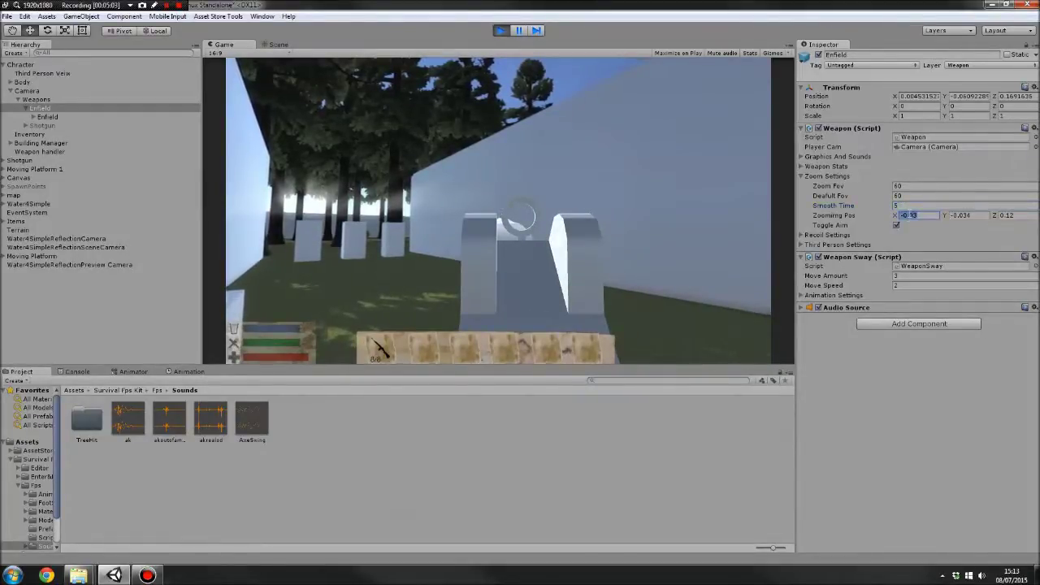
click(920, 216)
text(65)
Step: Test how Smooth Time values of 5 and 6 affect the aimed Enfield during play
click(908, 206)
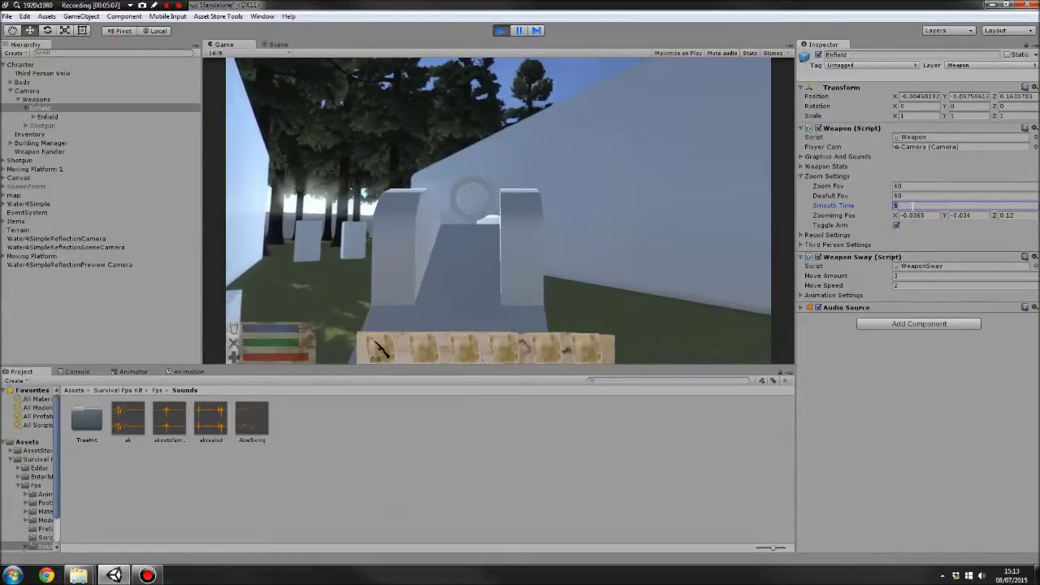
text(7)
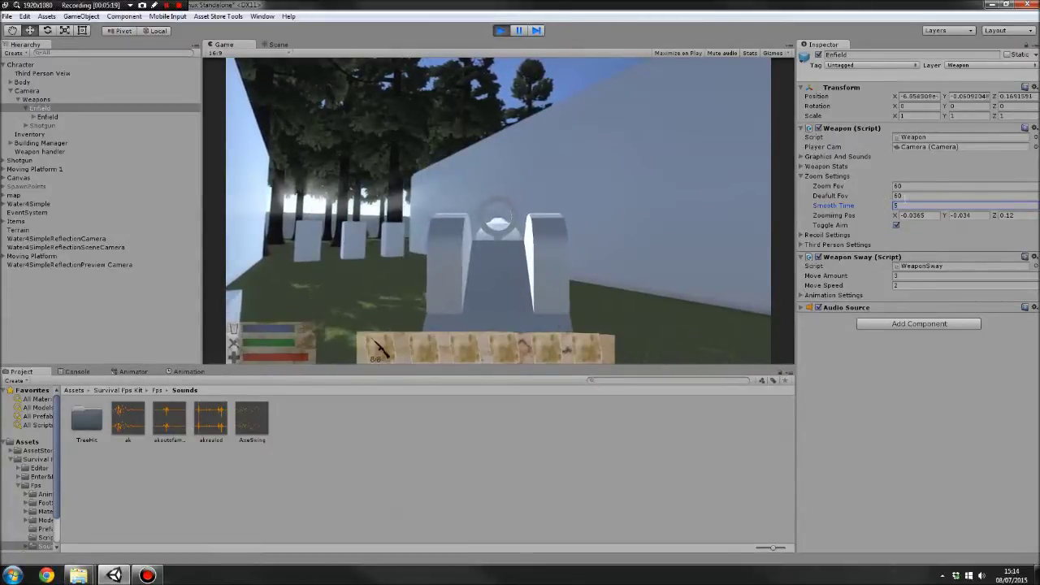
text(5)
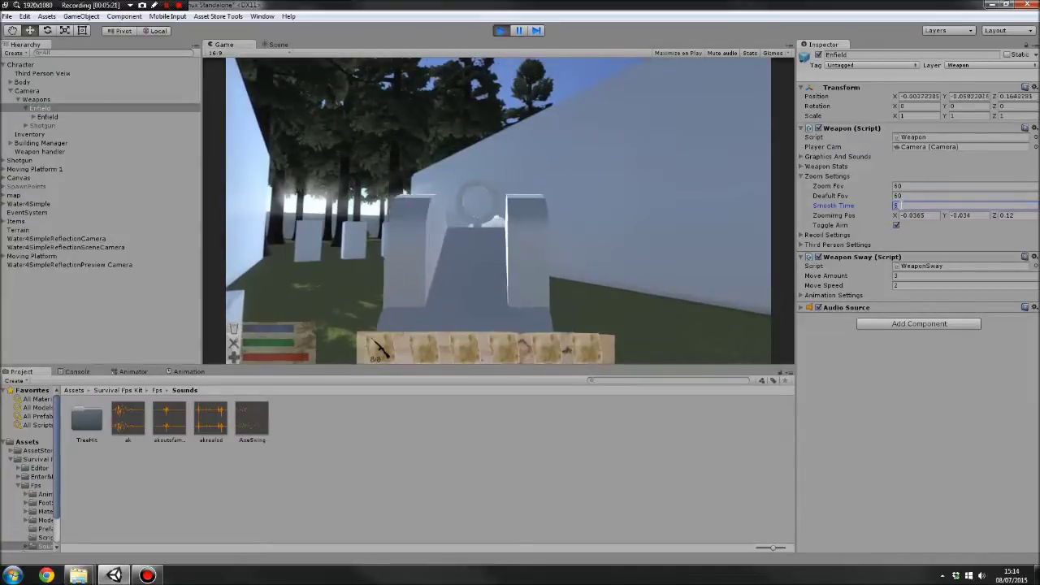
Step: Try shifting the aimed Enfield sideways with a Zooming Pos X of 0.13, and stop the game
click(901, 215)
text(0.01)
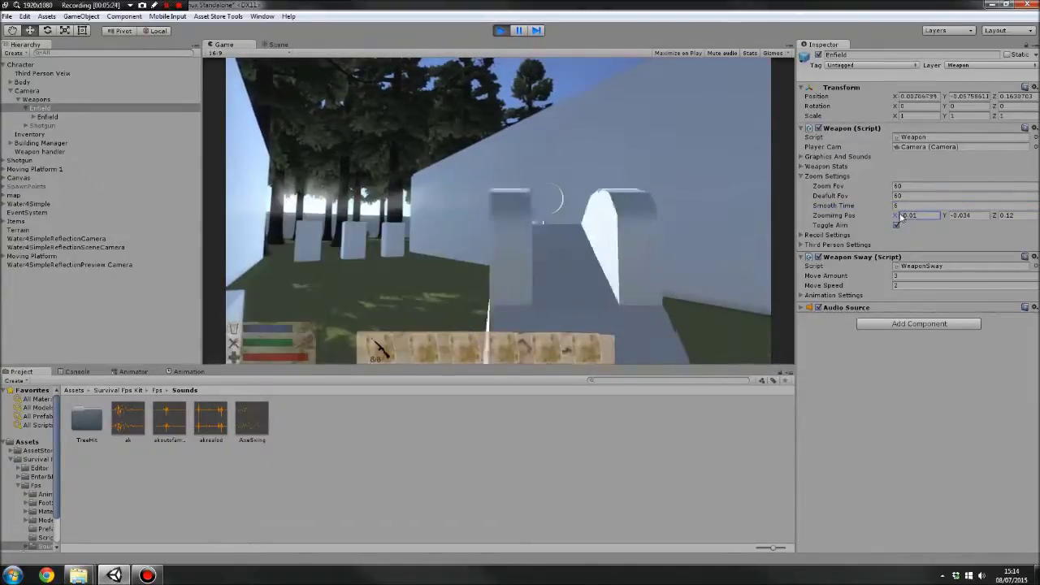
drag(900, 216, 903, 214)
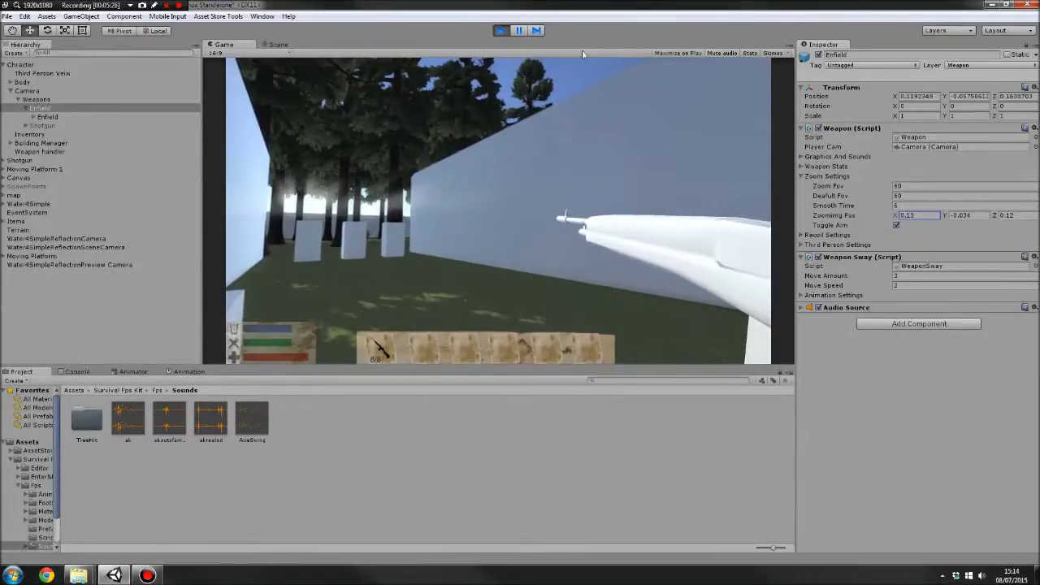
click(501, 34)
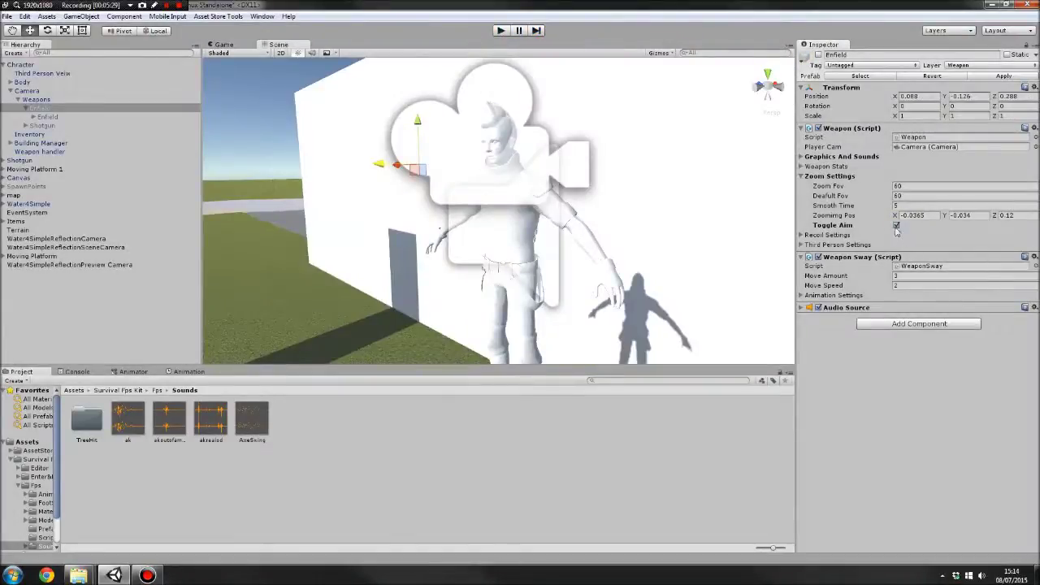
Step: Collapse the Zoom Settings and review the Recoil Settings from Lerp Time through Camera Kick
click(802, 176)
click(802, 186)
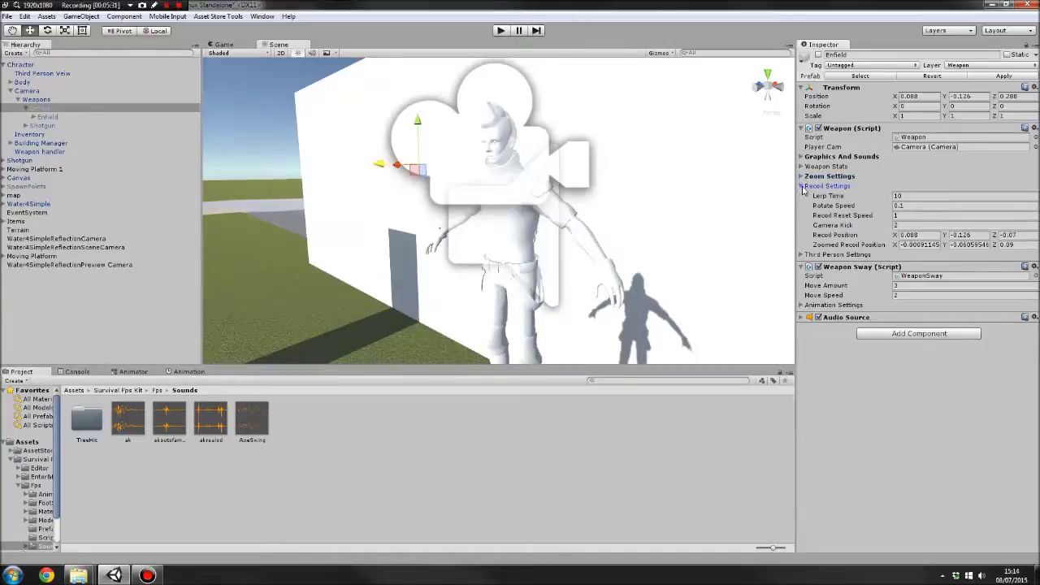
click(910, 206)
click(911, 215)
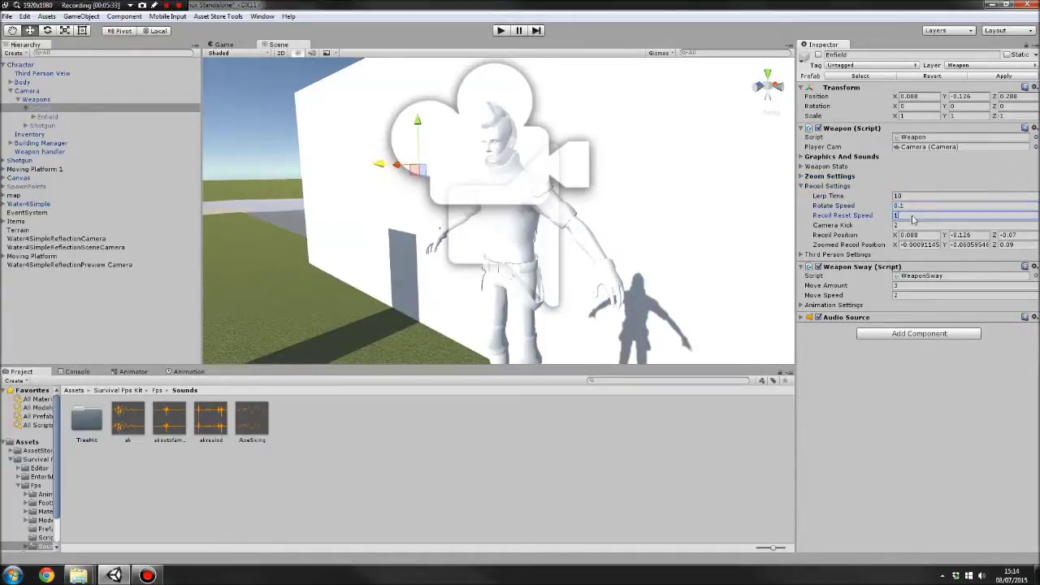
click(903, 198)
click(905, 209)
key(Tab)
click(903, 225)
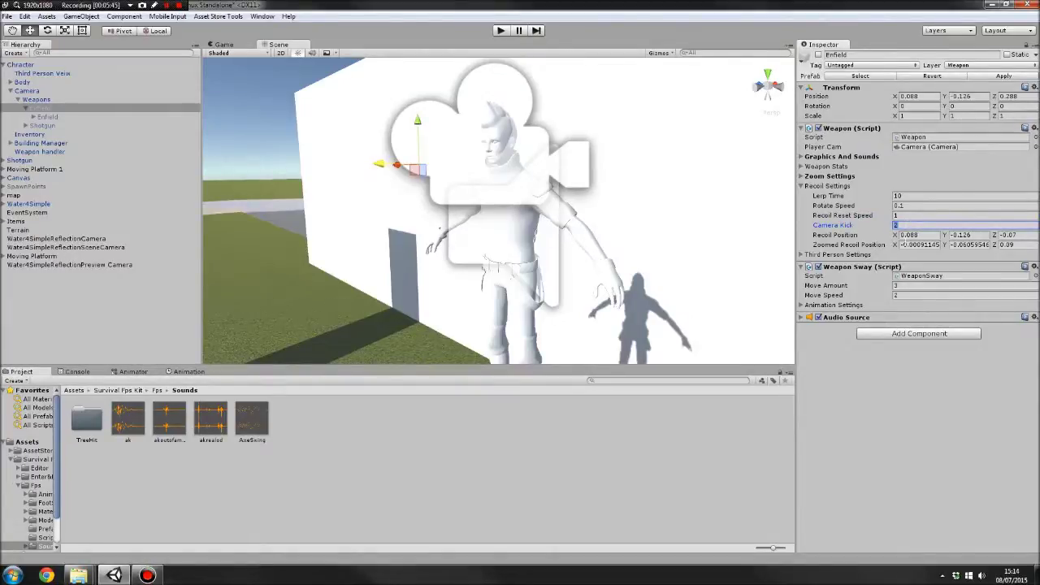
Step: Review the Recoil Position and Zoomed Recoil Position values, and briefly check the Zoom Settings again
key(Tab)
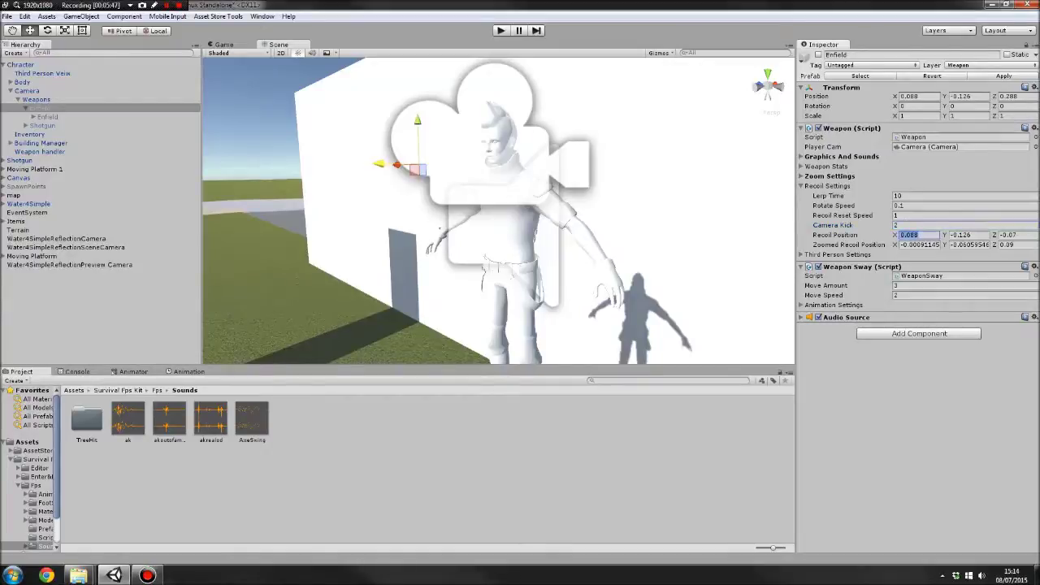
key(Tab)
key(Tab)
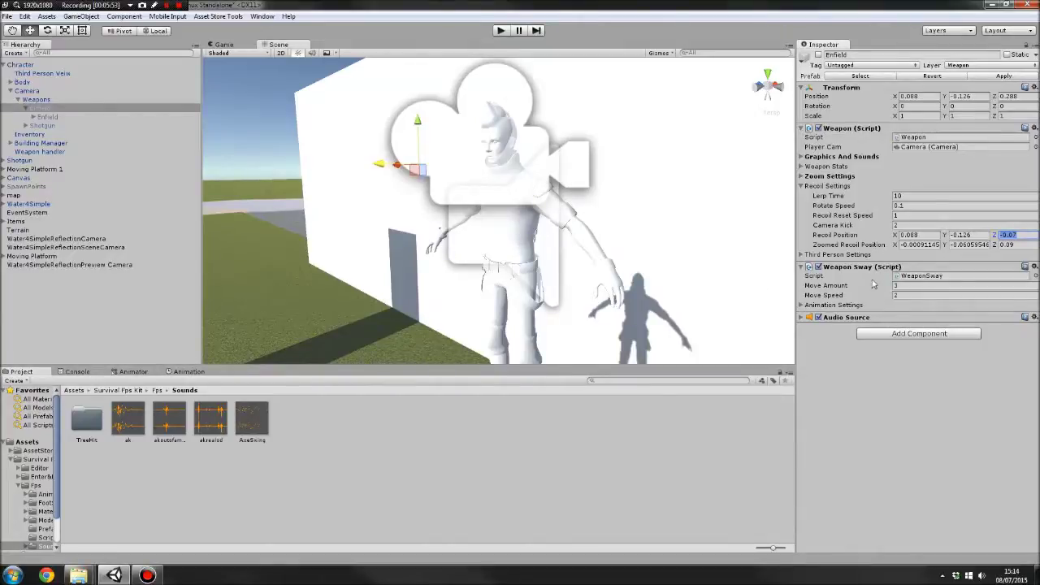
key(Tab)
key(Tab)
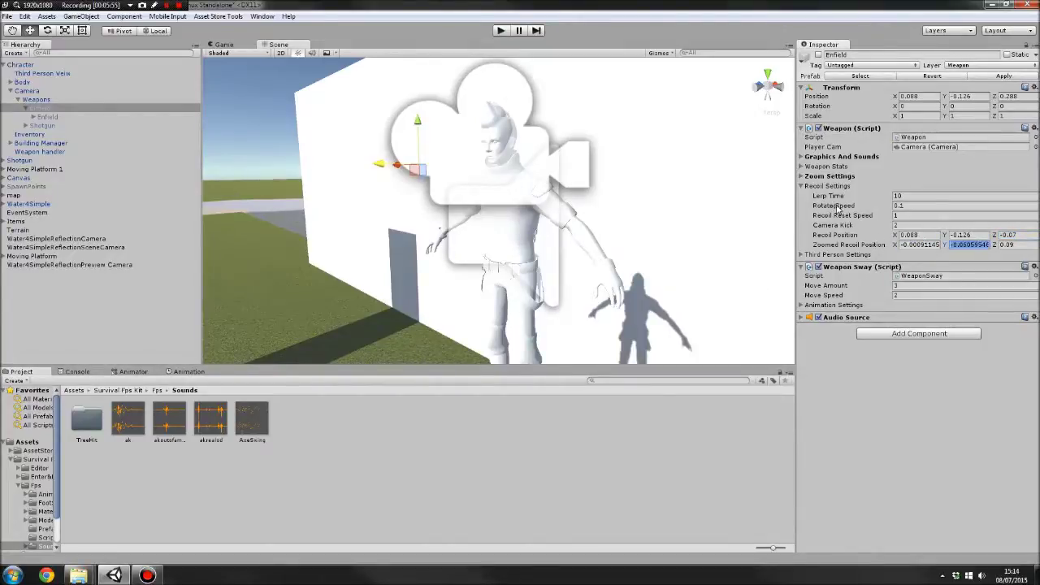
click(802, 176)
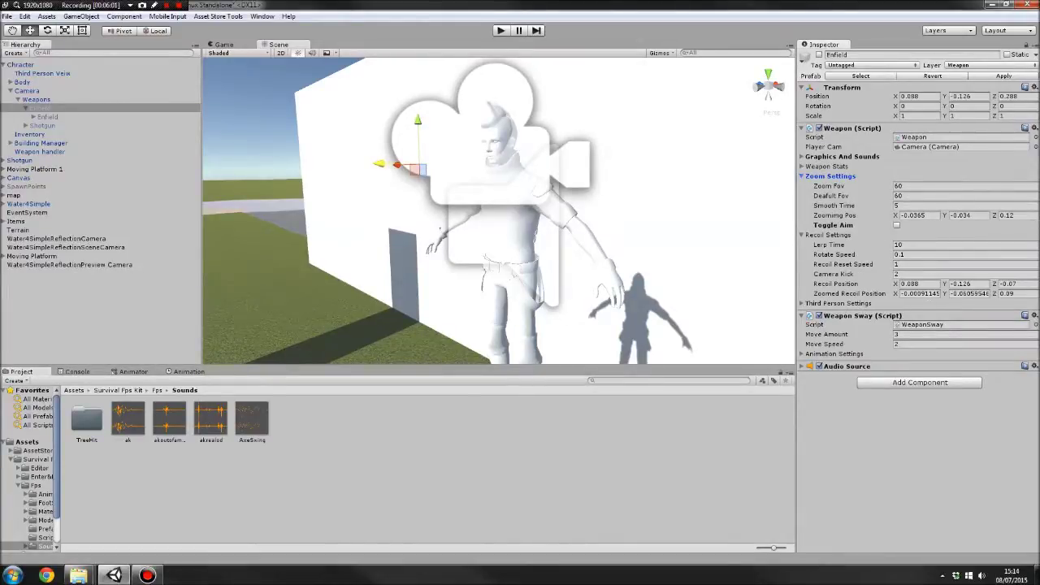
click(802, 176)
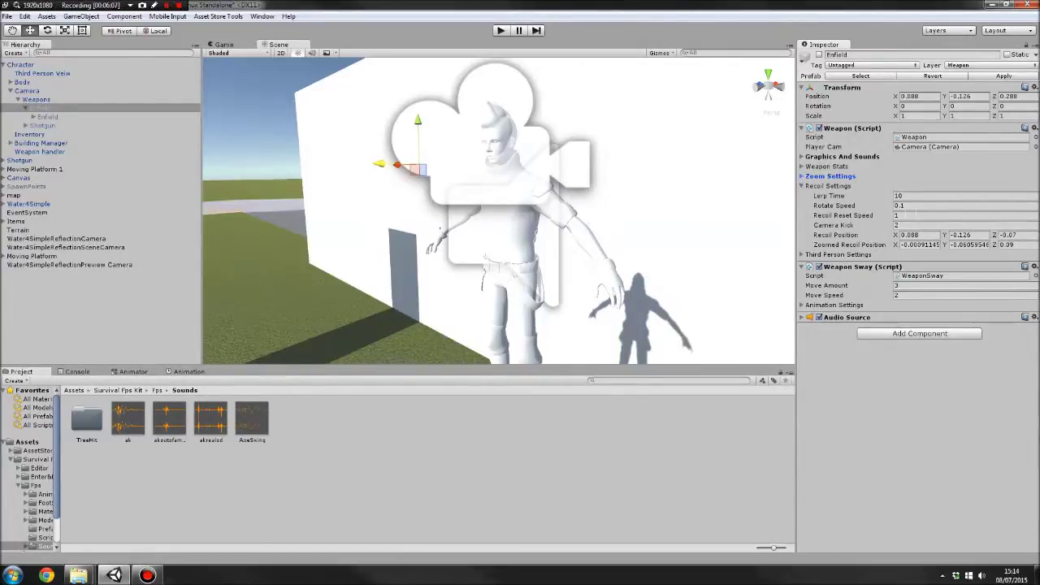
Step: Examine how Lerp Time, Rotate Speed, Recoil Reset Speed and Camera Kick are set for the Enfield's recoil
click(920, 206)
click(917, 197)
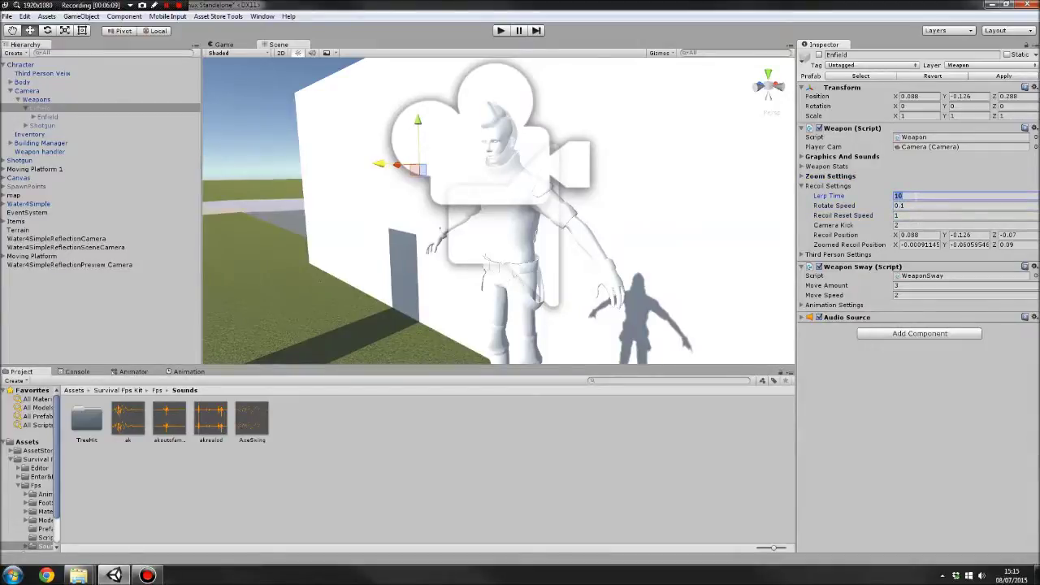
click(912, 206)
click(911, 215)
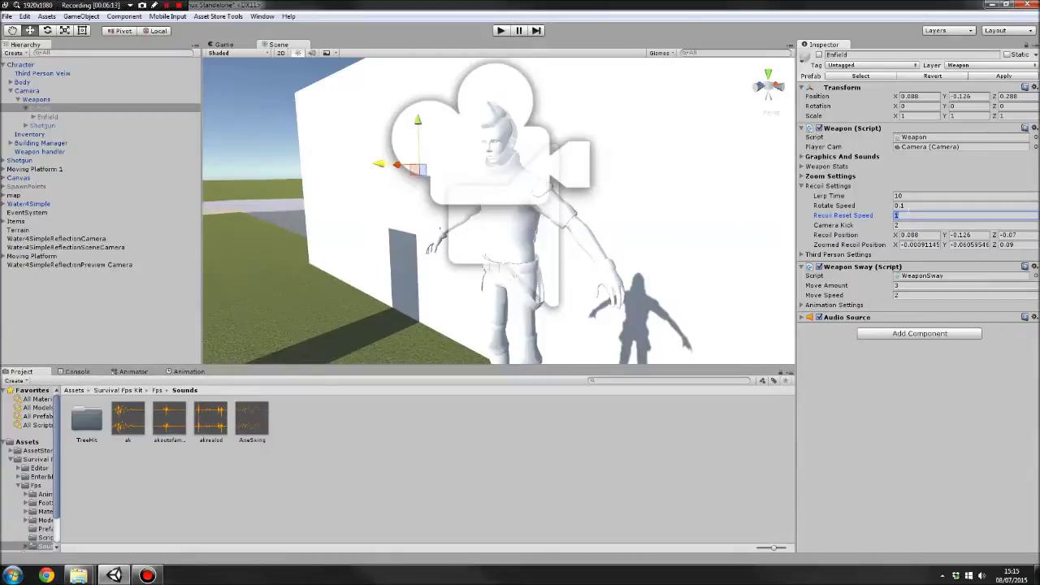
key(shift+Tab)
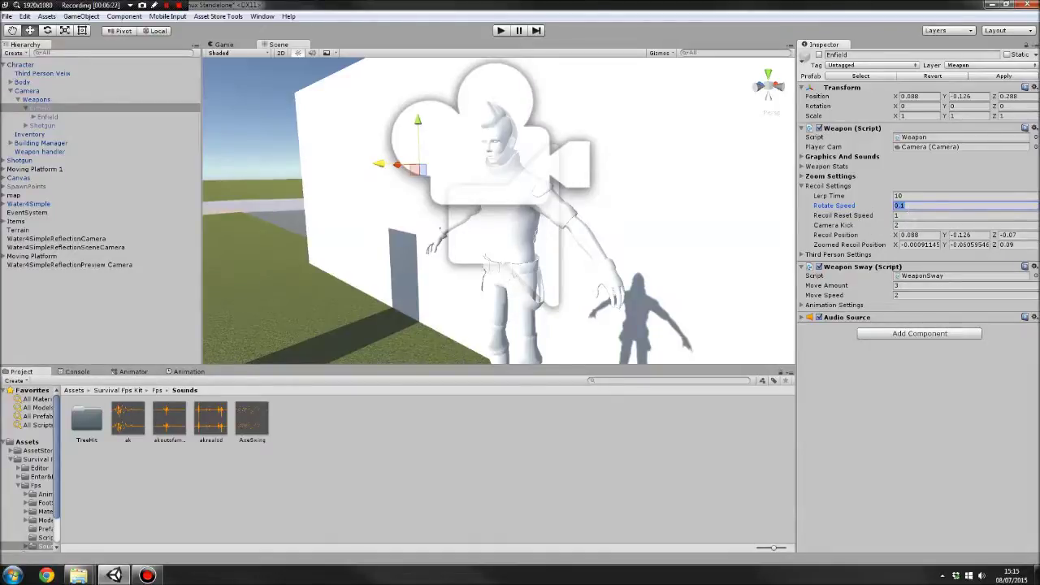
click(916, 227)
click(916, 207)
click(914, 217)
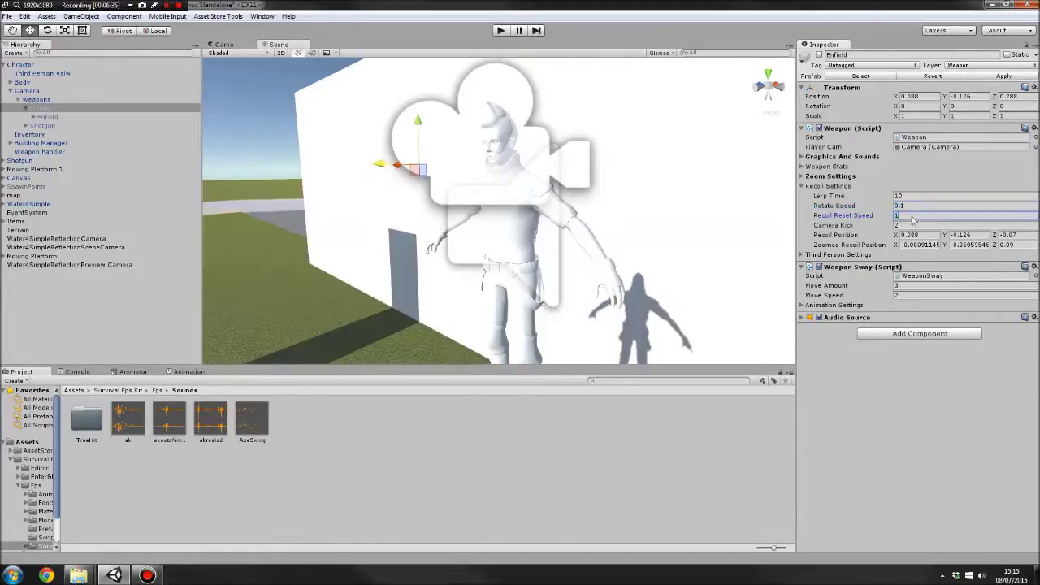
click(908, 197)
click(907, 214)
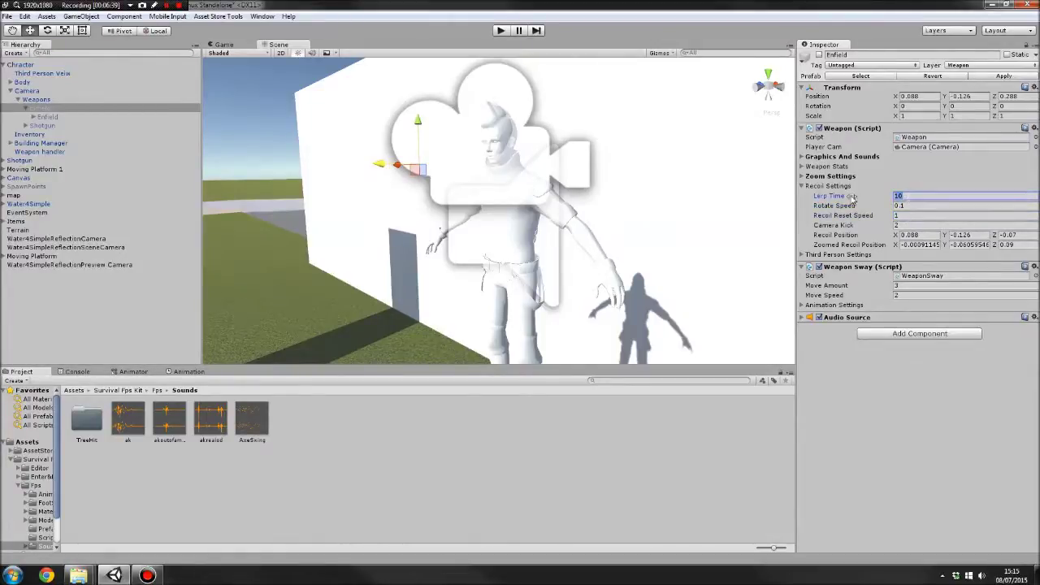
Step: Open the Third Person Settings, view the Weapon Type options keeping Rifle, and locate the object referenced by Anim
click(803, 186)
click(803, 196)
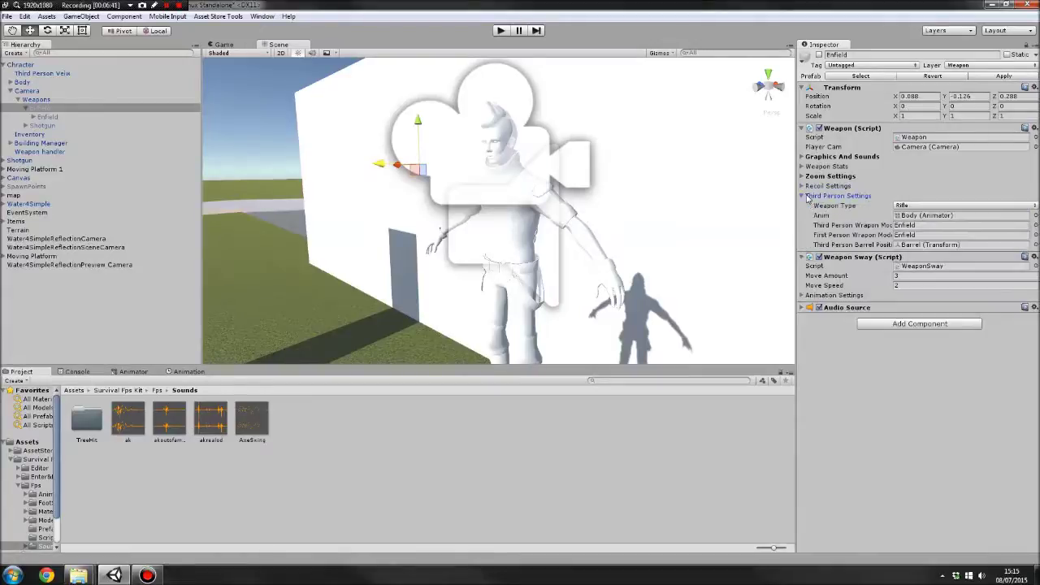
click(902, 207)
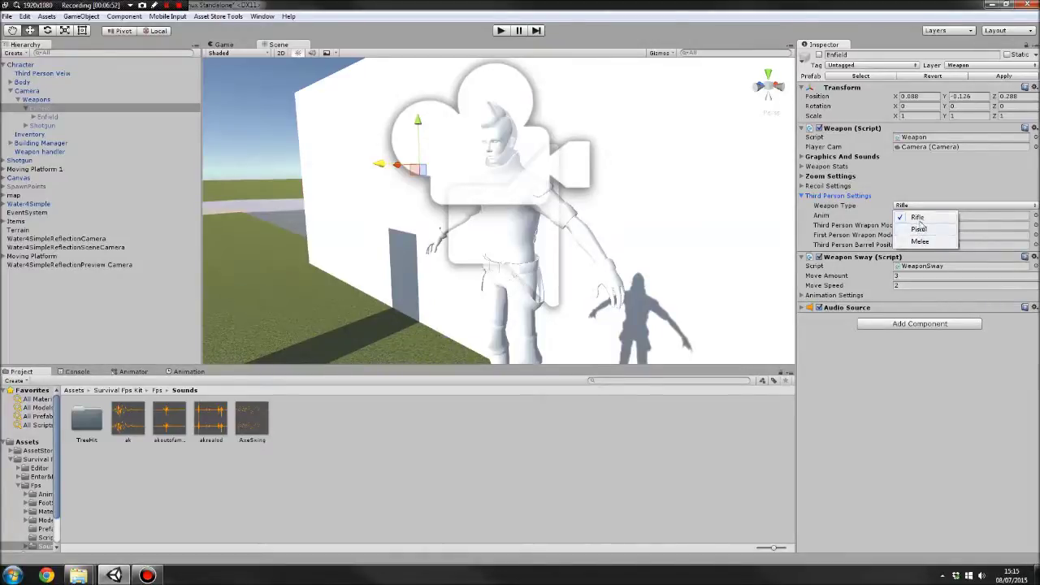
click(918, 218)
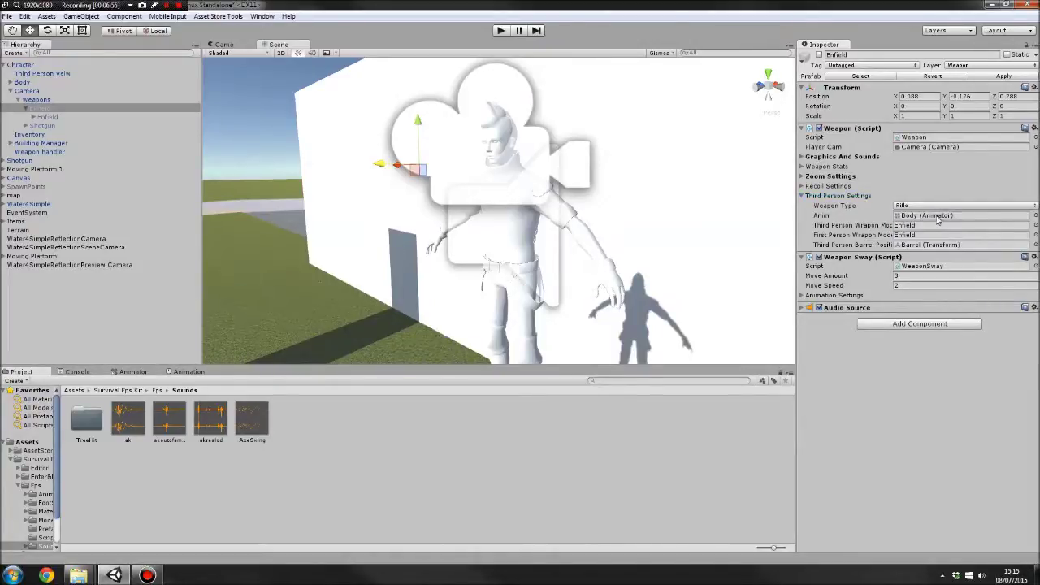
click(911, 217)
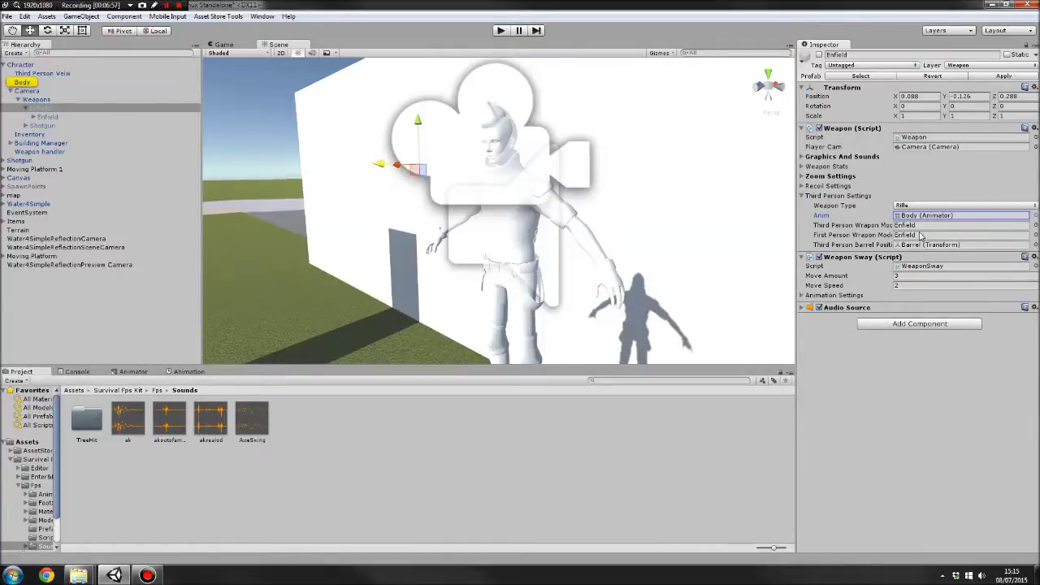
Step: Locate the Enfield objects referenced by the First Person and Third Person weapon model fields and inspect the first-person model under Weapons
click(918, 235)
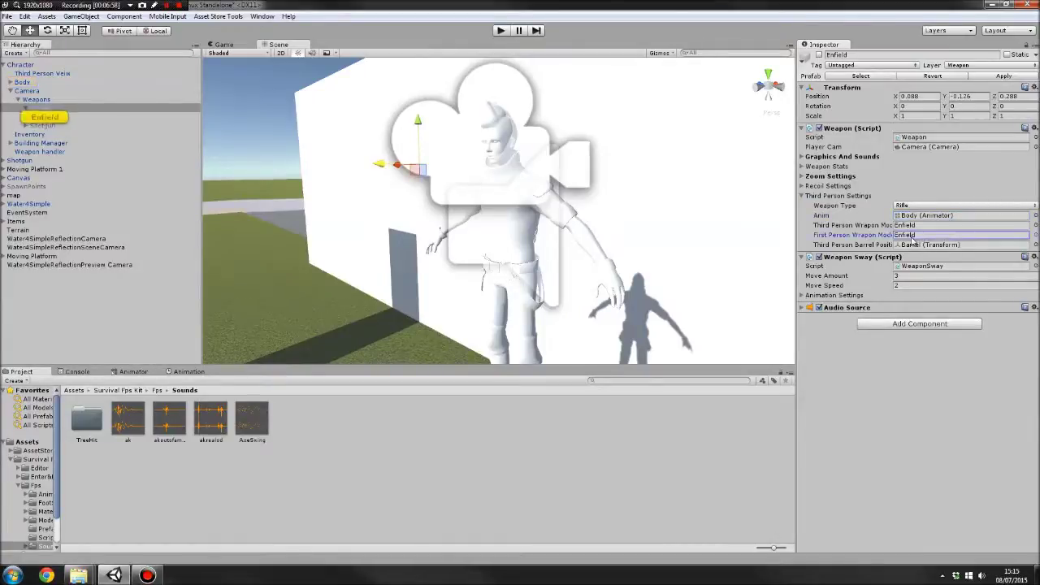
click(41, 118)
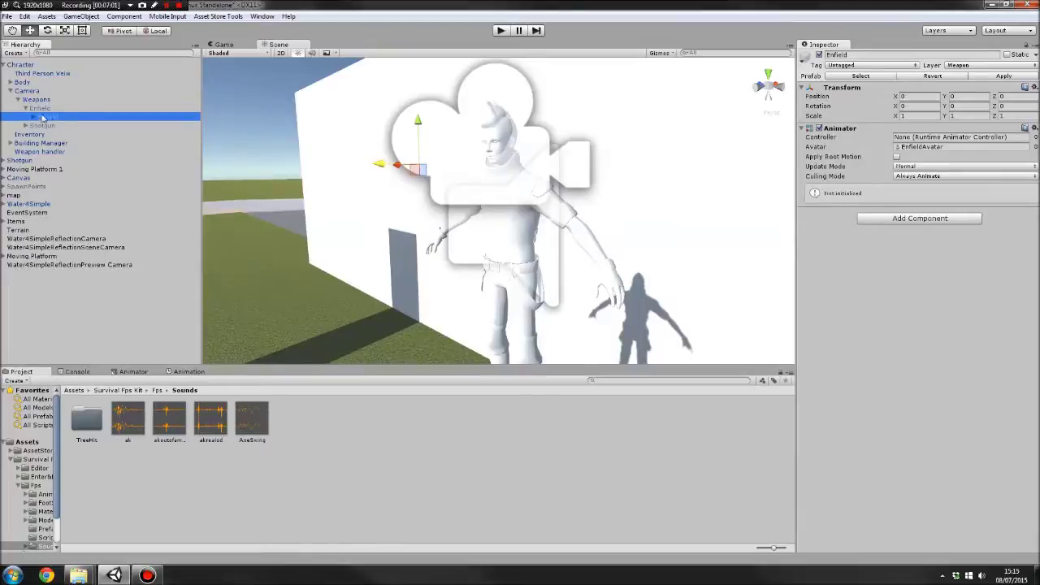
click(36, 107)
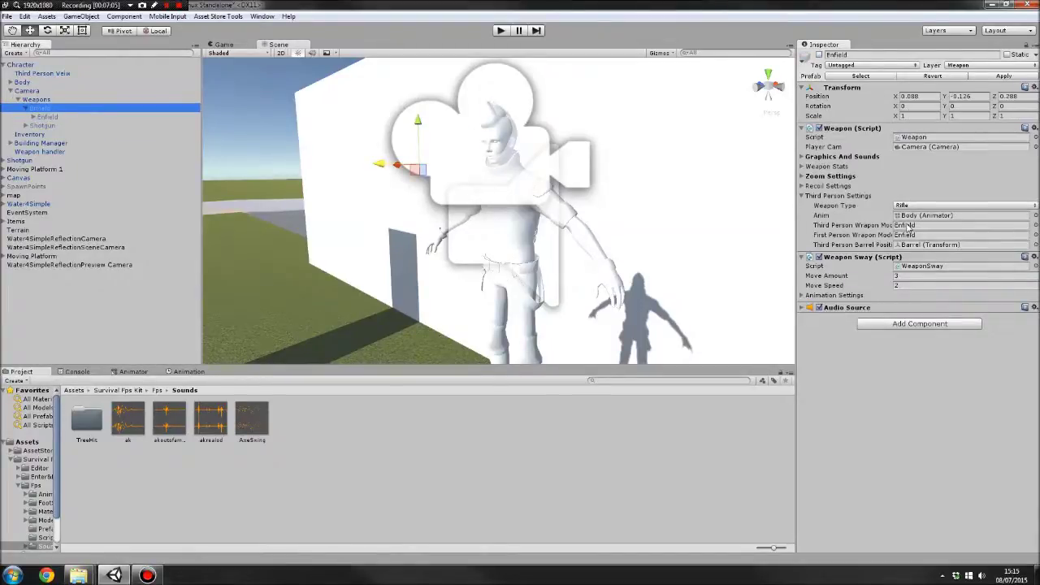
click(904, 226)
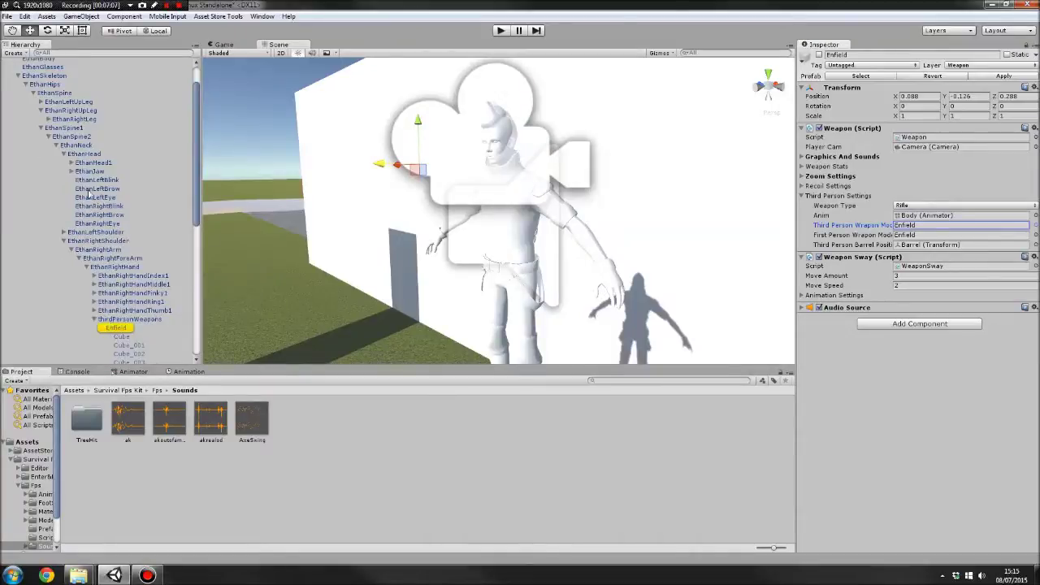
click(10, 83)
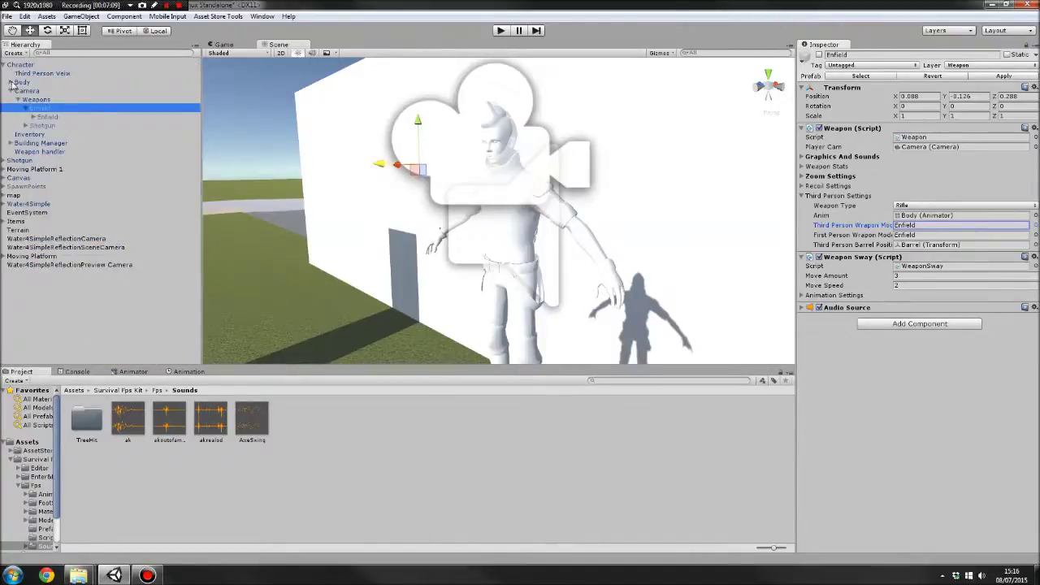
Step: Locate the Barrel object referenced by Third Person Barrel Position within the character's thirdPersonWeapons hierarchy
click(924, 246)
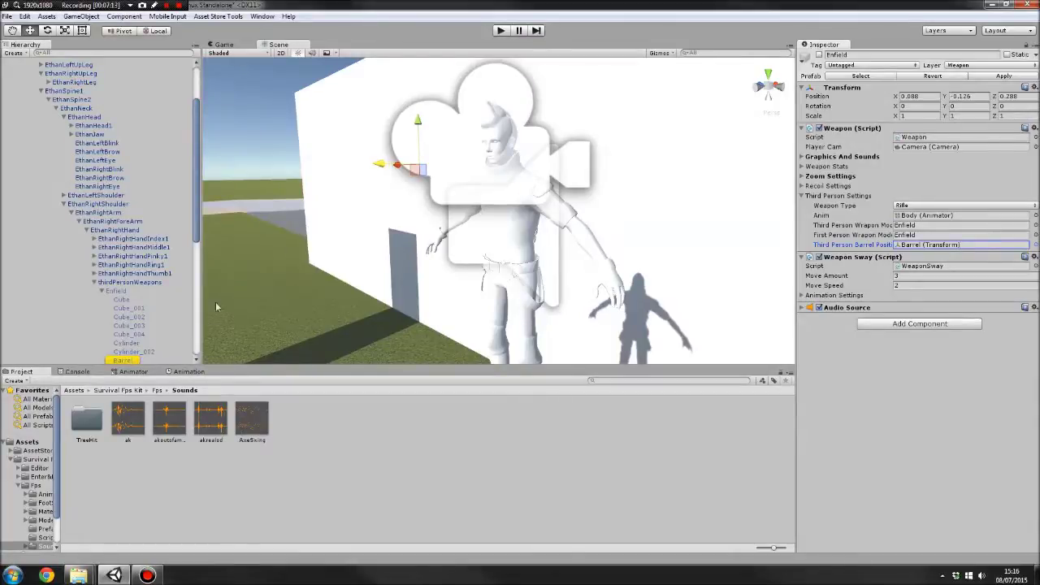
scroll(496, 153, up, 2)
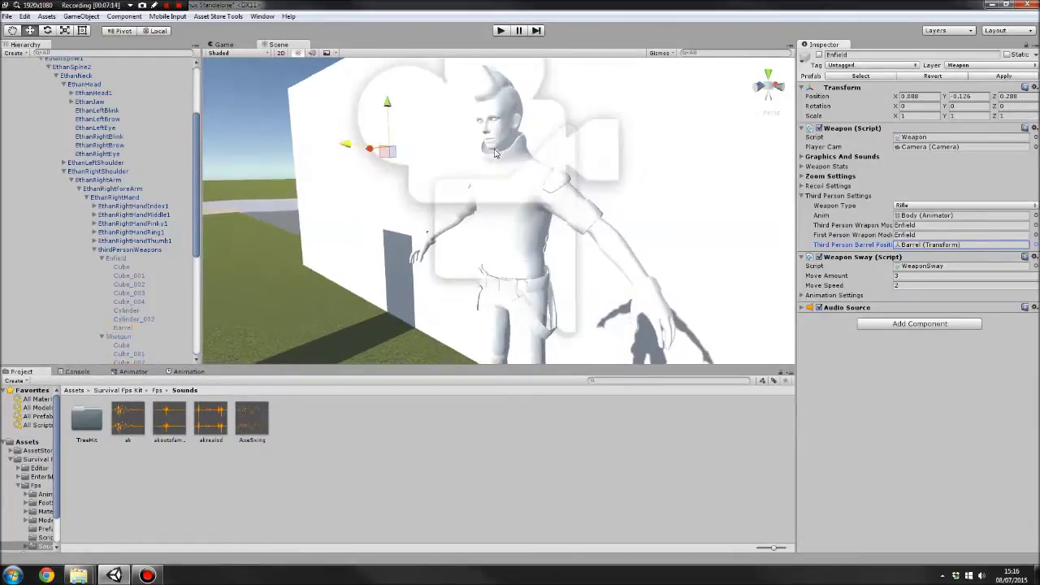
key(f)
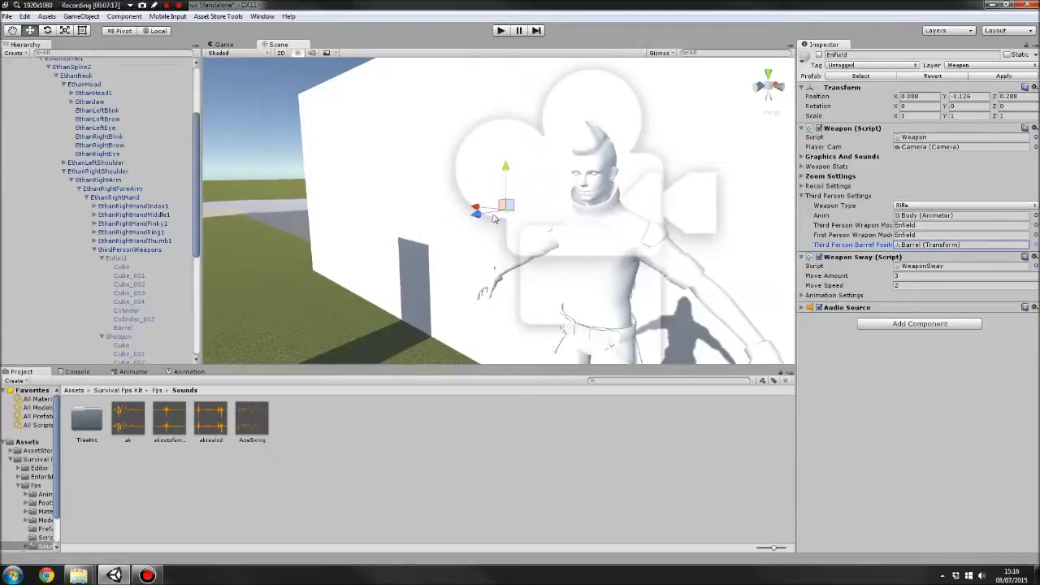
mouse_move(546, 218)
middle_down()
mouse_move(522, 204)
mouse_move(494, 218)
mouse_move(534, 174)
mouse_move(531, 209)
middle_up()
scroll(149, 311, down, 2)
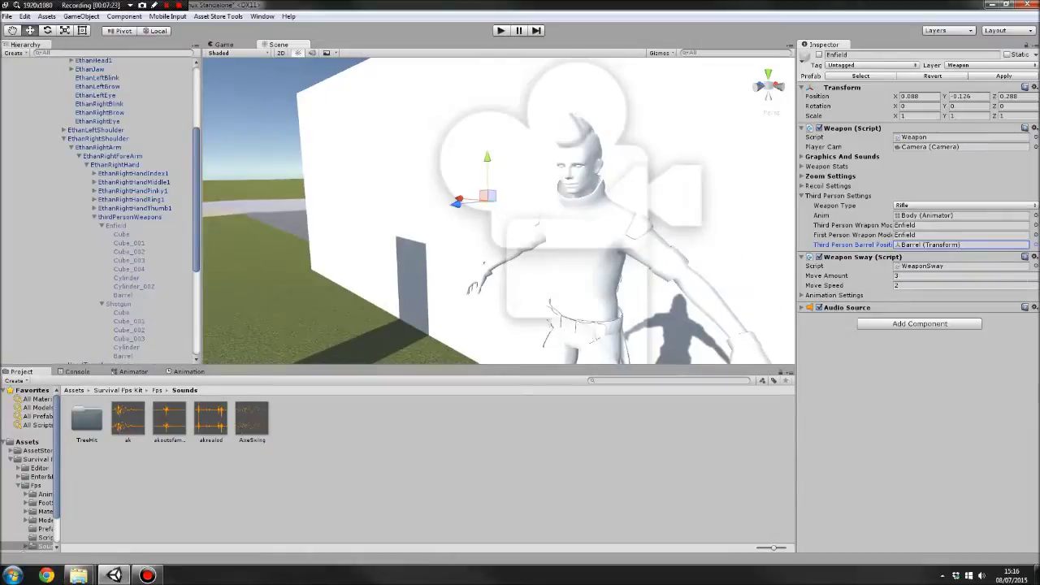
click(934, 246)
middle_drag(517, 213, 534, 188)
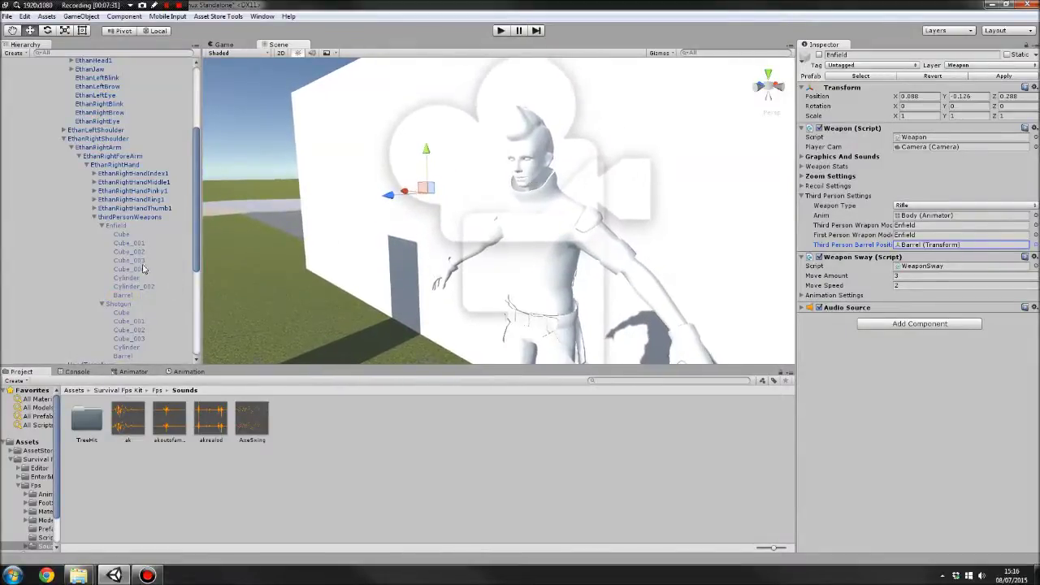
Step: Temporarily enable the Enfield under thirdPersonWeapons, inspect where its Barrel object sits, and disable the Enfield again
click(118, 226)
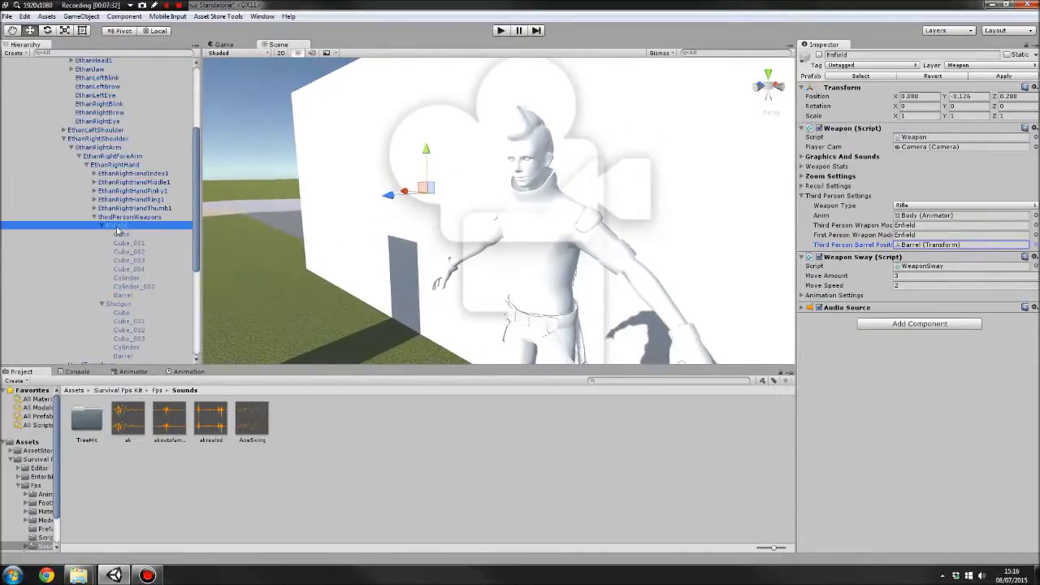
click(819, 55)
click(130, 295)
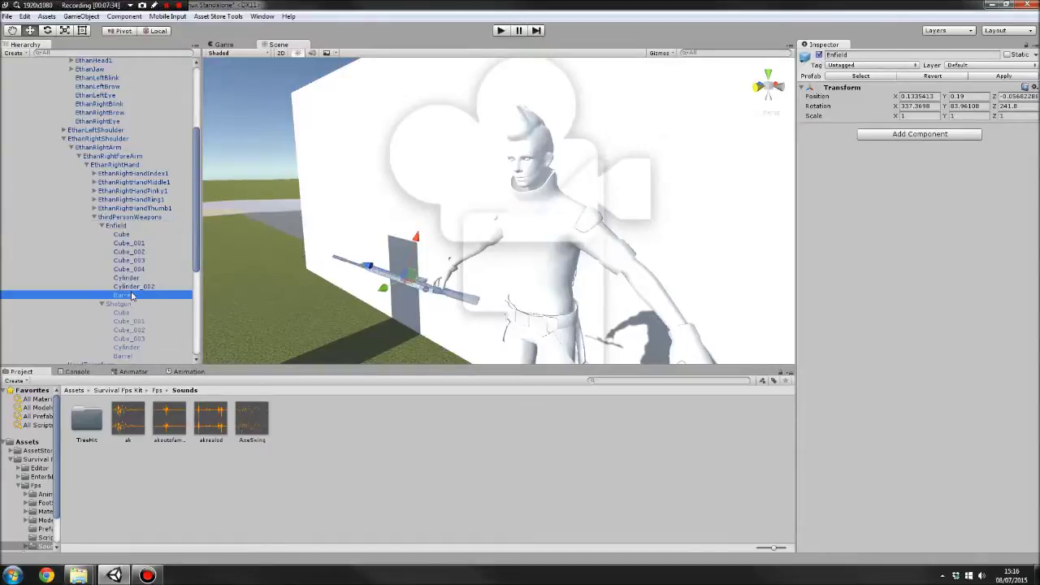
click(121, 226)
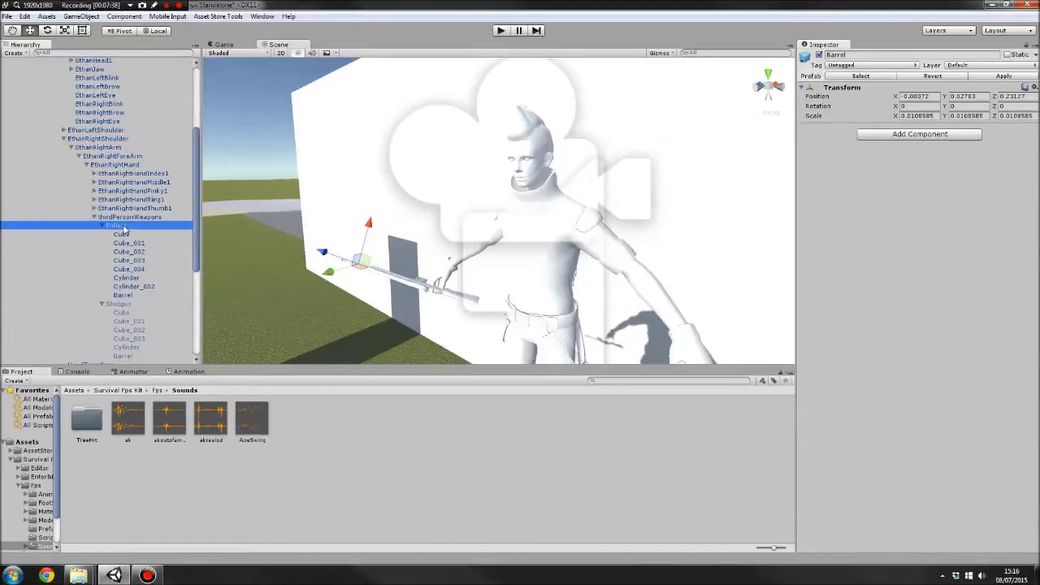
click(819, 55)
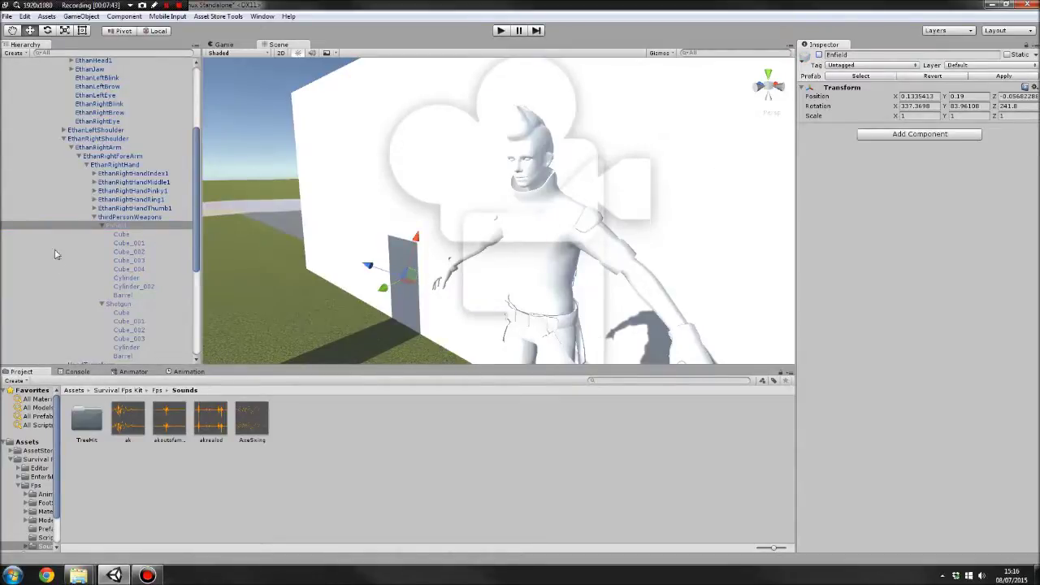
Step: Reselect the Enfield under the camera's Weapons and review the Weapon Sway script's Move Amount and Move Speed
click(101, 226)
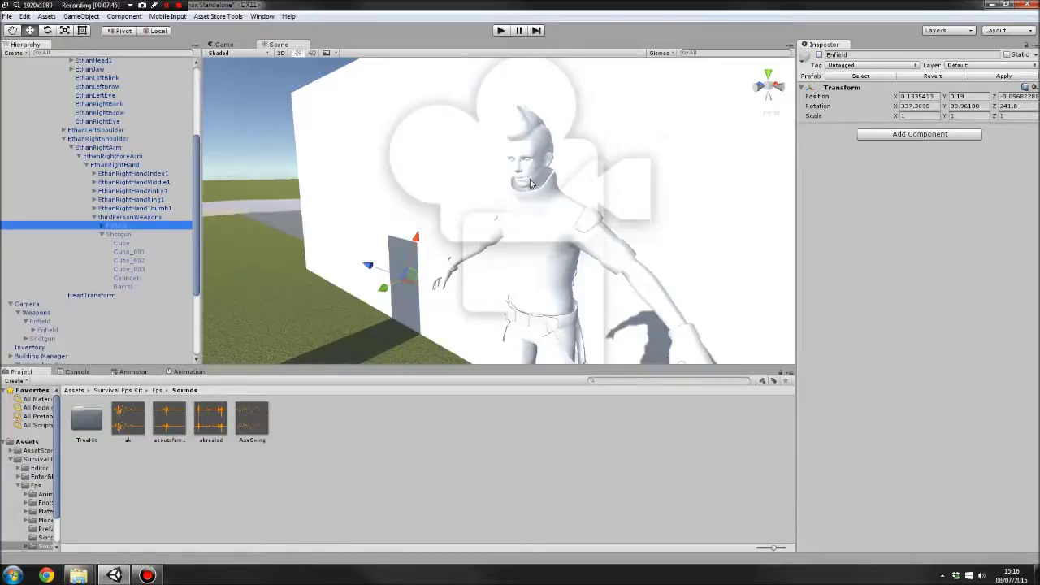
click(94, 218)
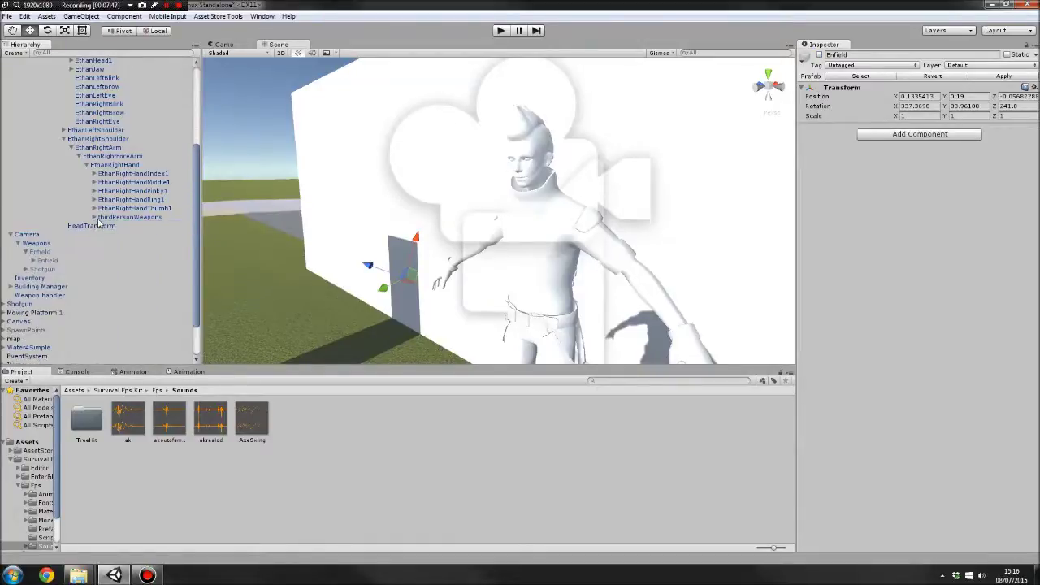
click(41, 252)
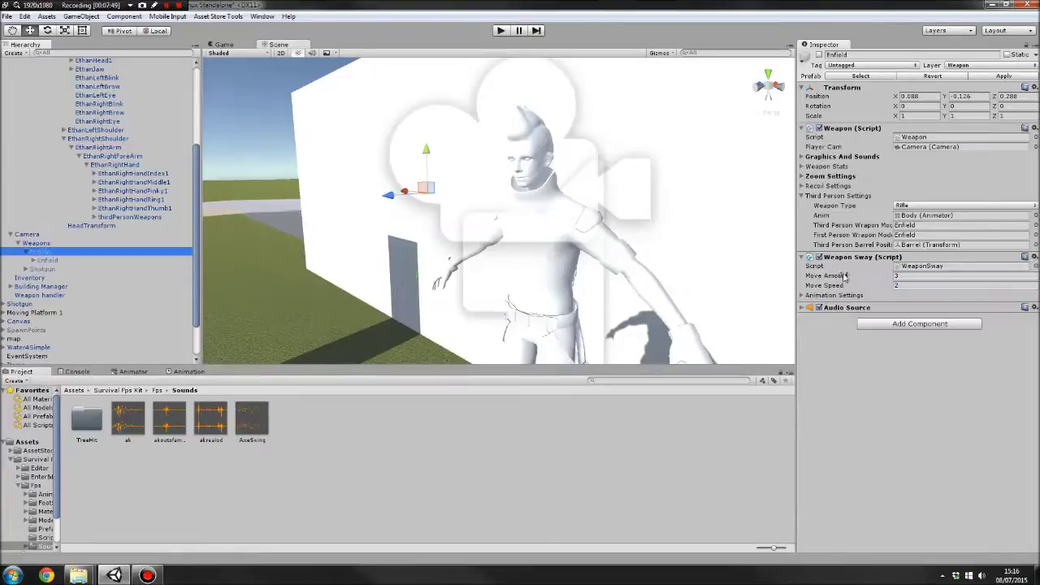
click(802, 197)
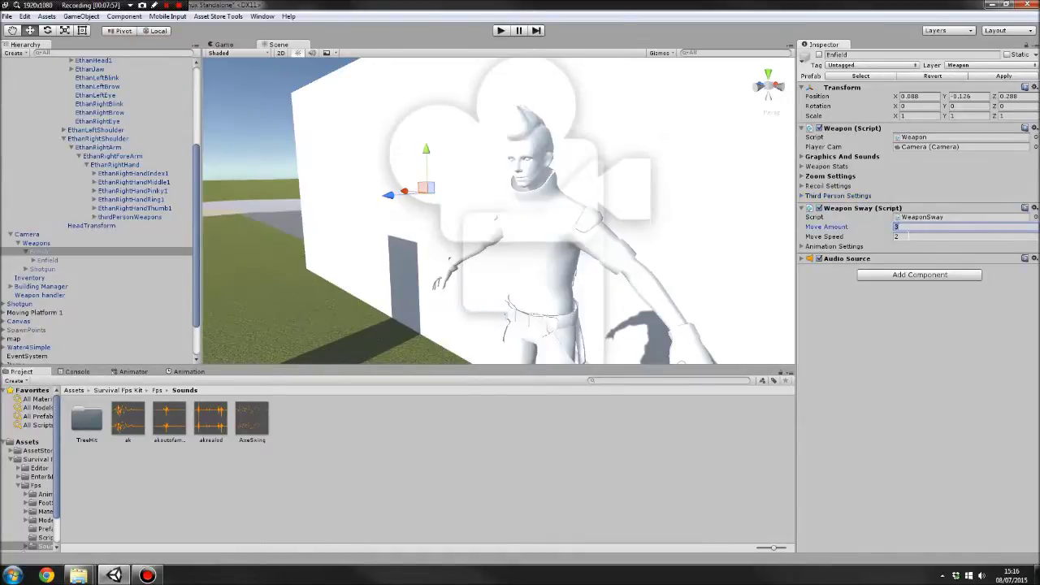
click(902, 236)
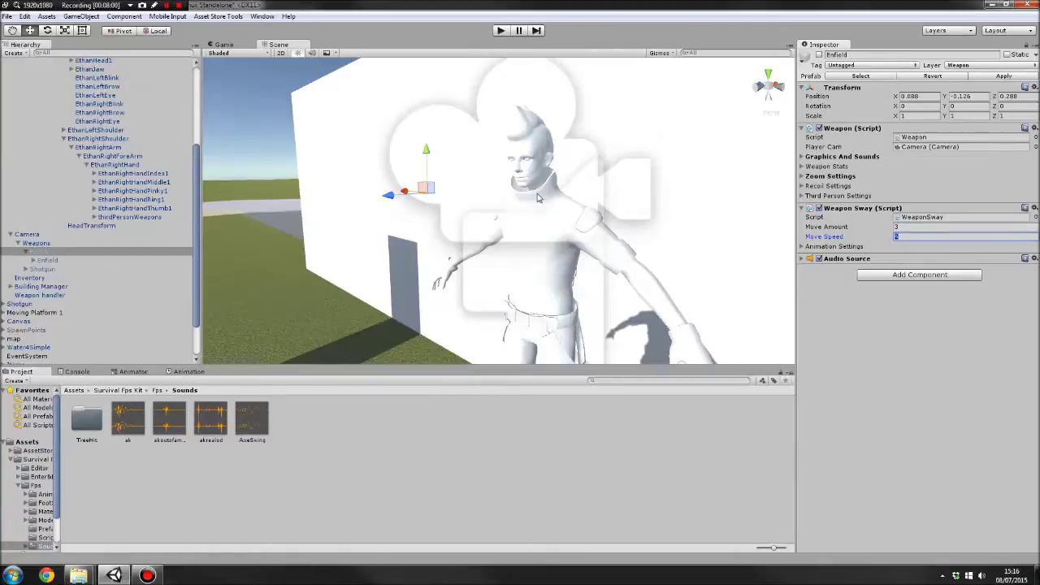
Step: Open the Weapon Sway Animation Settings, locate the object referenced by Anim, and review Walk Right Pos
click(803, 248)
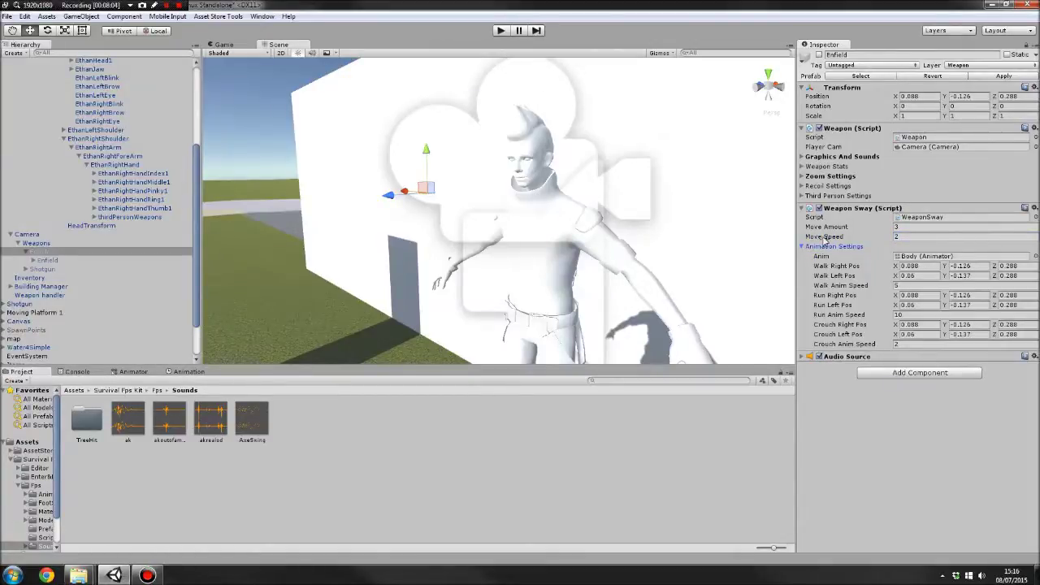
click(929, 256)
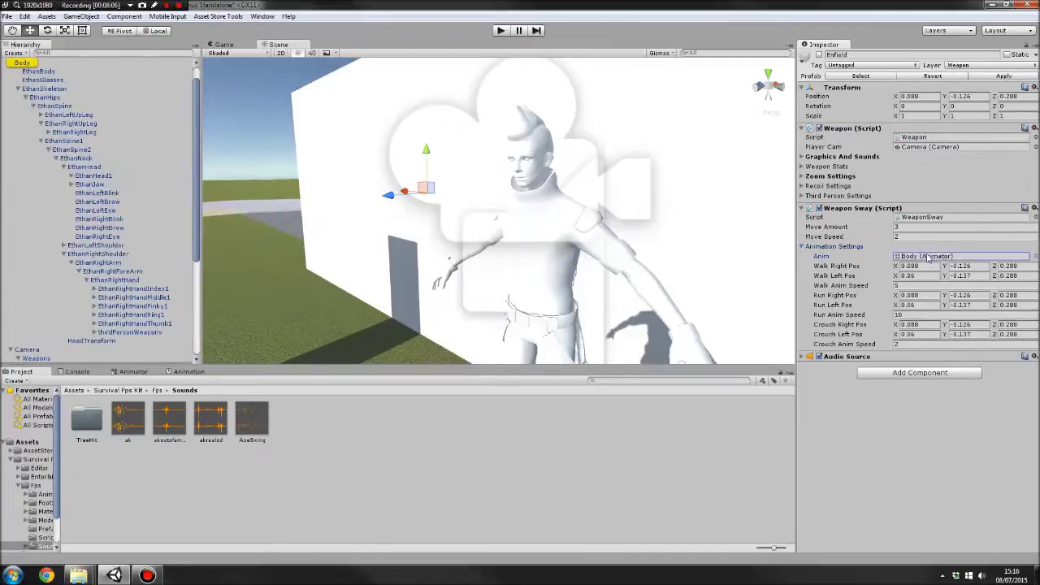
scroll(50, 142, up, 1)
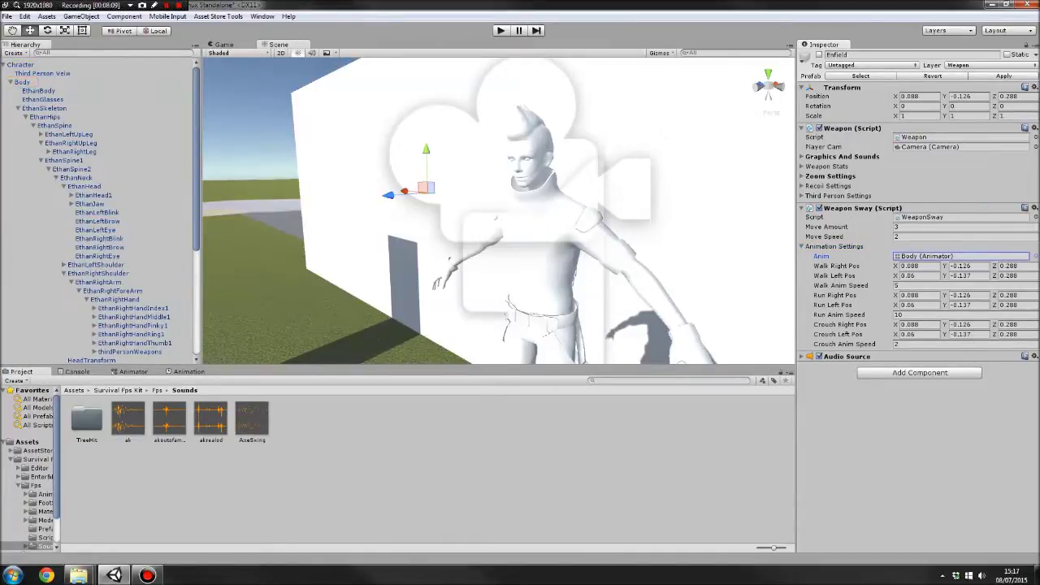
key(Tab)
key(Tab)
key(Tab)
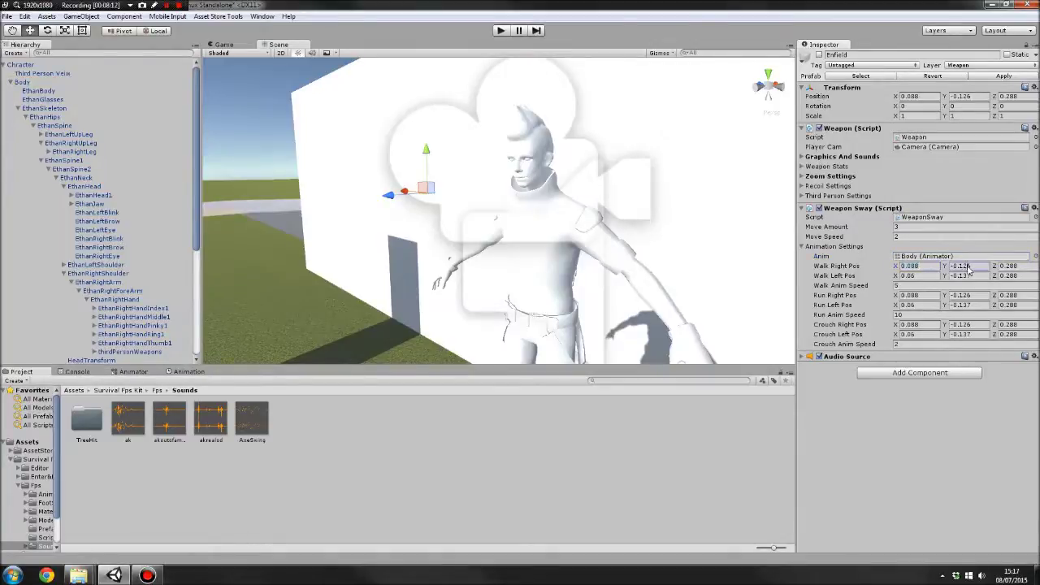
Step: Collapse the character hierarchy and review the walk and run right and left positions and Walk Anim Speed
click(4, 66)
click(918, 266)
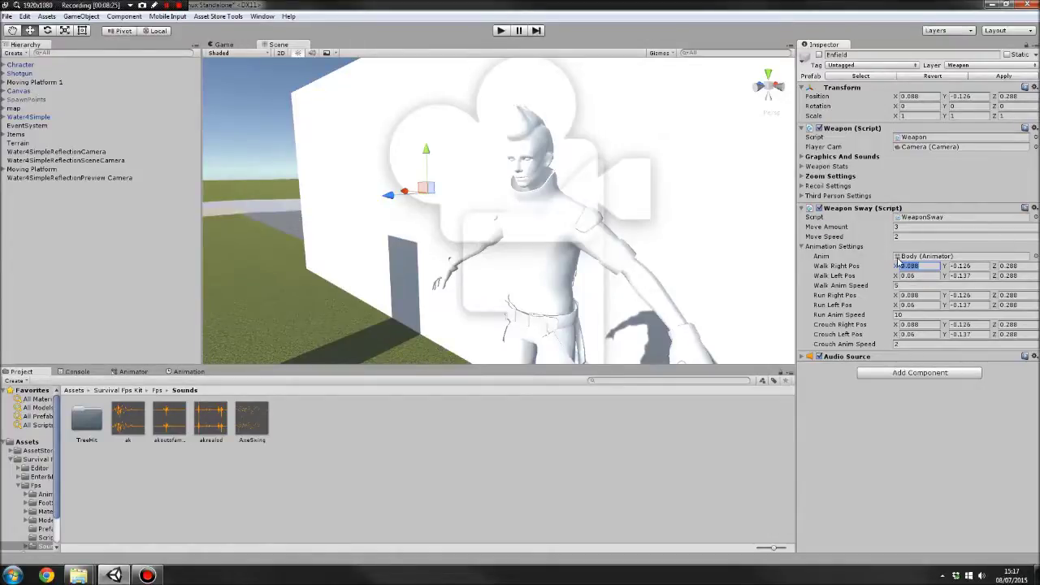
click(931, 276)
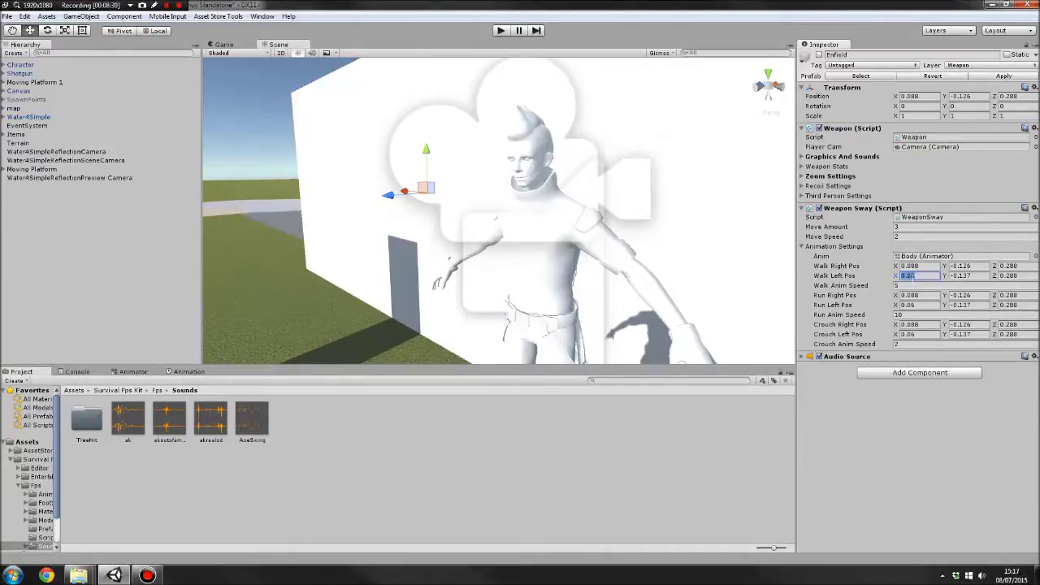
key(Tab)
key(Tab)
key(Tab)
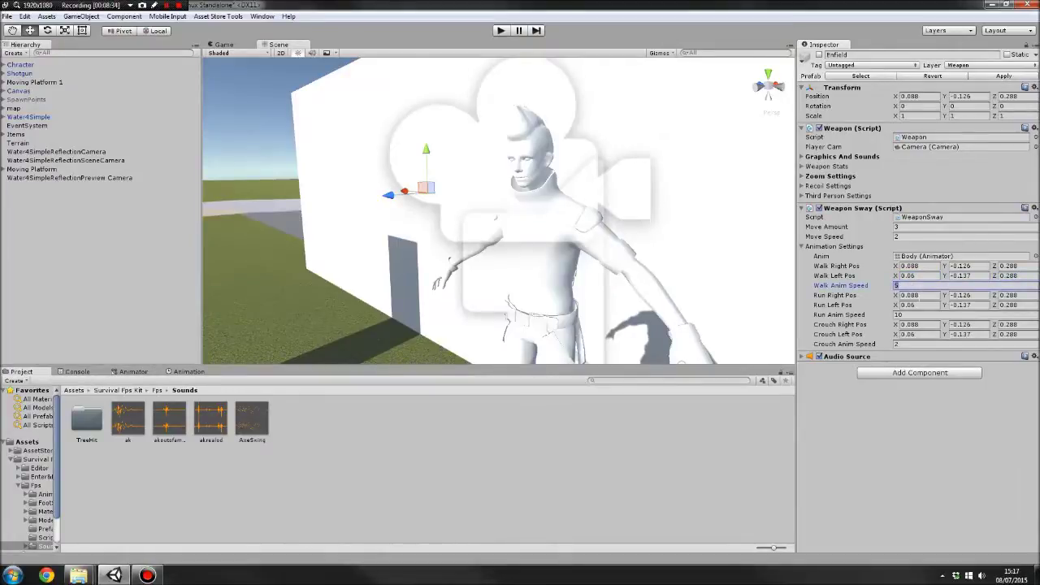
key(Tab)
key(Tab)
key(Tab)
key(Tab)
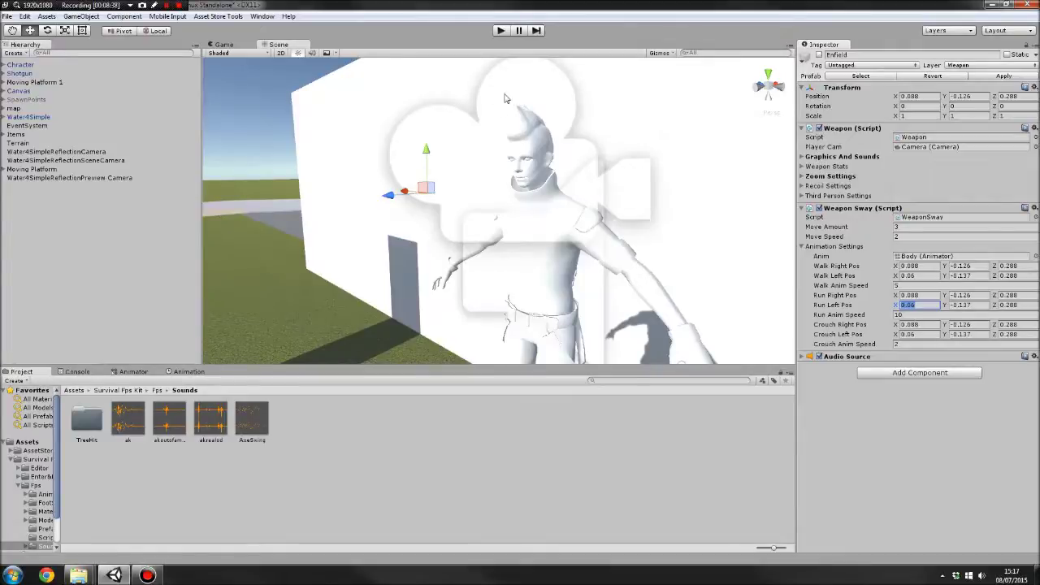
Step: Run the game, move the rifle from the inventory into the first hotbar slot, and equip it
click(501, 30)
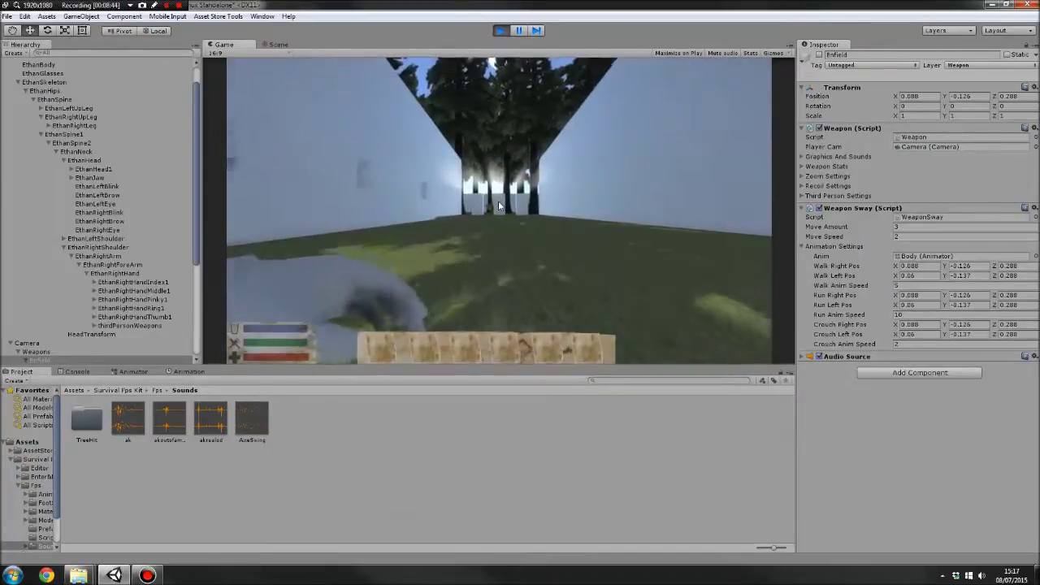
key(w)
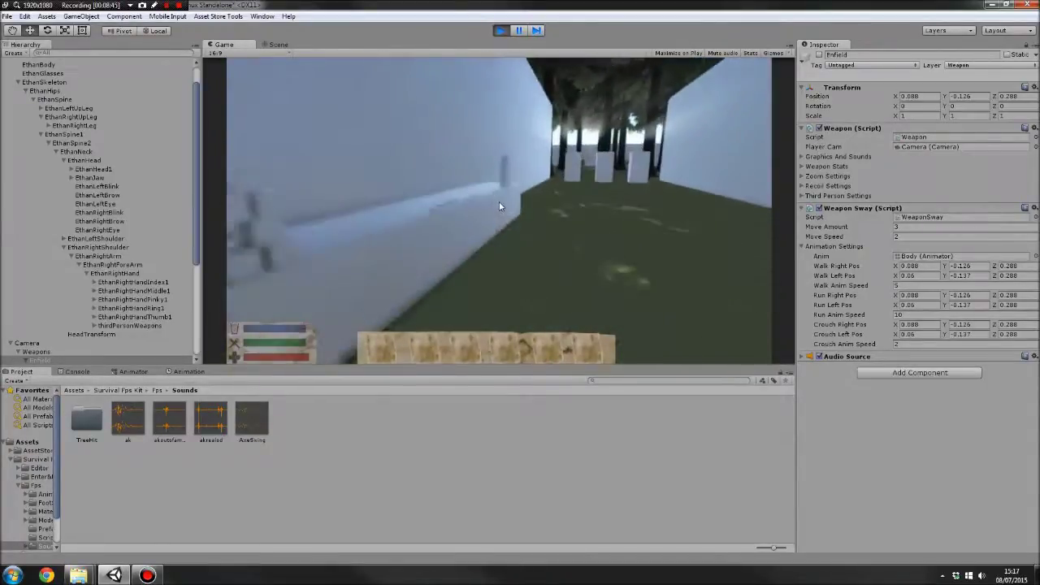
key(Tab)
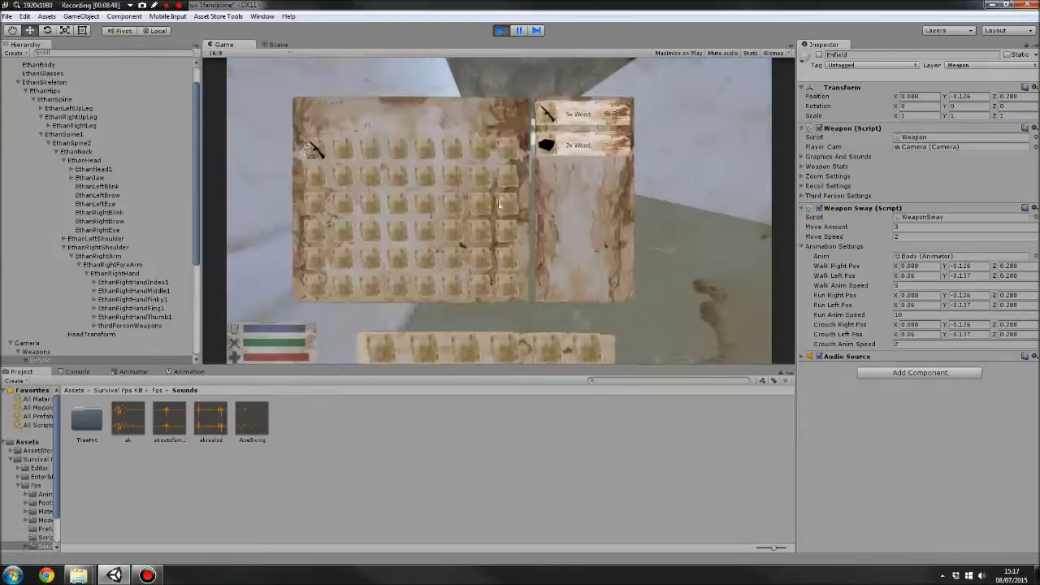
drag(309, 148, 379, 348)
key(Tab)
key(1)
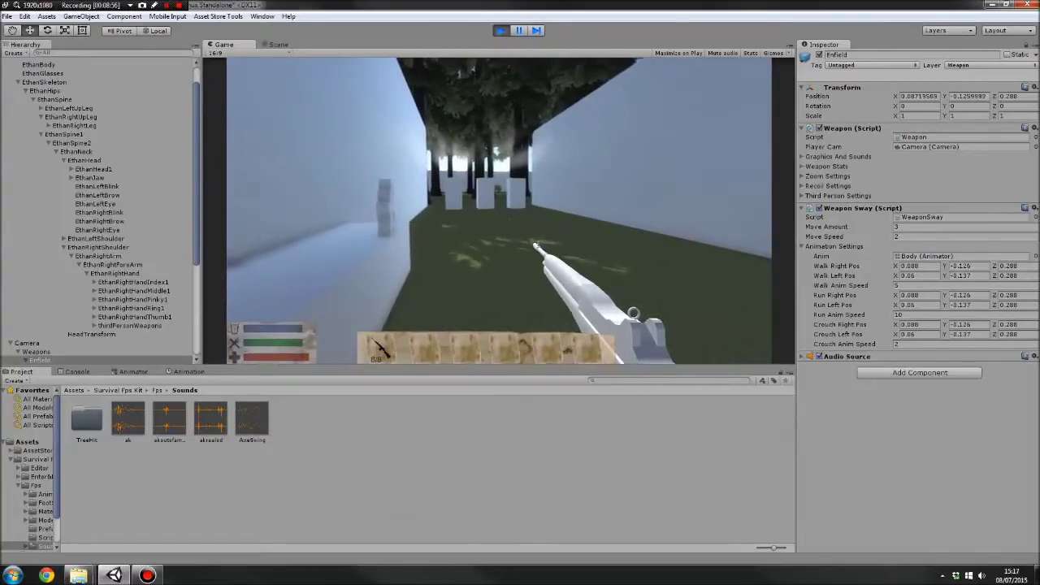
Step: Walk forward with the rifle to observe its walking sway, and release the cursor from the game
key(w)
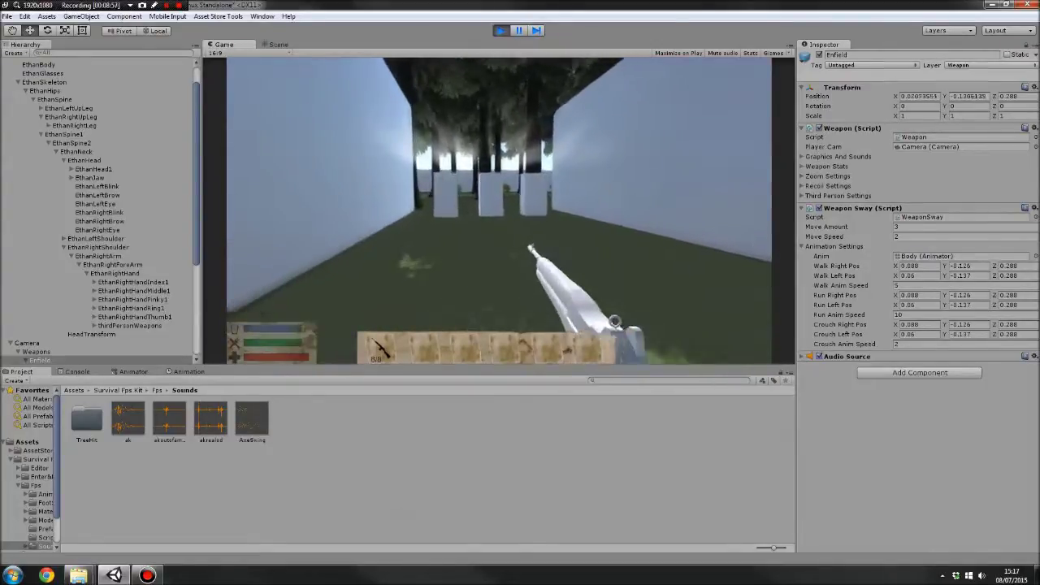
key(w)
key(Escape)
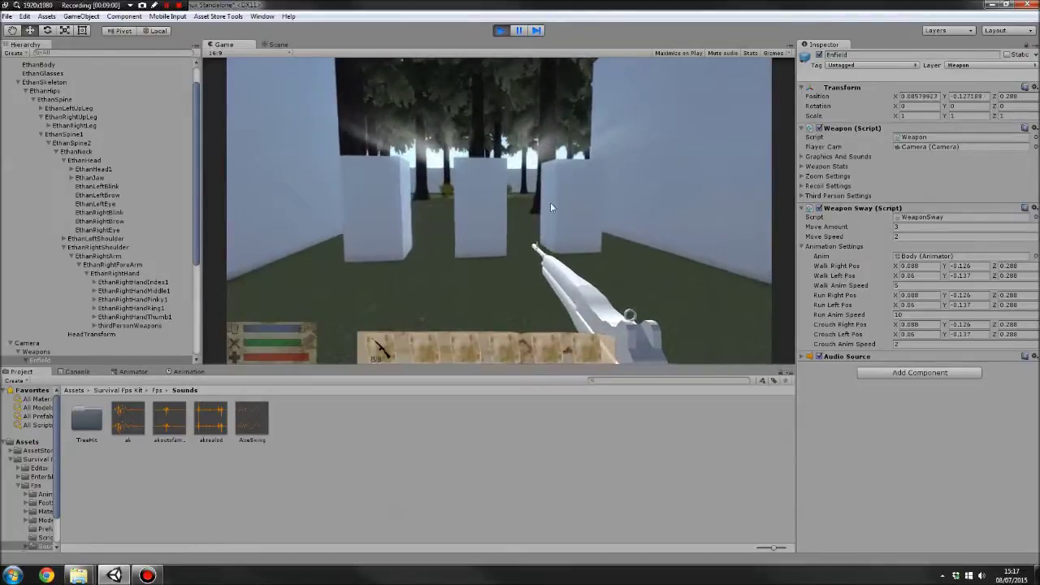
Step: Set the Walk Left Pos X value to -0.3 during play and walk forward to test the exaggerated sway
drag(897, 275, 889, 276)
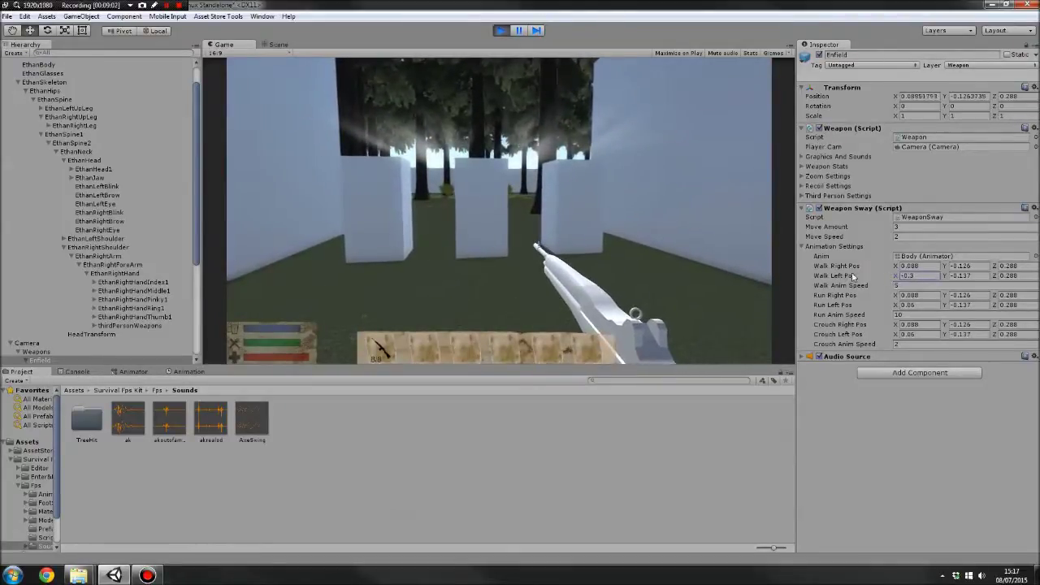
click(543, 255)
key(w)
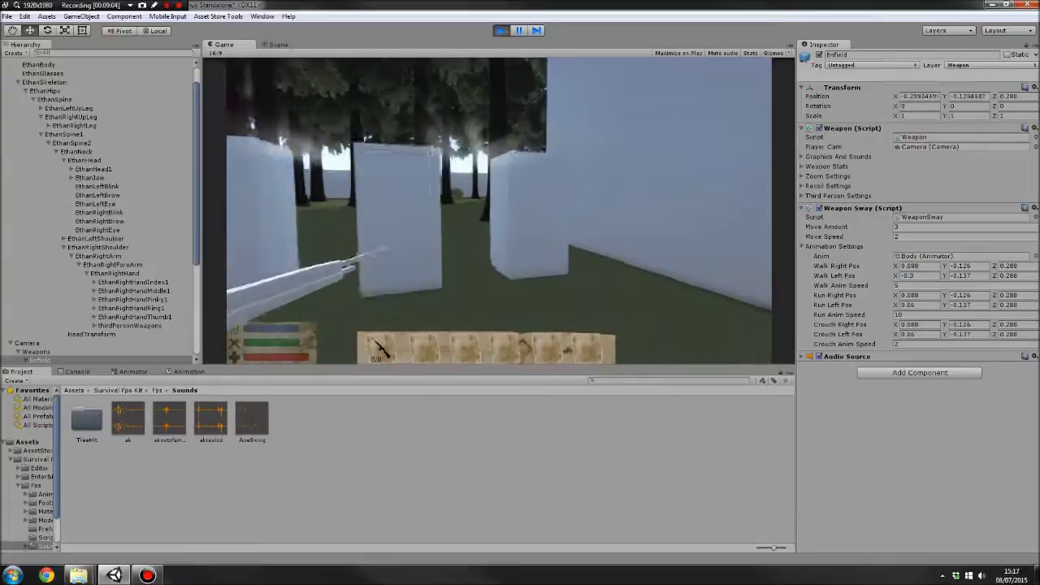
Step: Walk forward with the rifle once more, stop the game, and collapse the Weapon Sway script's Animation Settings
key(w)
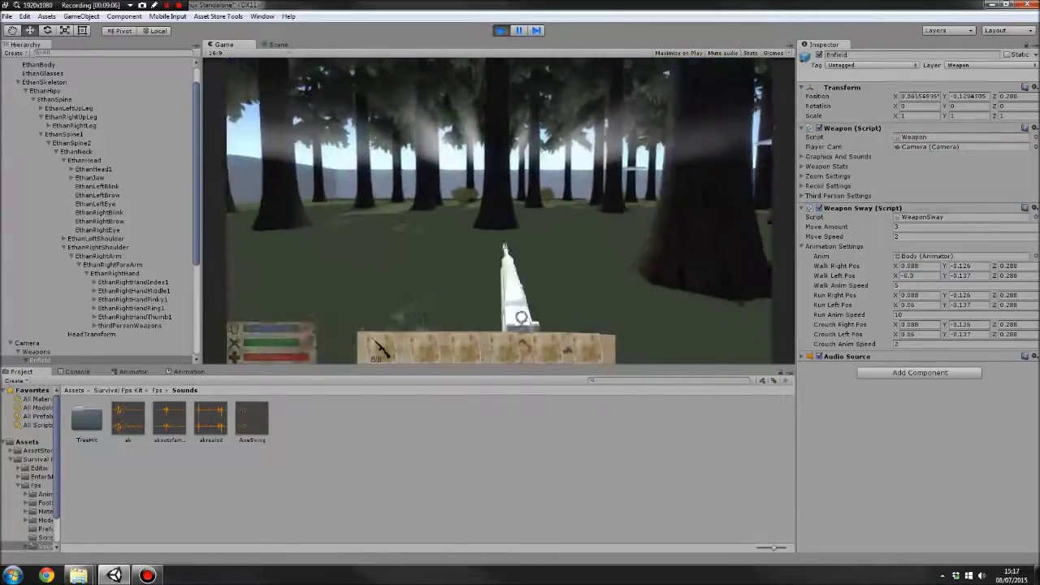
click(501, 30)
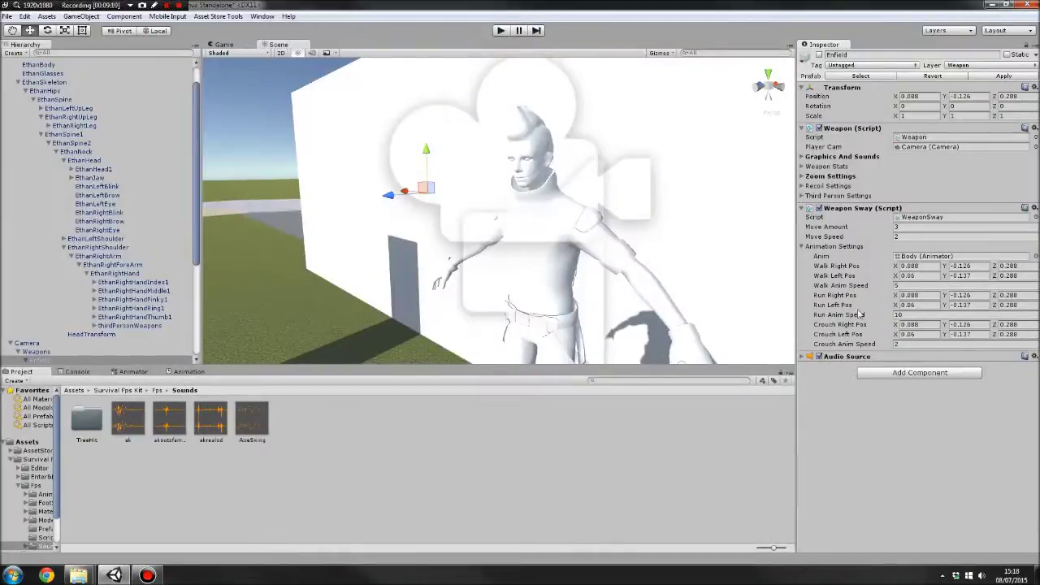
click(802, 247)
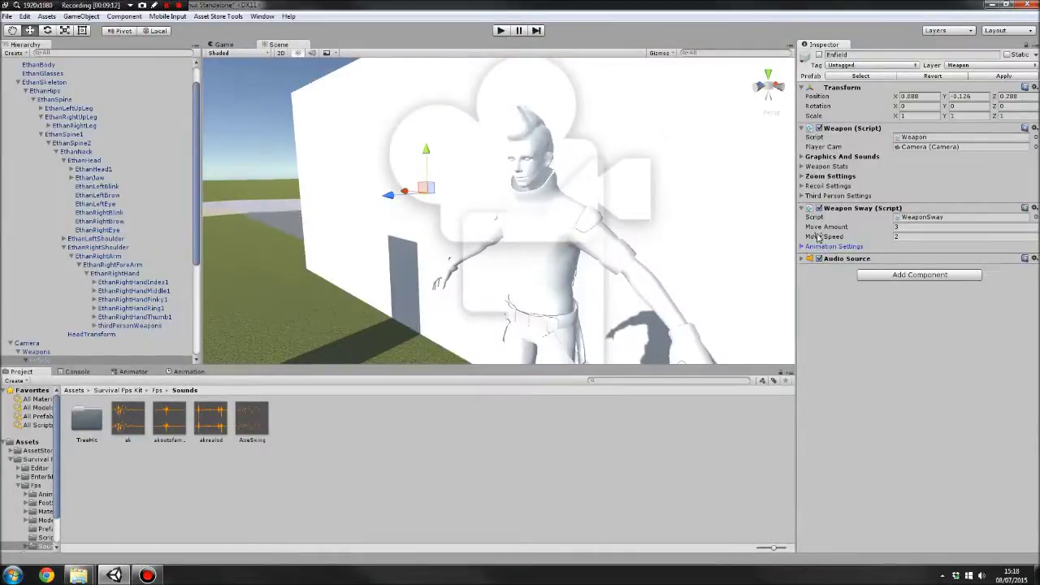
Step: Review the layer options for the Enfield and the Clear Flags and Culling Mask options of the Weapons camera
click(974, 66)
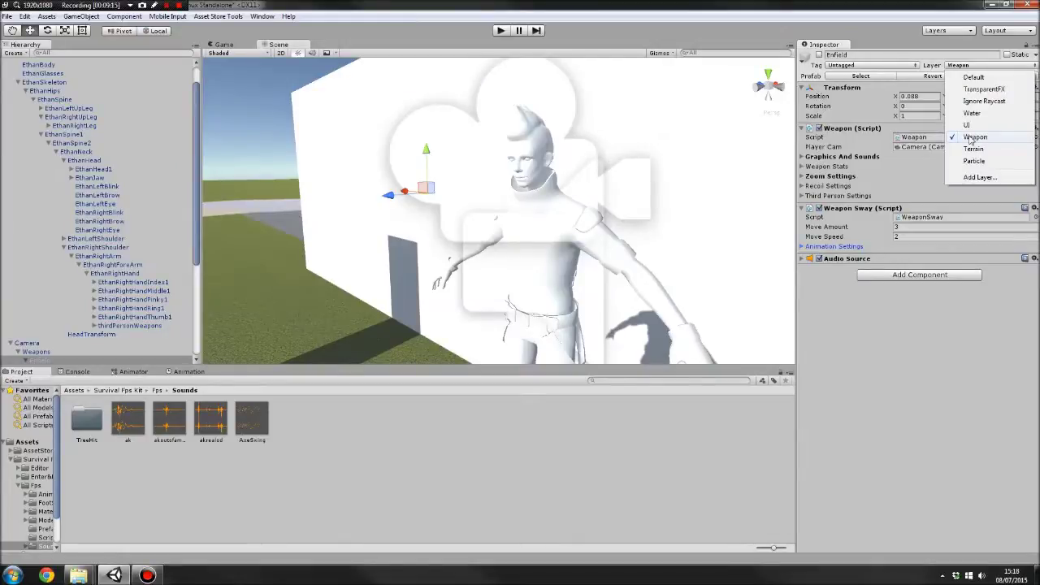
click(916, 385)
scroll(94, 276, down, 3)
click(36, 287)
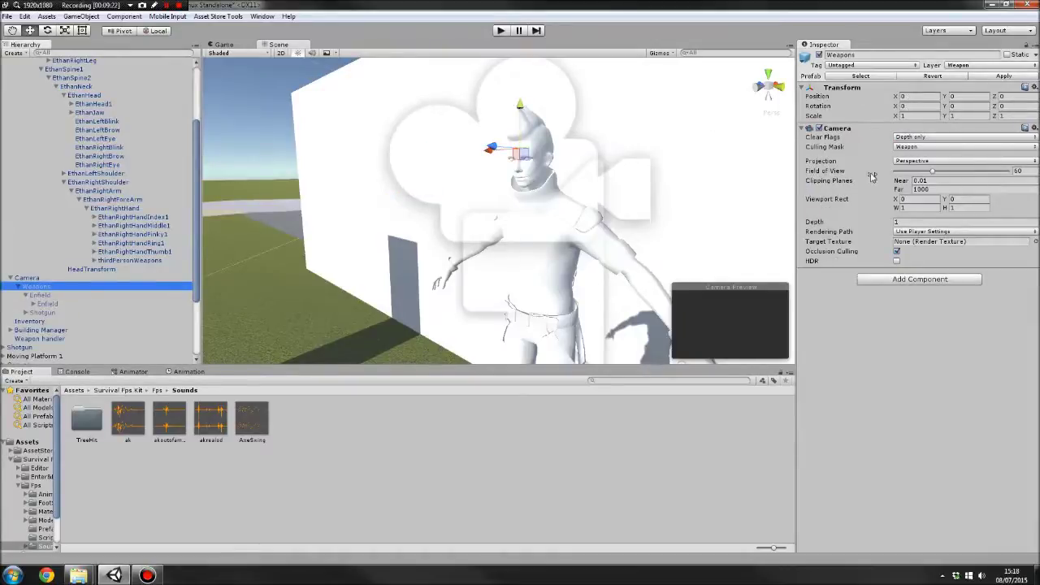
click(909, 139)
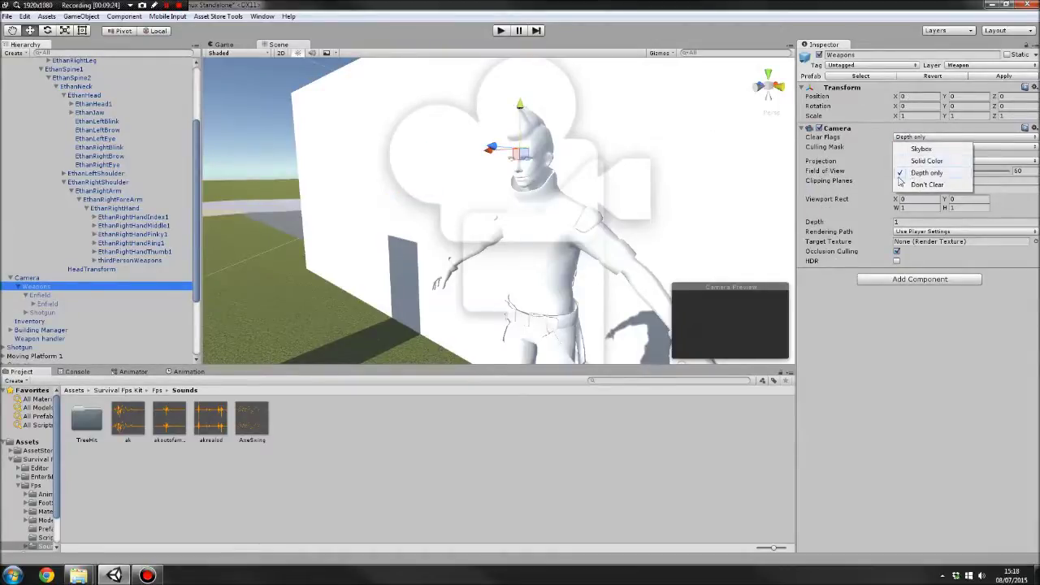
click(927, 172)
click(913, 148)
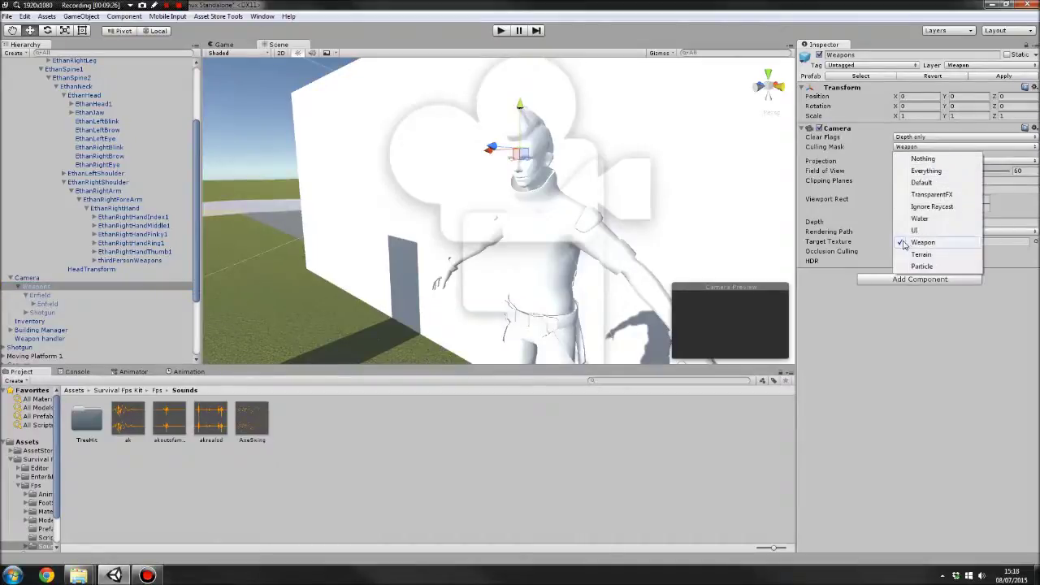
click(889, 373)
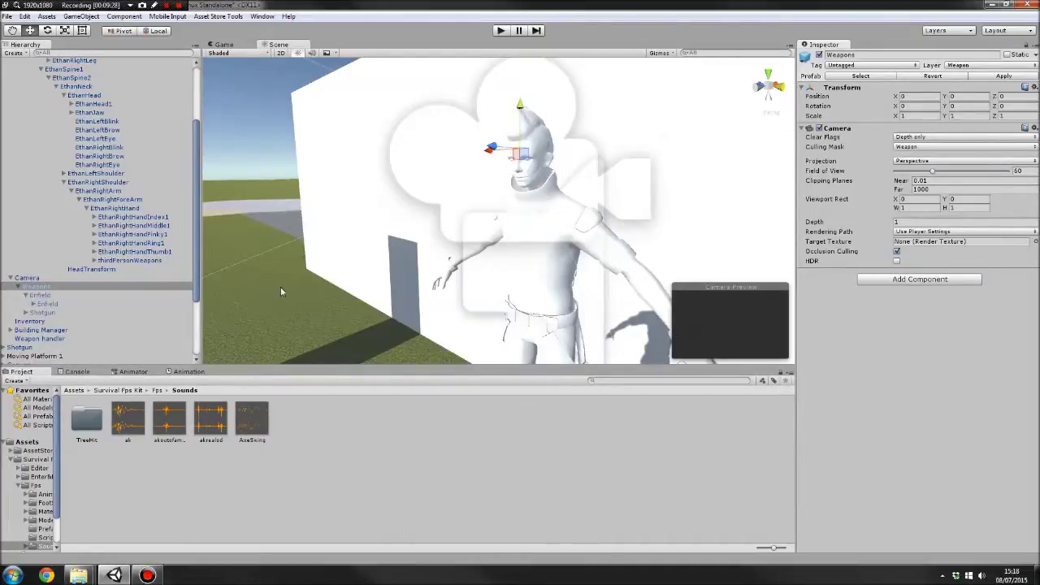
Step: Inspect the parent Camera's settings, collapse the Enfield in the hierarchy, and return to the Weapons camera
click(29, 279)
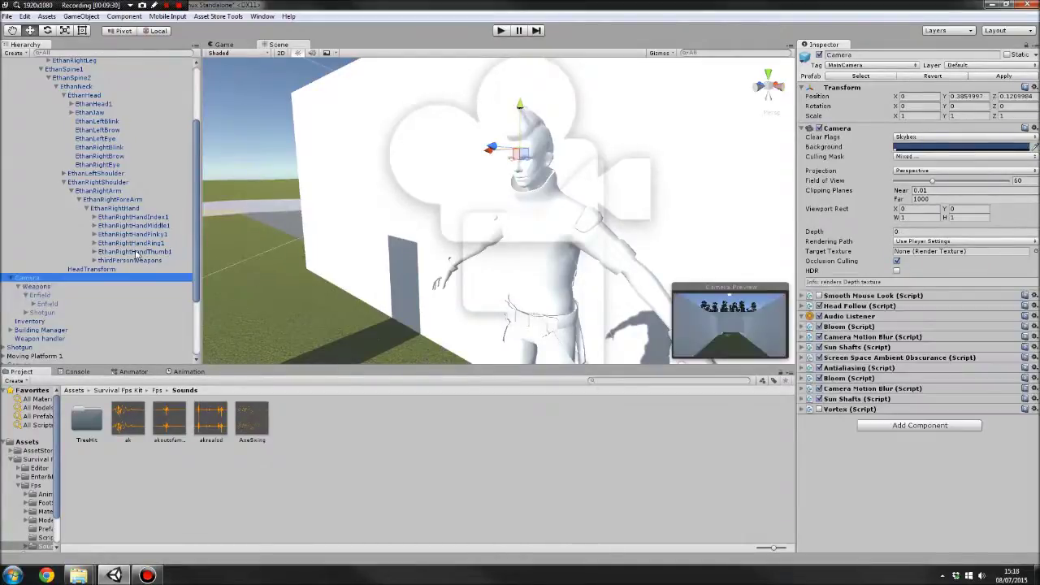
click(26, 295)
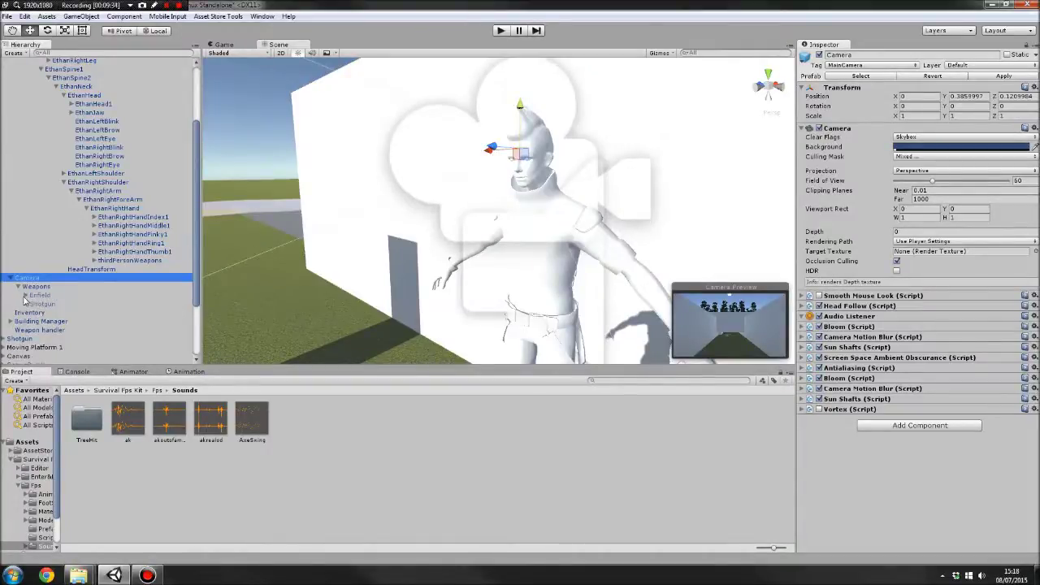
click(35, 287)
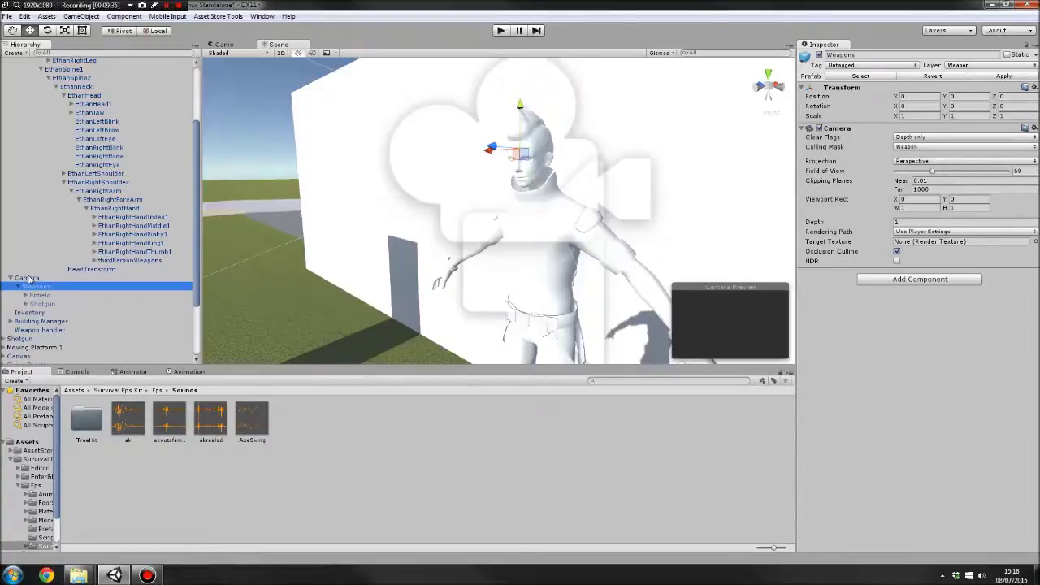
Step: Select the dropped Enfield rifle in the scene and choose Item as its tag
right_drag(611, 174, 599, 235)
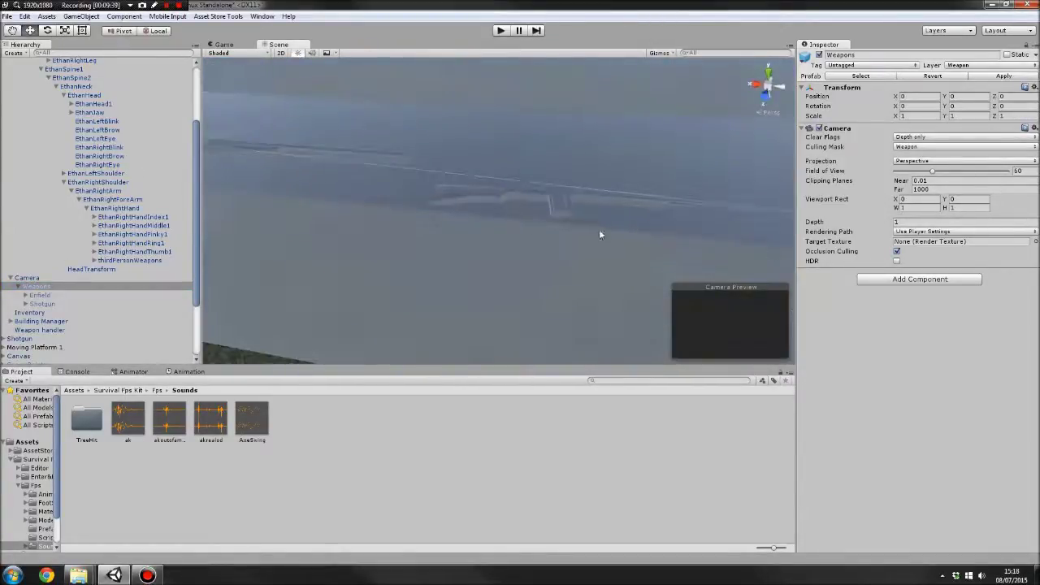
click(555, 207)
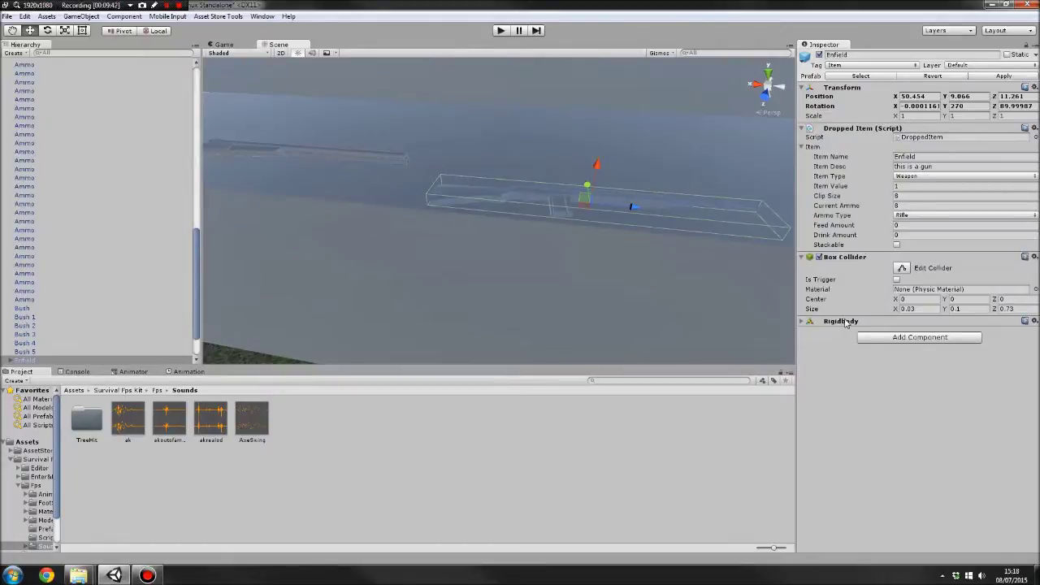
click(861, 67)
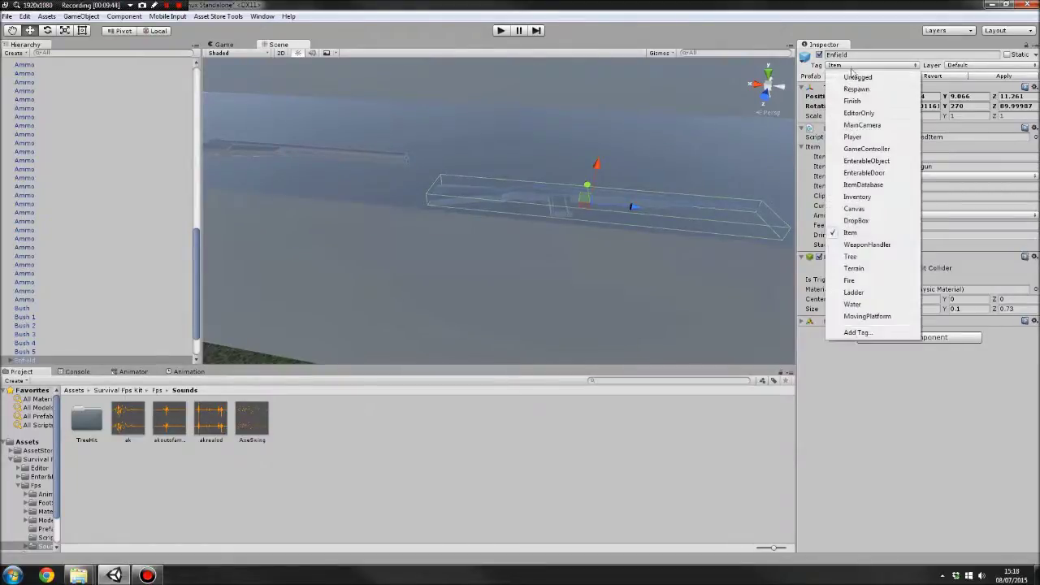
click(851, 233)
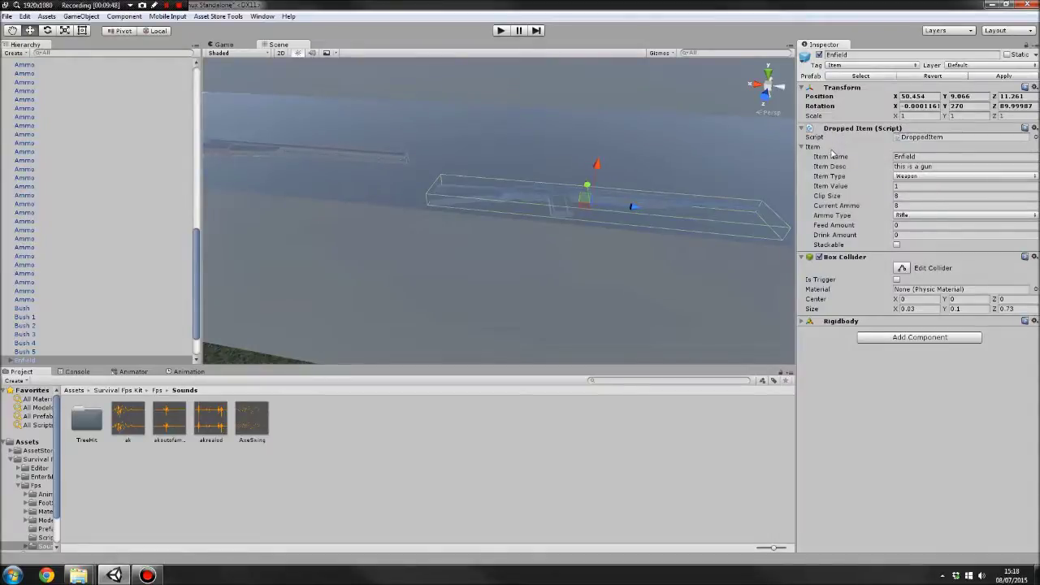
Step: Compare the dropped rifle's Item Name with its object name, and review its Item Desc and Item Type fields
click(911, 156)
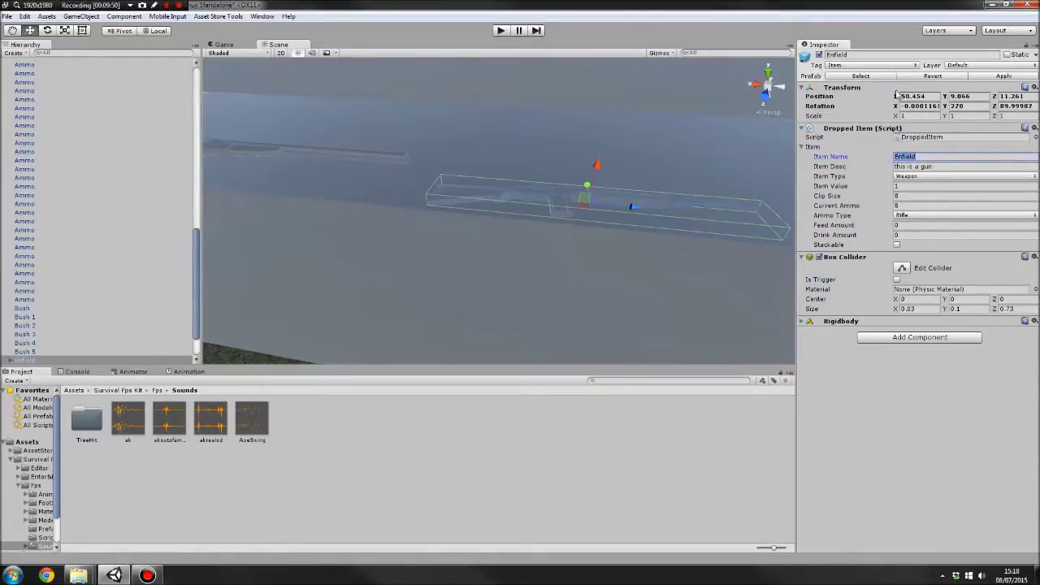
click(873, 54)
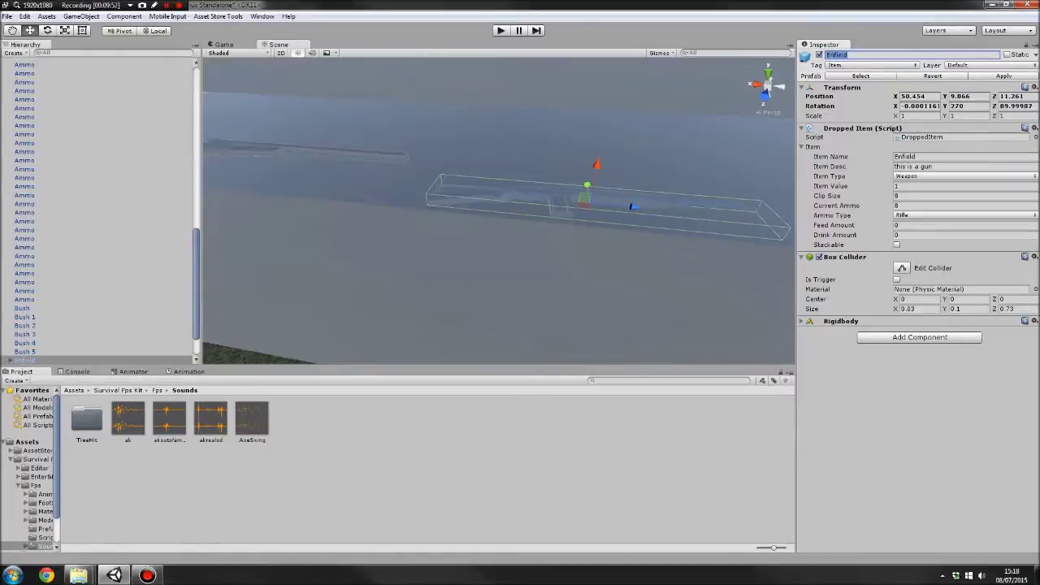
click(918, 157)
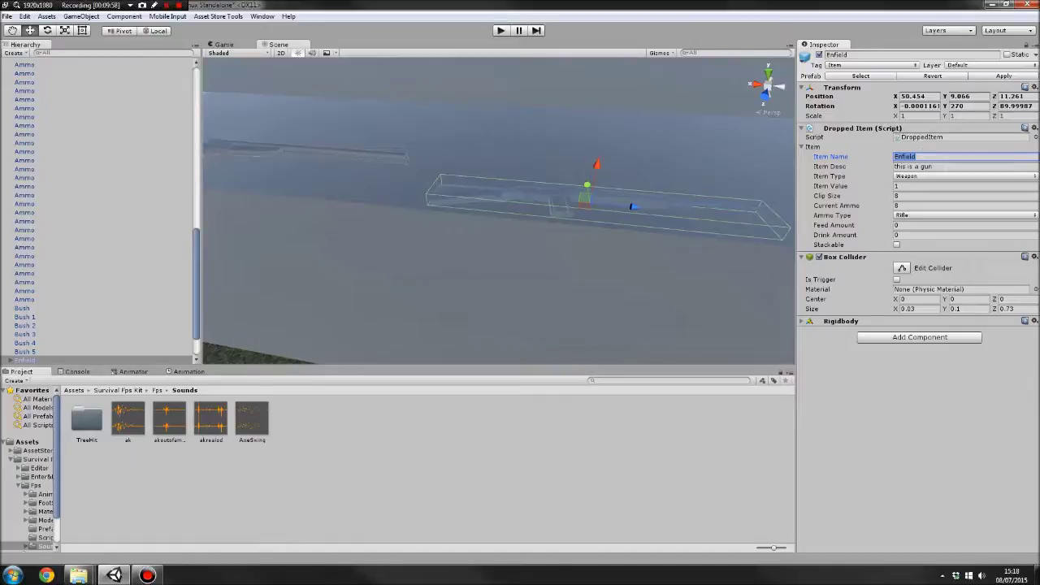
click(934, 166)
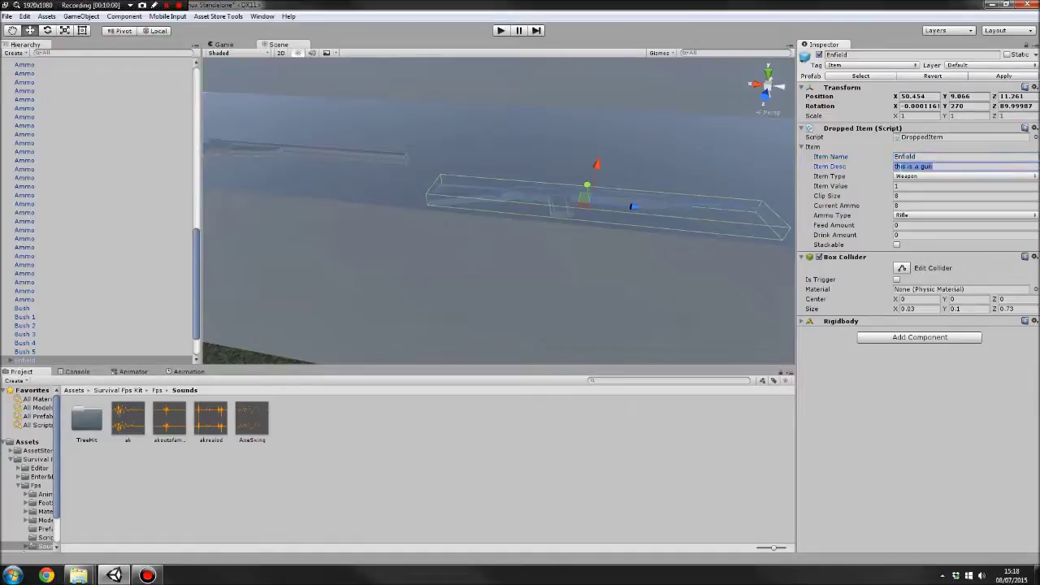
click(929, 177)
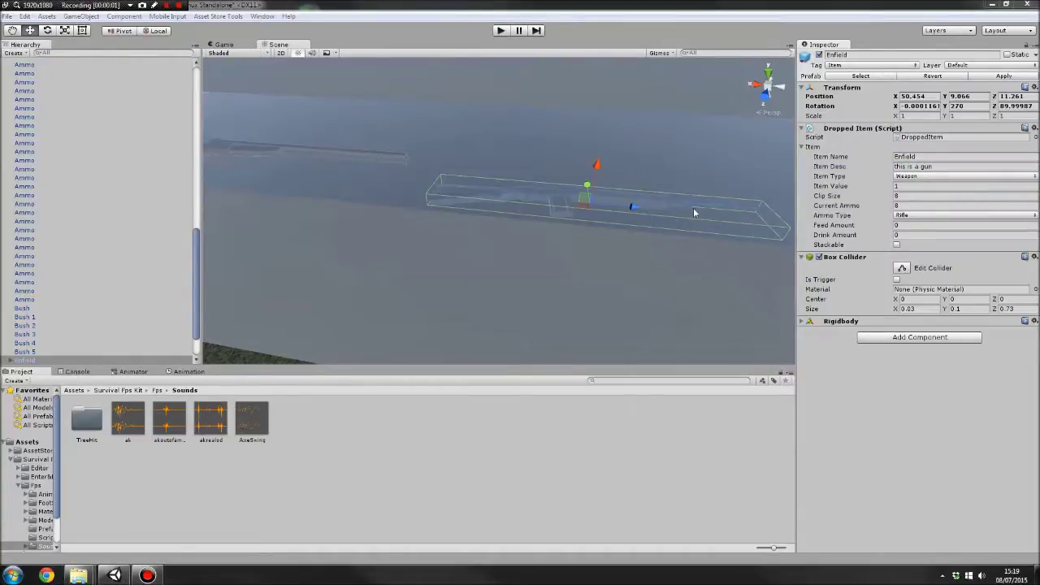
Step: Switch the dropped rifle's Item Type to Ammo and back to Weapon, and review the available item types
click(912, 176)
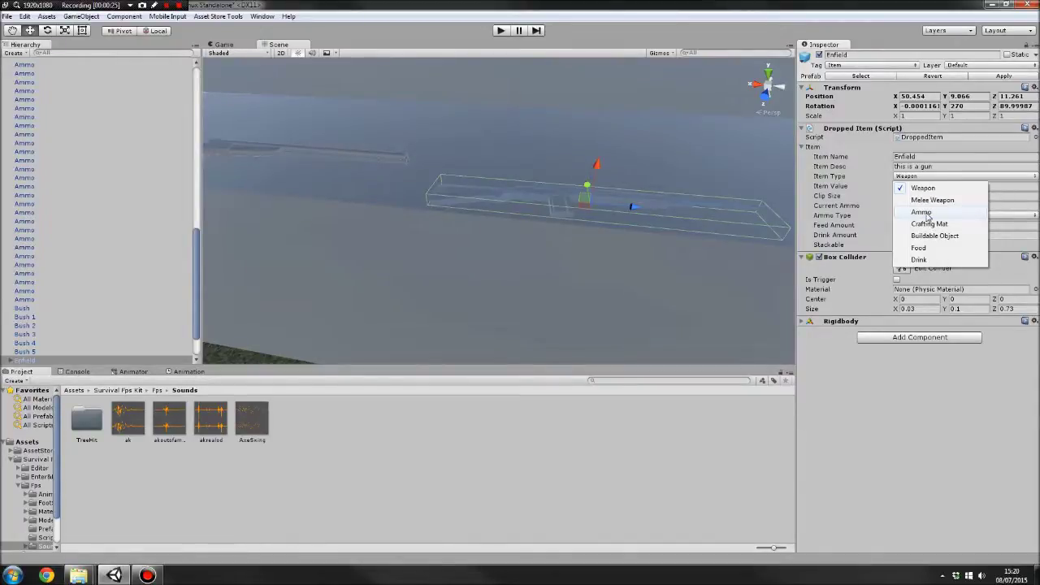
click(927, 213)
click(927, 214)
click(916, 175)
click(918, 176)
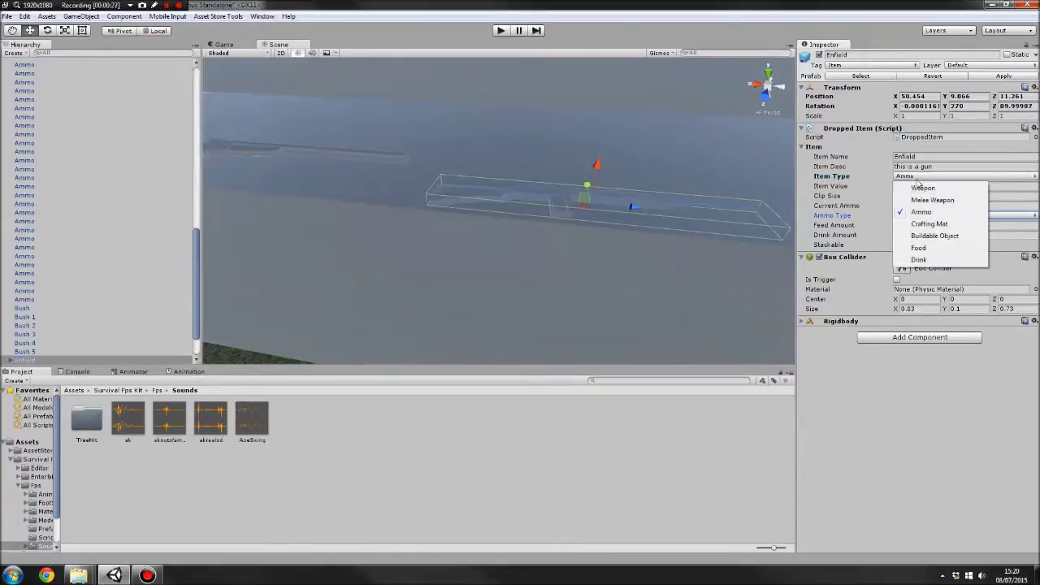
click(923, 187)
click(928, 176)
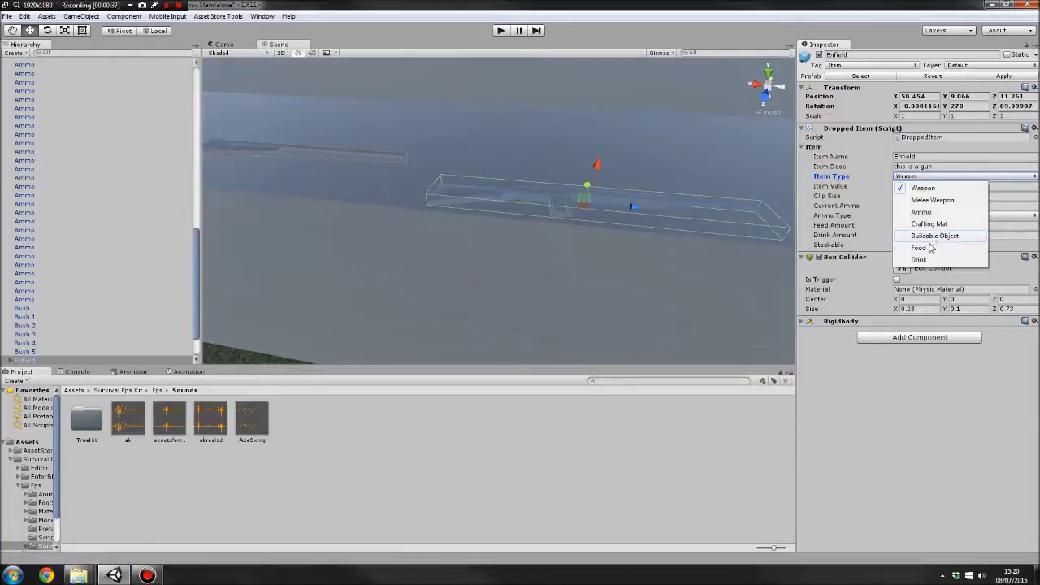
click(884, 410)
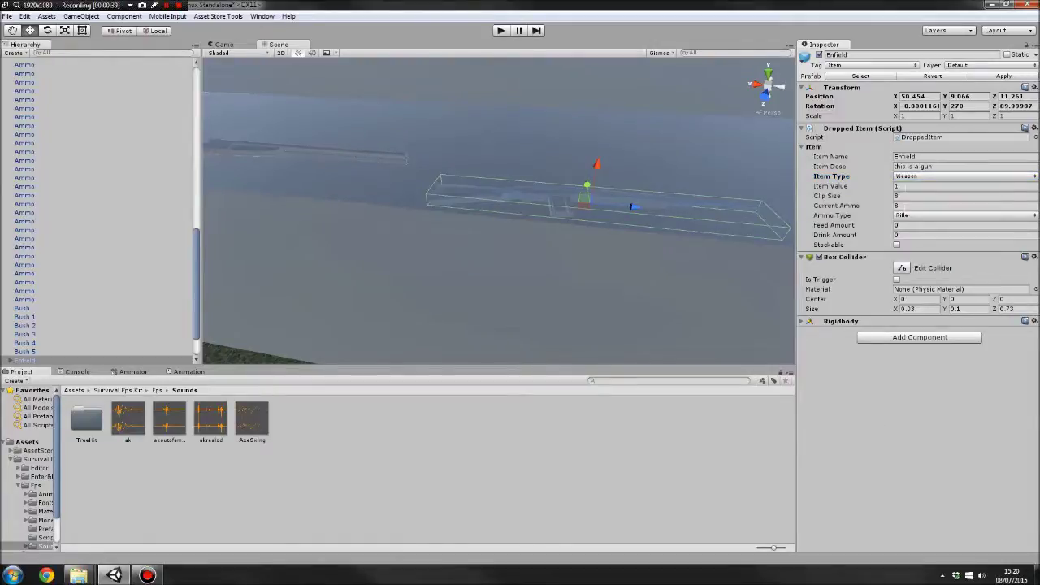
Step: Review the dropped rifle's Item Value, Clip Size and Current Ammo fields and the Ammo Type options
click(897, 186)
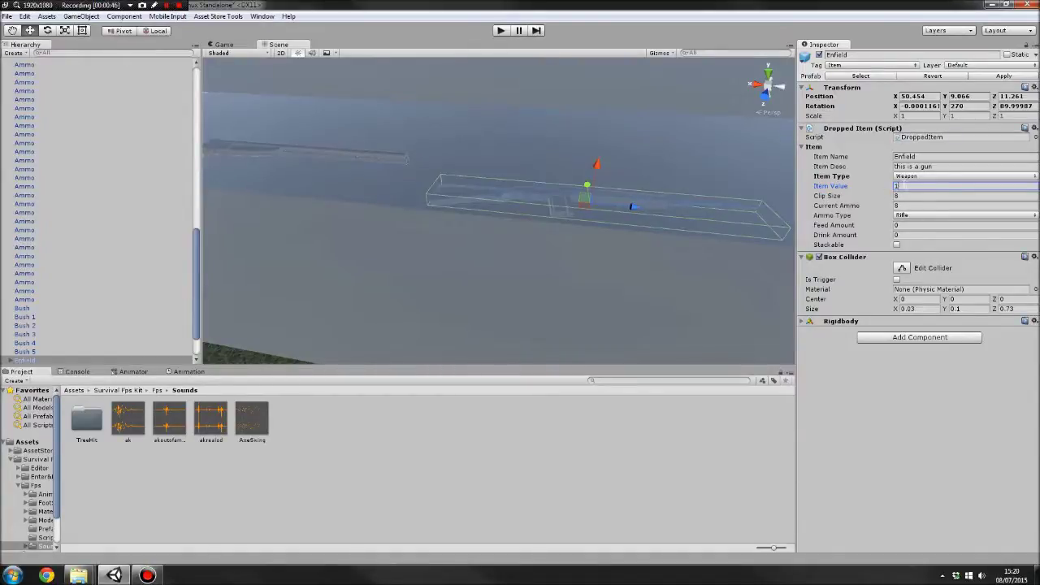
click(901, 196)
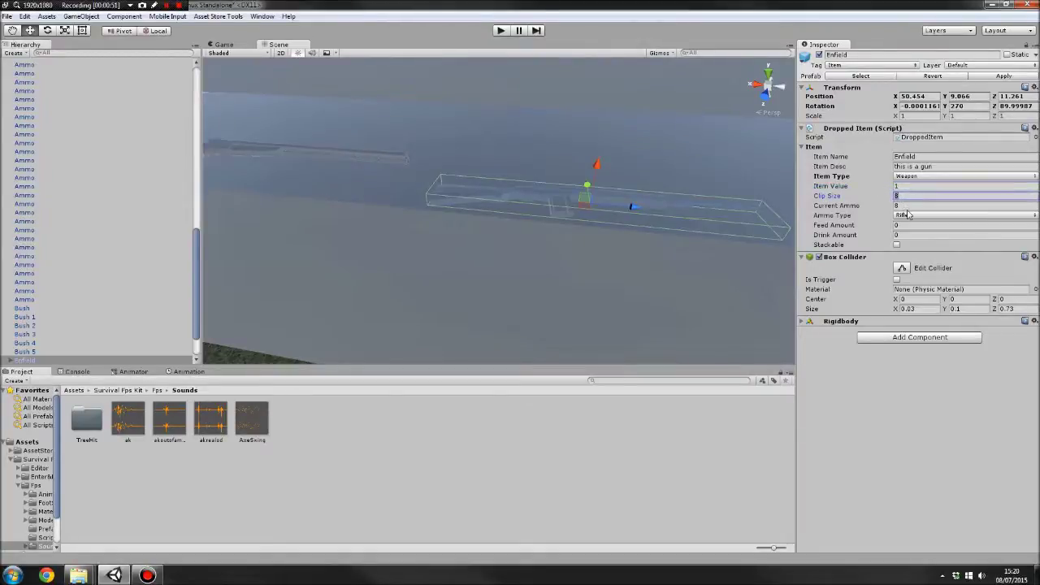
key(Tab)
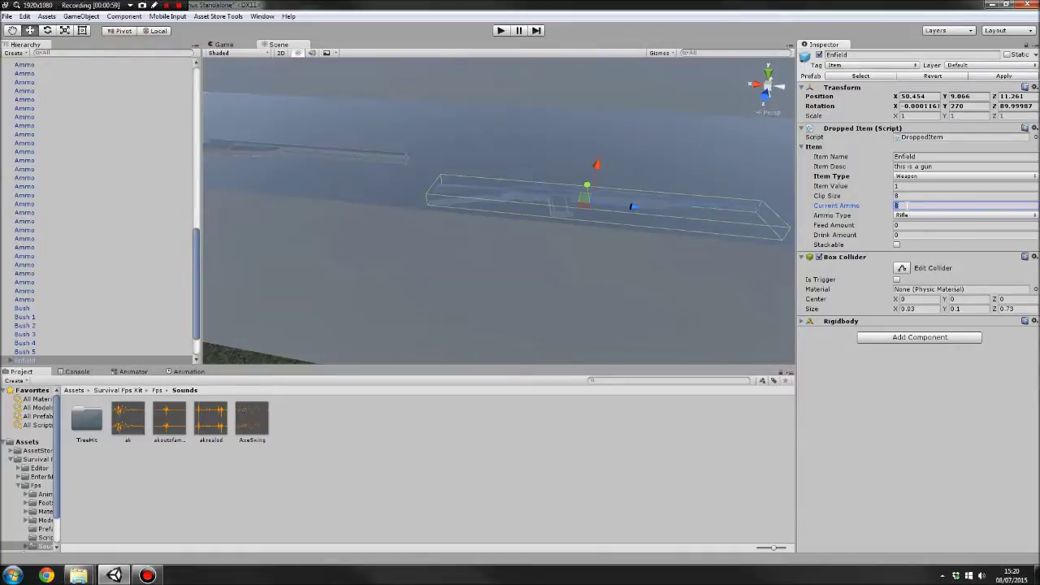
click(913, 196)
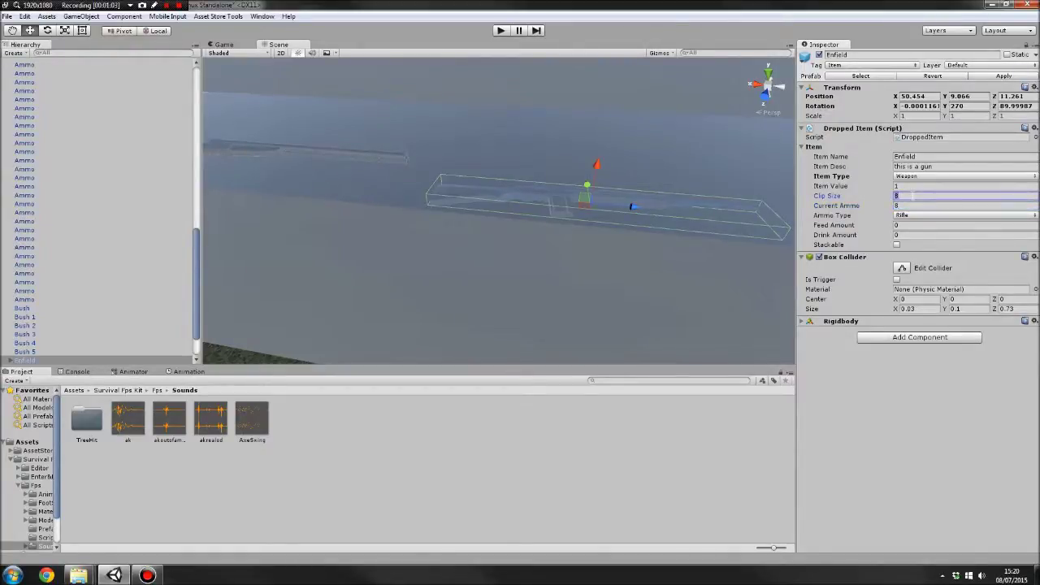
click(903, 207)
click(898, 196)
click(906, 207)
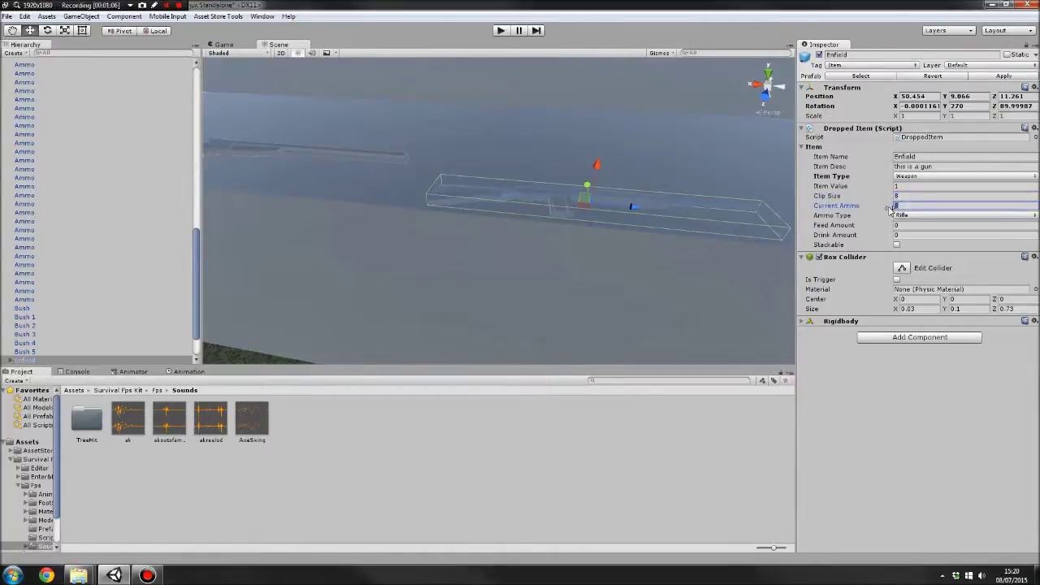
click(915, 216)
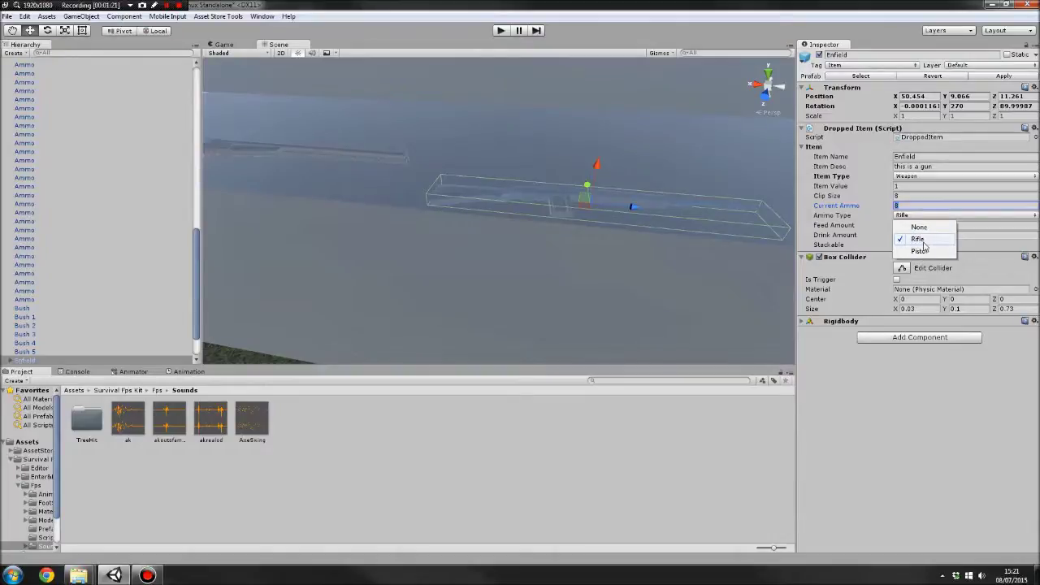
click(914, 376)
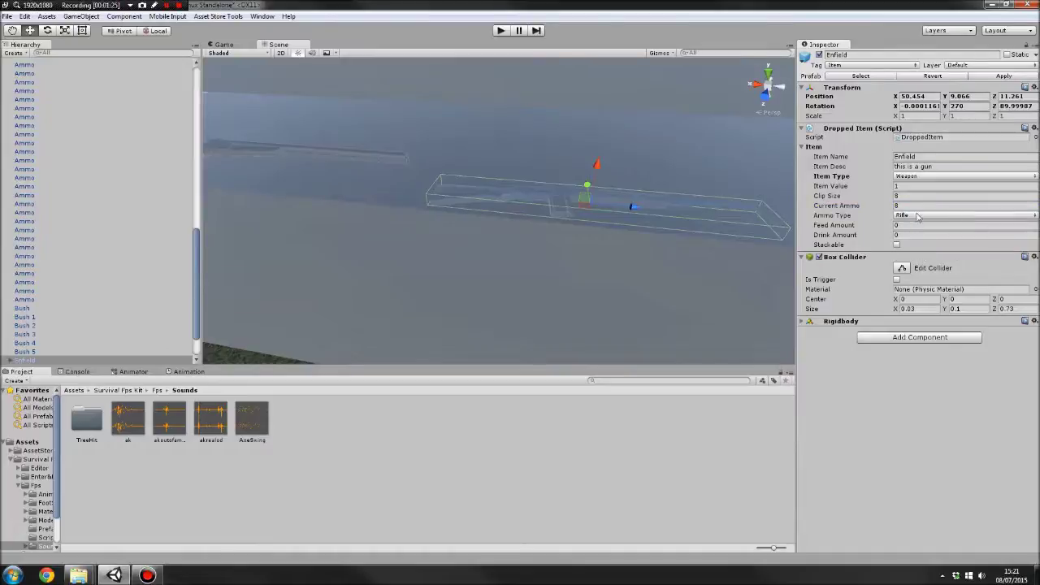
Step: Set the rifle's Item Type to Ammo to examine the Ammo Type options for ammunition, and restore it to Weapon
click(915, 177)
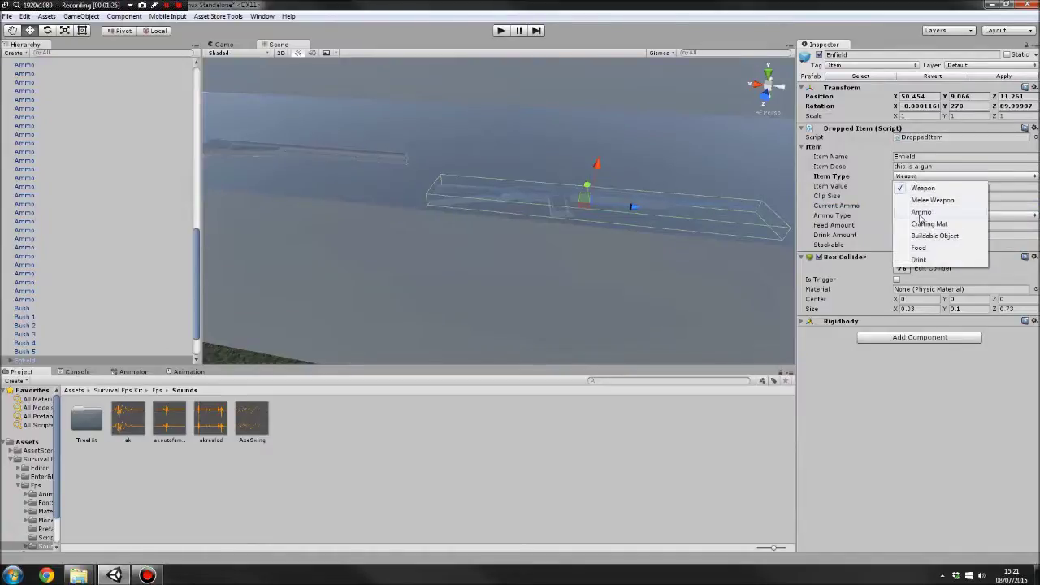
click(921, 212)
click(915, 220)
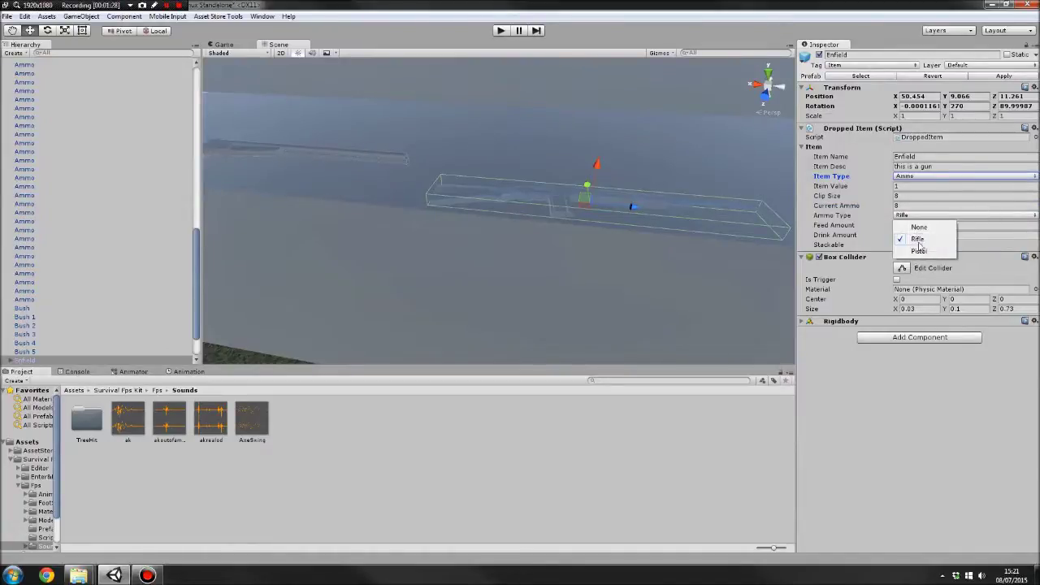
click(929, 407)
click(919, 177)
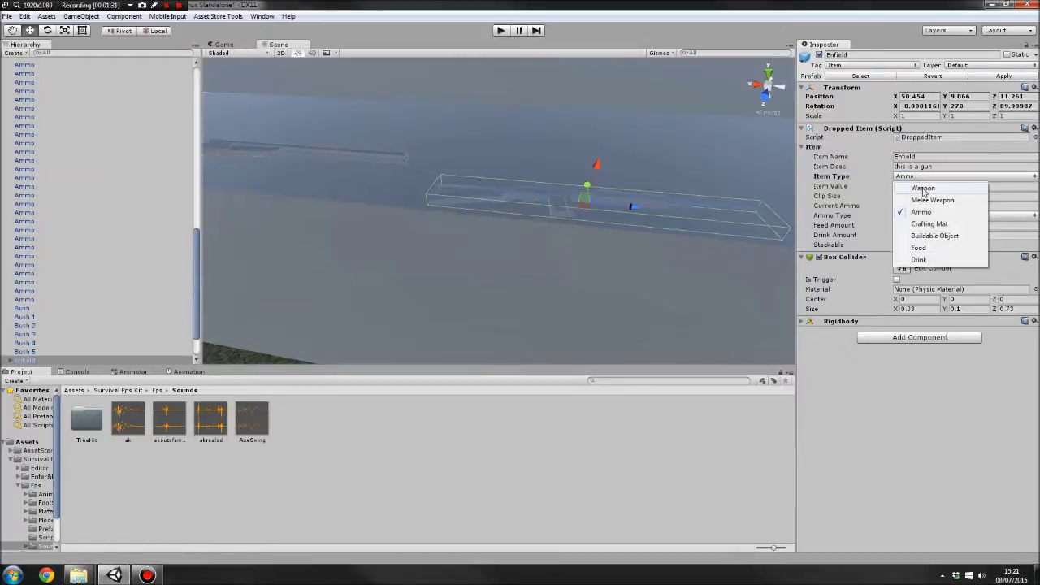
click(909, 188)
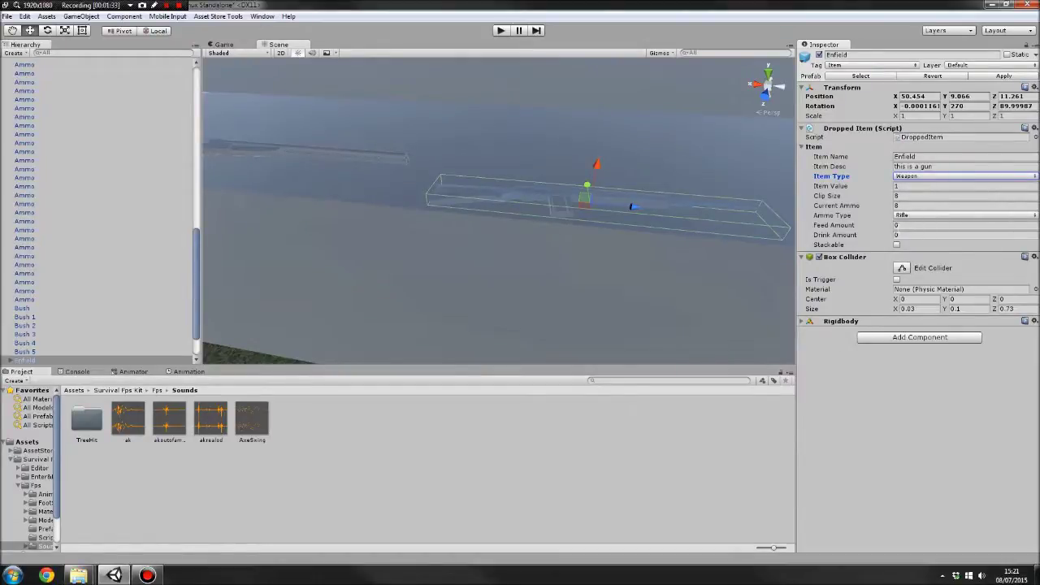
Step: Review the dropped rifle's Feed Amount and Drink Amount alongside the available item types, and toggle Stackable on and back off
click(902, 225)
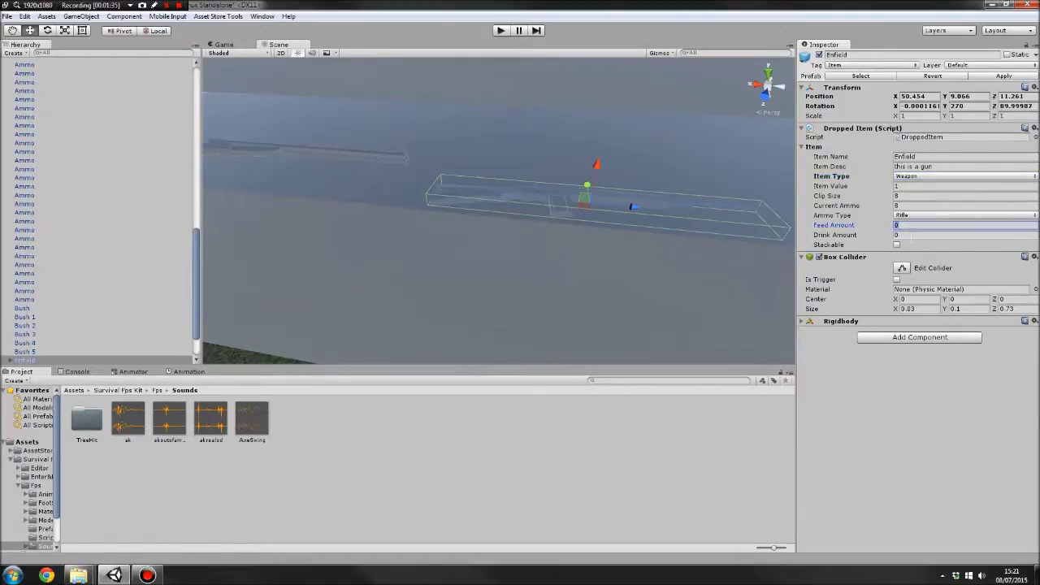
click(905, 235)
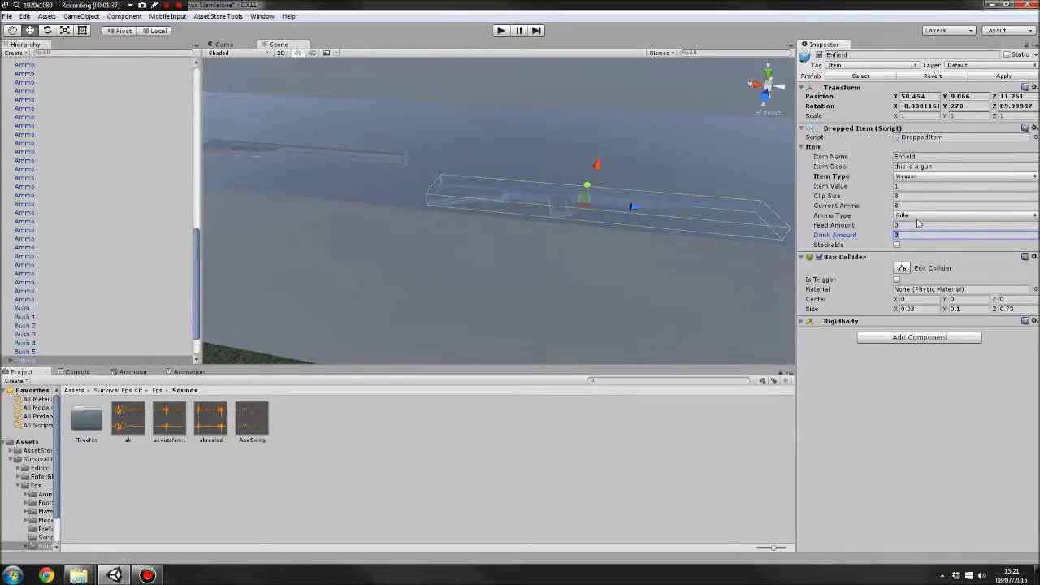
click(905, 177)
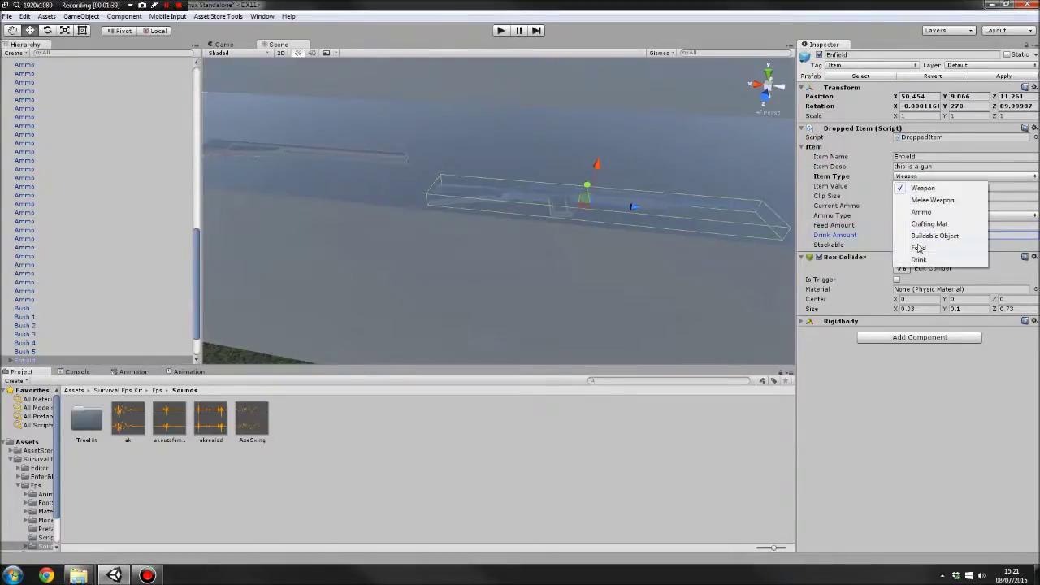
click(909, 436)
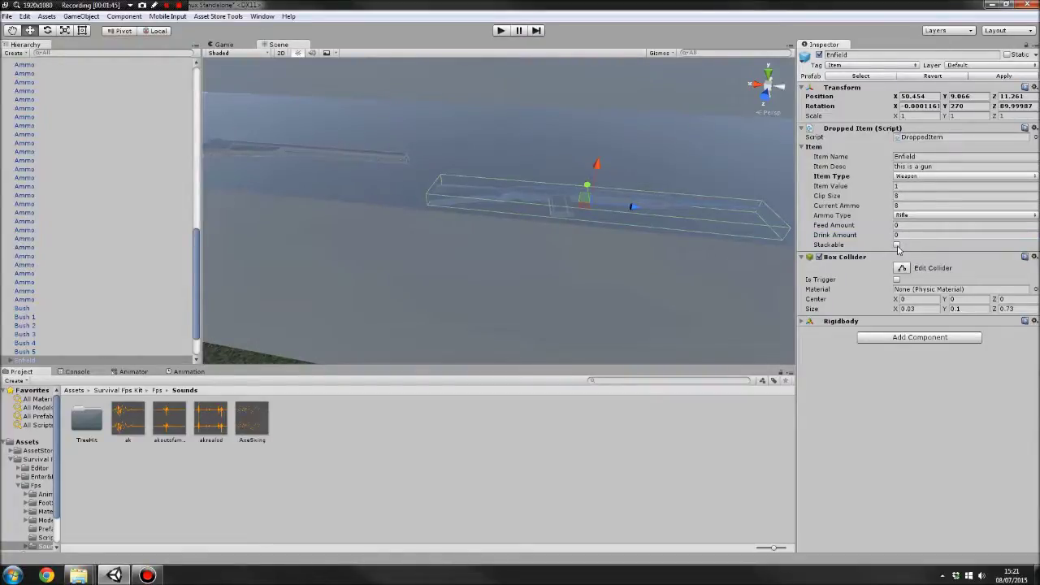
click(897, 245)
click(897, 246)
Step: Go up to the Survival Fps Kit folder in the project assets
click(122, 391)
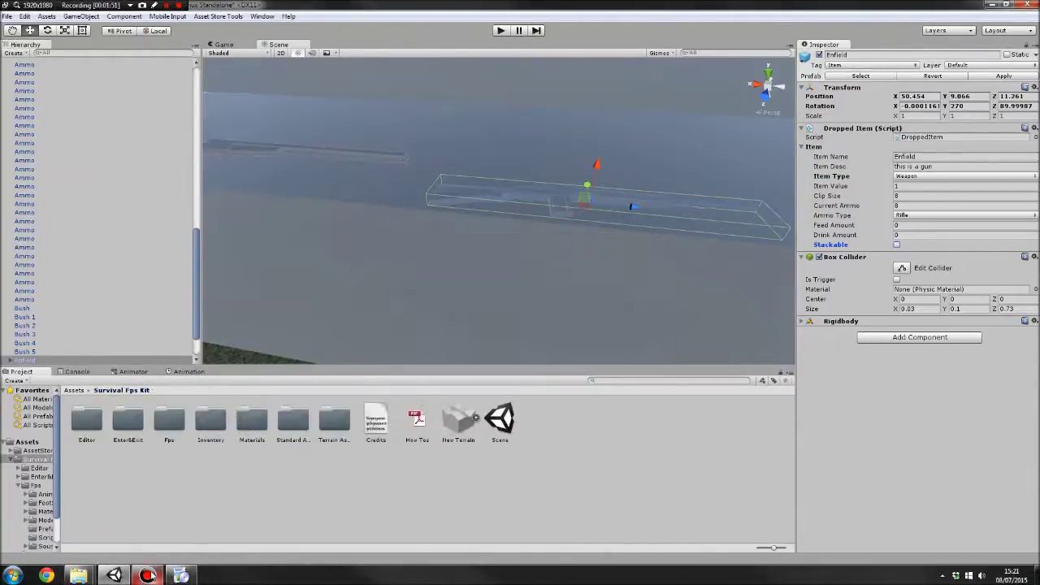
Step: Ignore the Gyazo setup error to continue the installation, and unpin Gyazo and Gyazo GIF from the taskbar
click(181, 575)
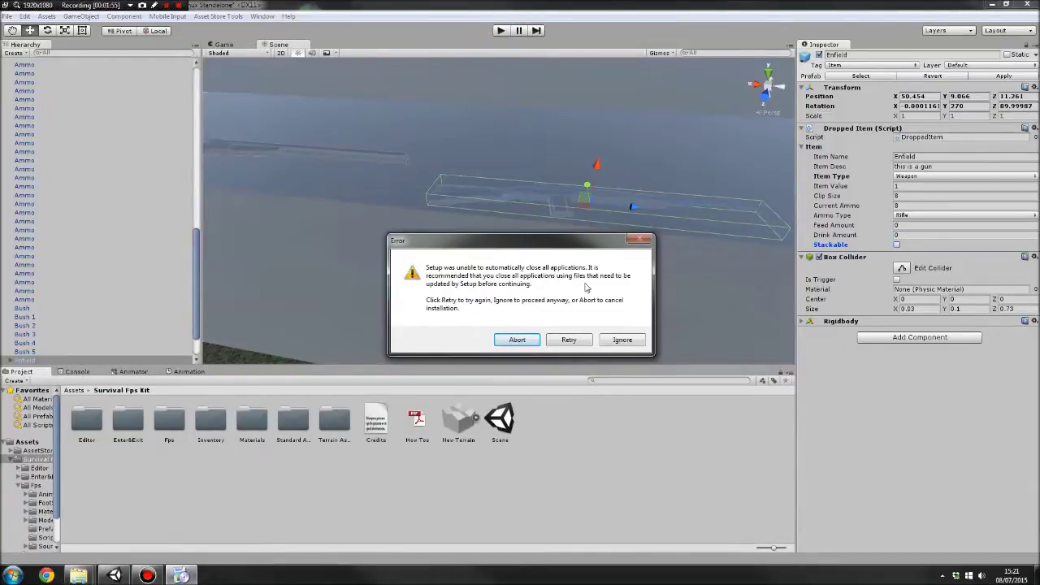
click(615, 342)
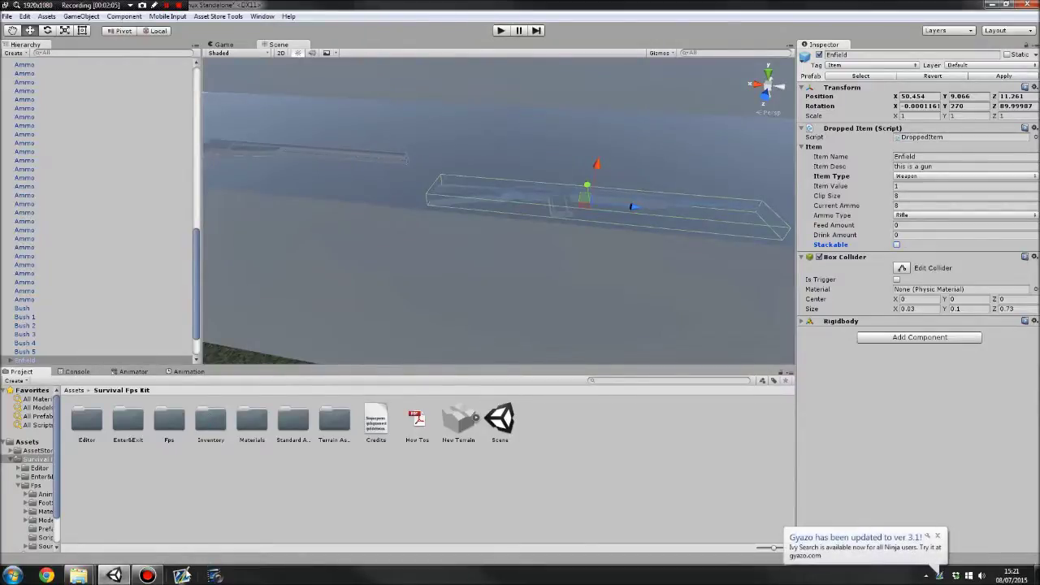
right_click(182, 575)
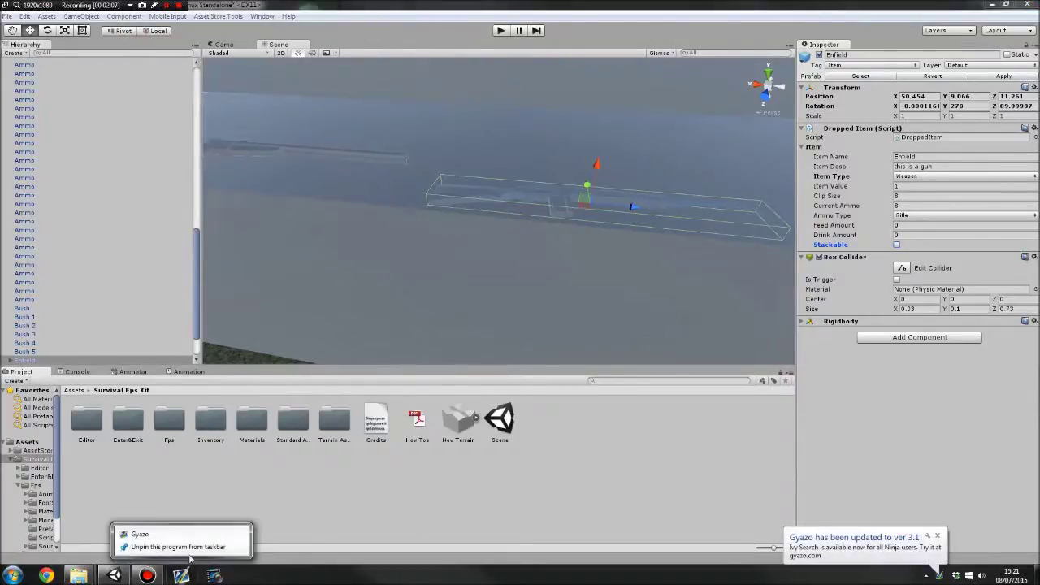
click(185, 547)
right_click(180, 576)
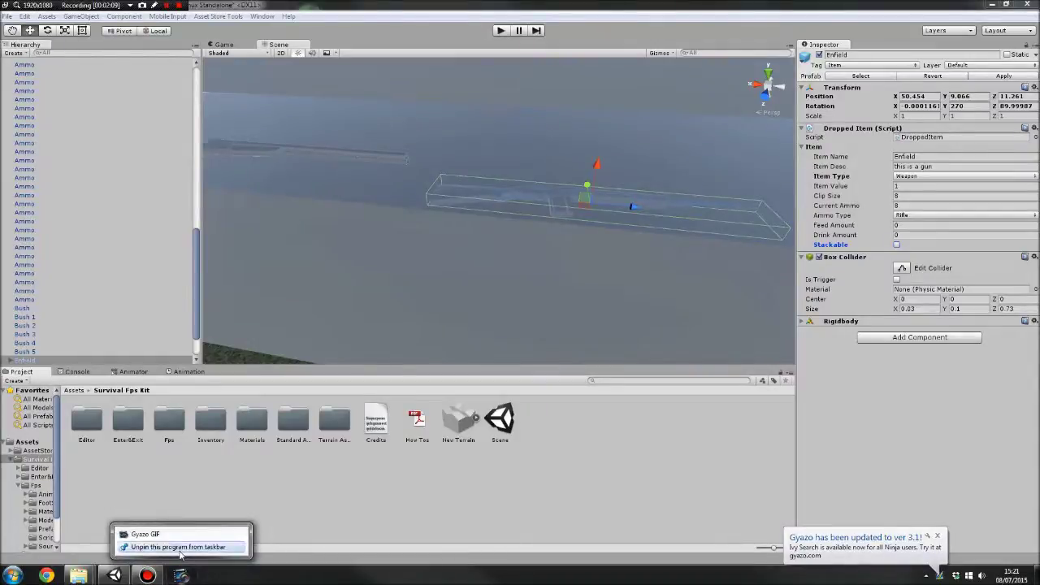
click(185, 550)
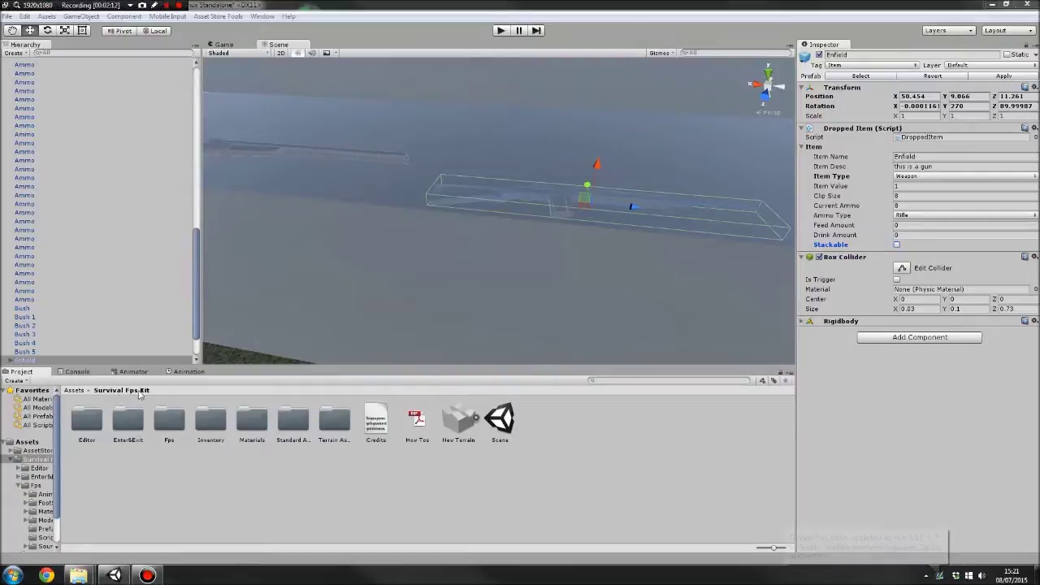
Step: Open the Inventory Resources folder and review the Enfield prefab's Dropped Item settings and available tags
double_click(204, 420)
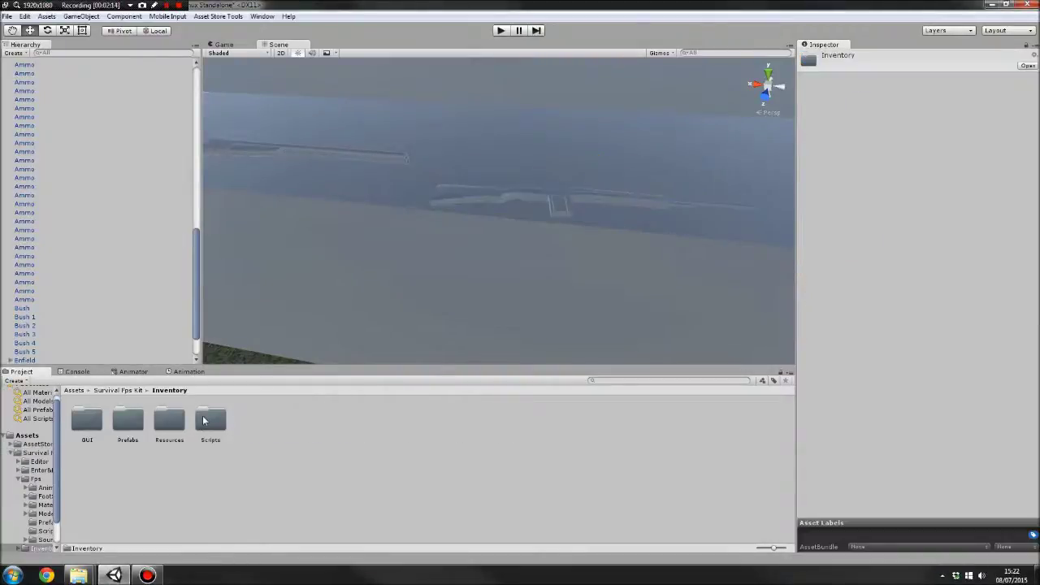
double_click(169, 423)
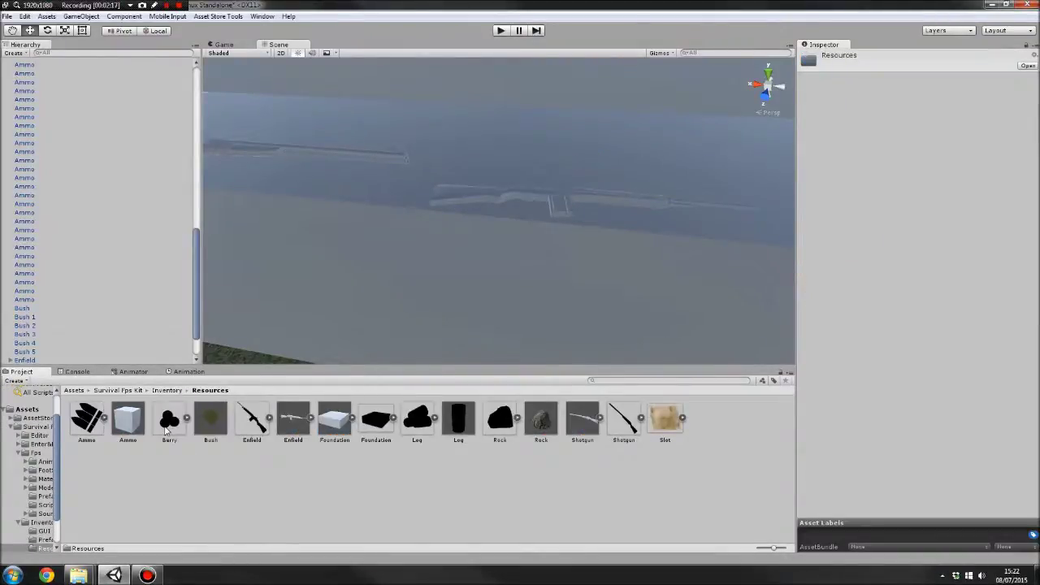
click(558, 198)
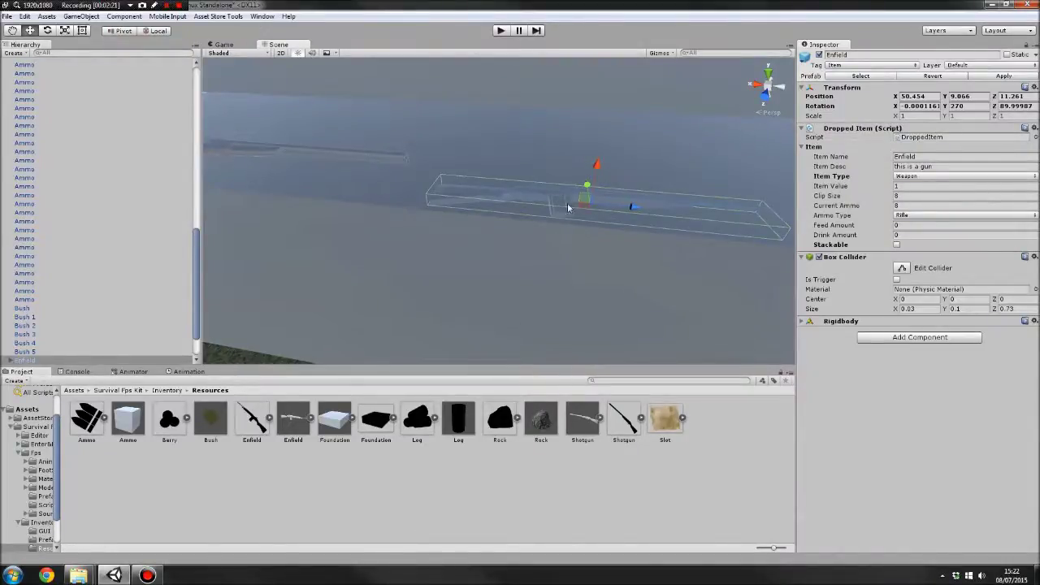
click(271, 457)
click(286, 423)
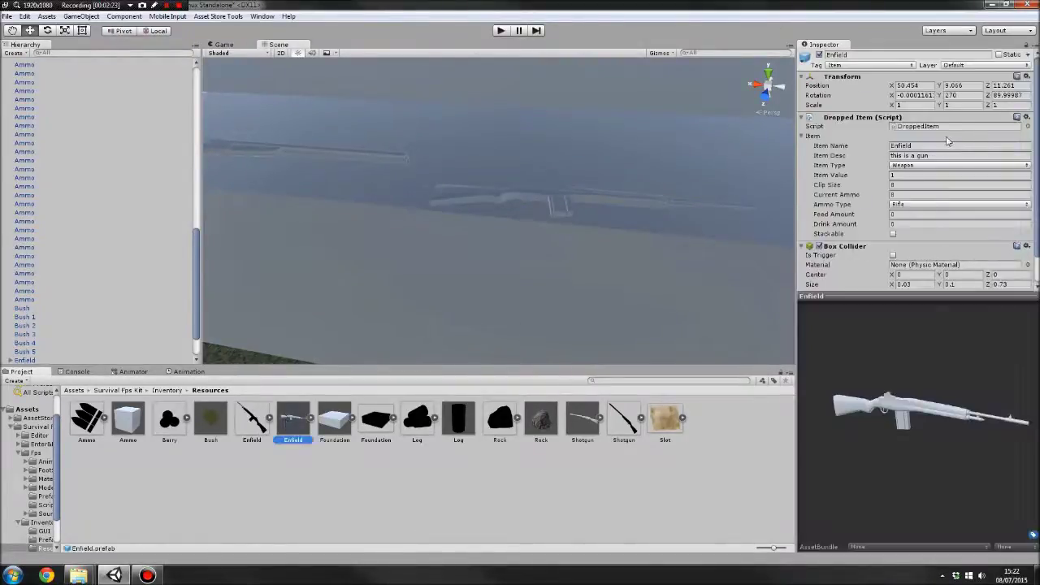
click(841, 67)
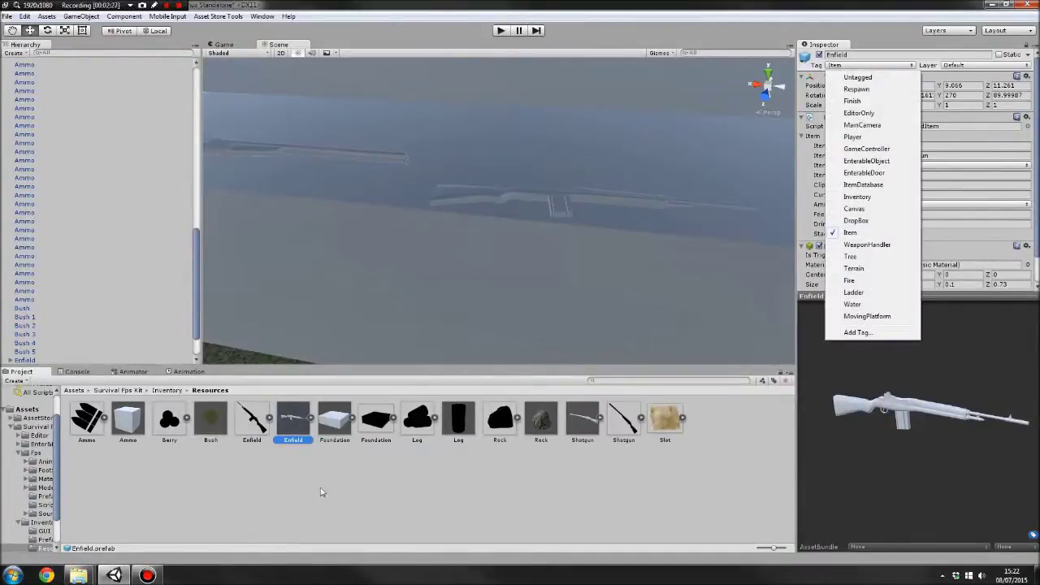
click(272, 468)
Step: Examine the Enfield icon's sprite import settings and compare the icon's name with the Enfield prefab's name
click(259, 423)
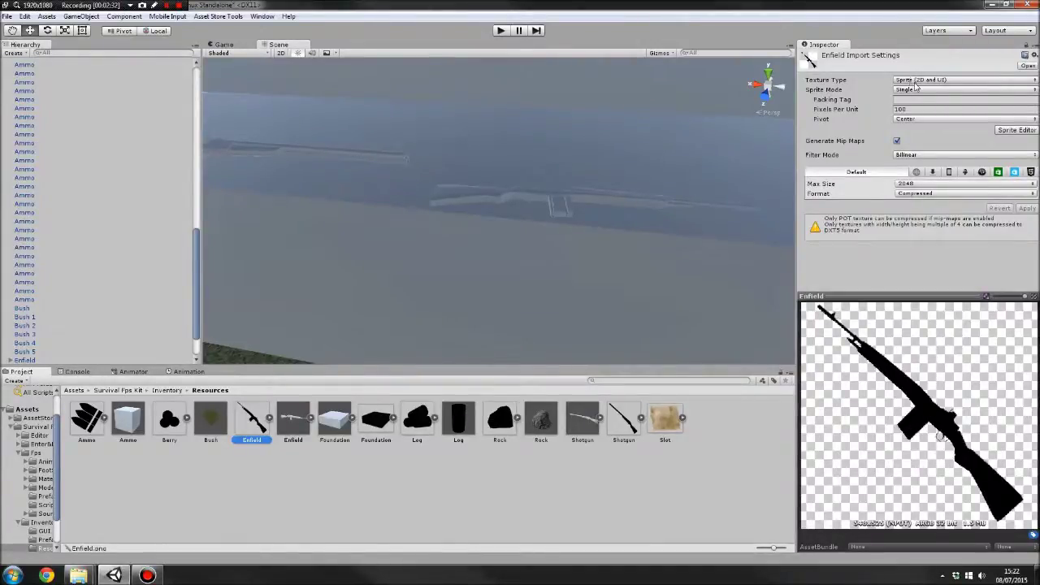
click(291, 441)
click(255, 443)
click(288, 441)
click(259, 441)
click(291, 439)
click(256, 438)
Step: Collapse the Chracter object's hierarchy, run the scene and walk over to collect the dropped rifle
drag(199, 335, 177, 141)
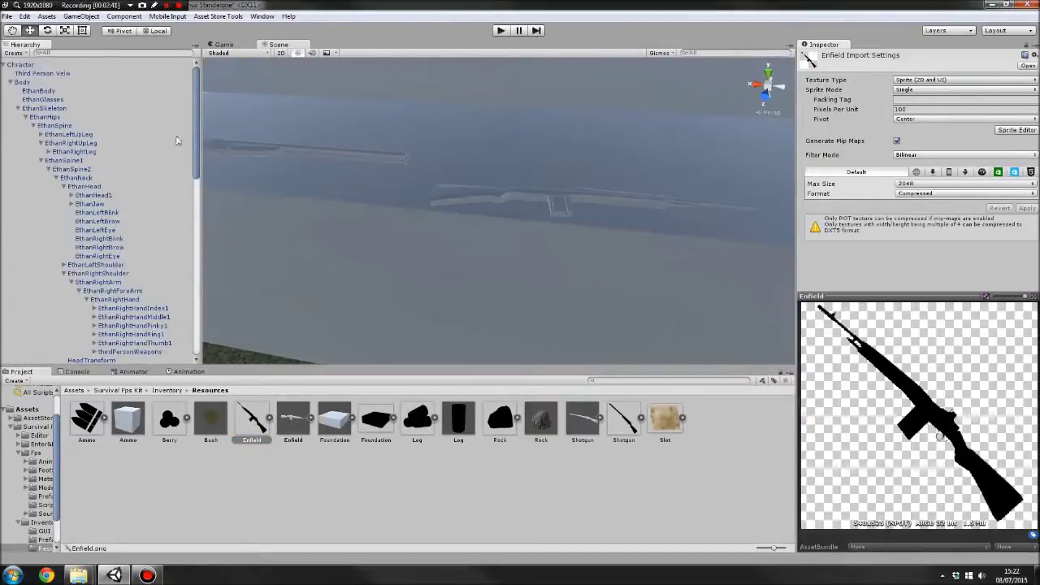
click(4, 65)
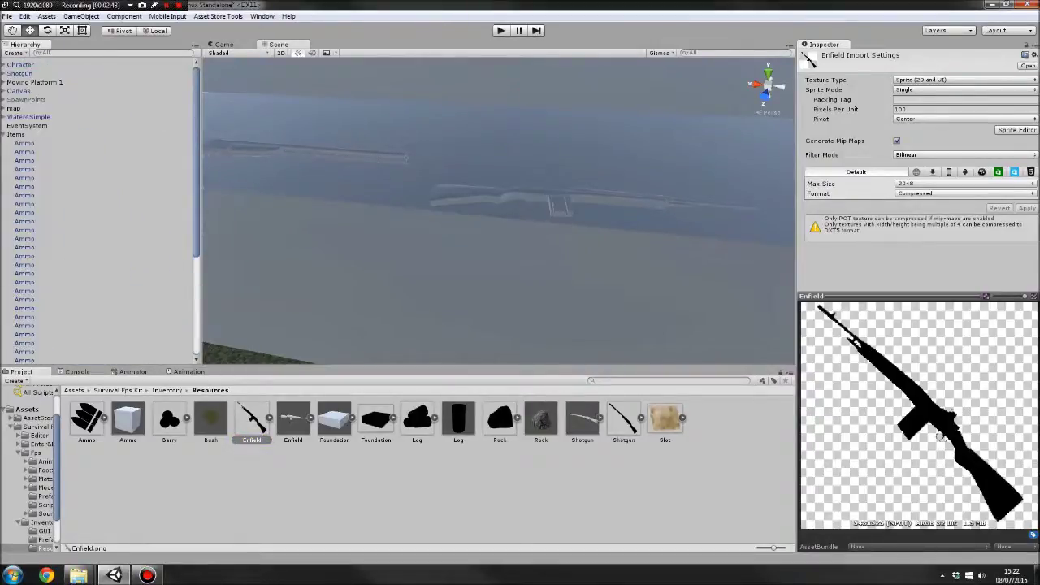
click(501, 30)
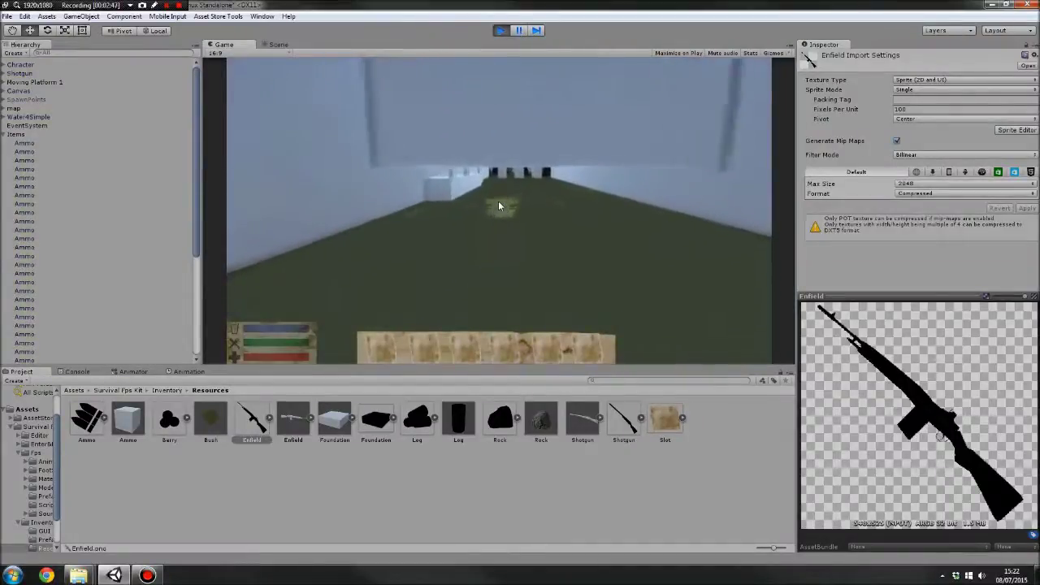
key(w)
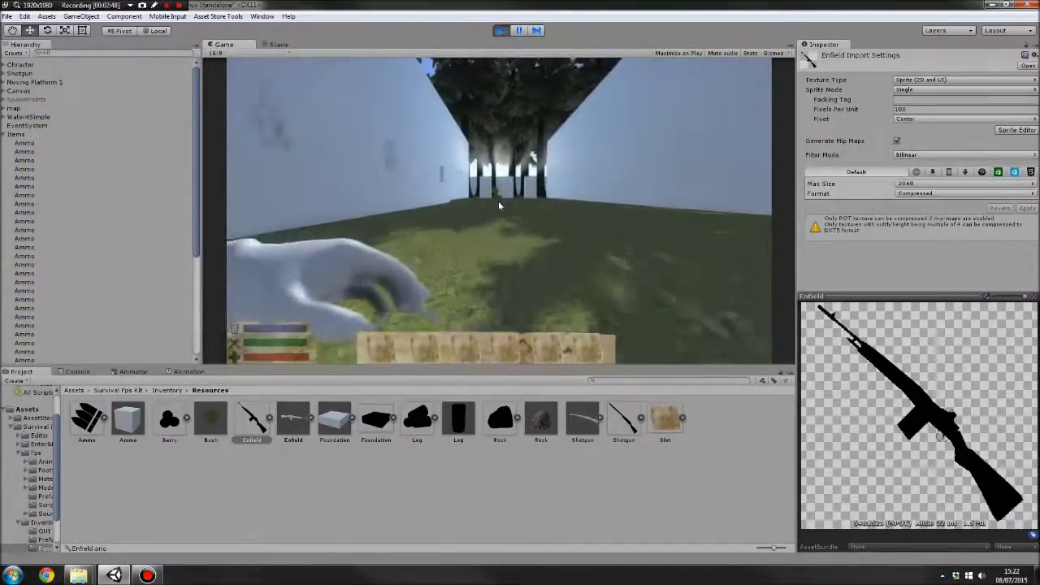
key(w)
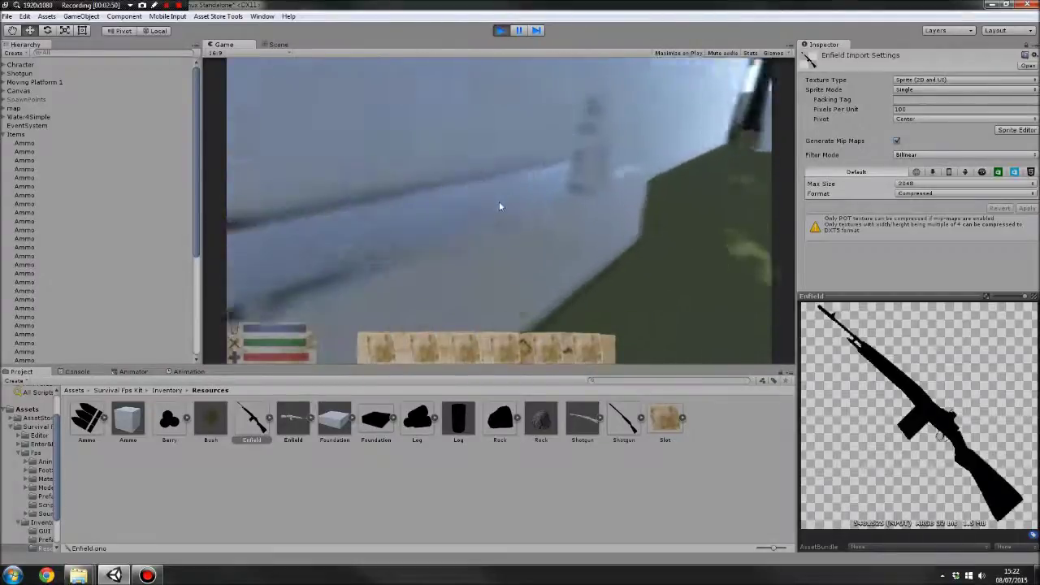
Step: Move the rifle from the game inventory to the first hotbar slot and close the inventory
key(i)
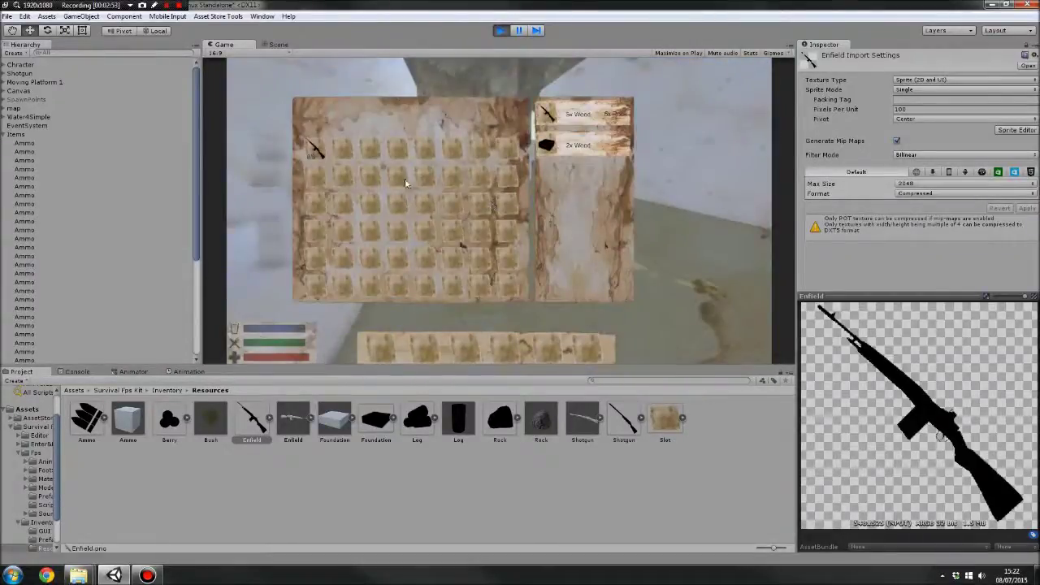
drag(313, 146, 374, 345)
key(i)
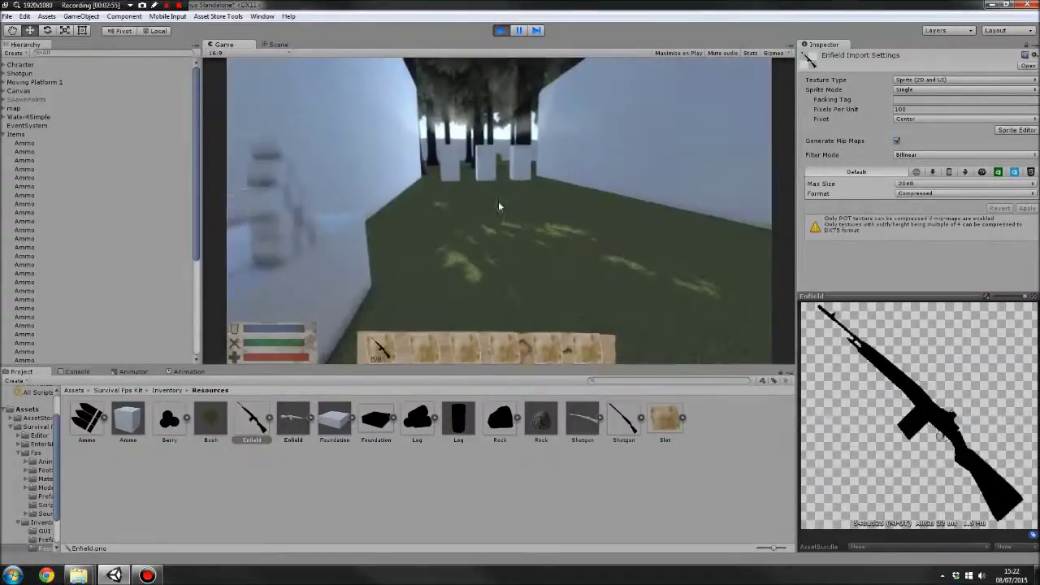
Step: Equip the rifle from the first hotbar slot and test aiming in first-person and third-person view
key(1)
right_click(499, 207)
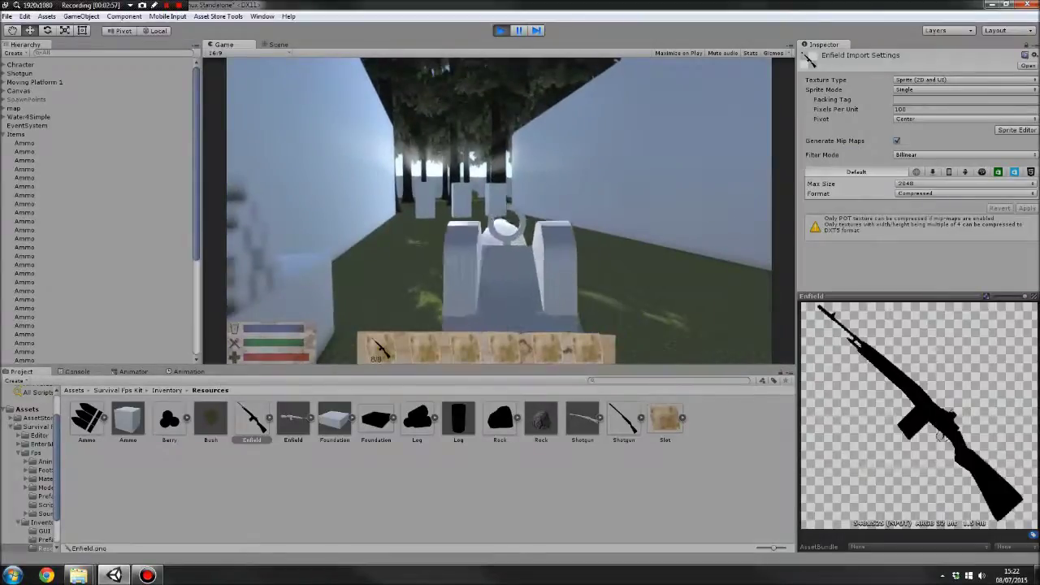
right_click(499, 211)
right_click(499, 210)
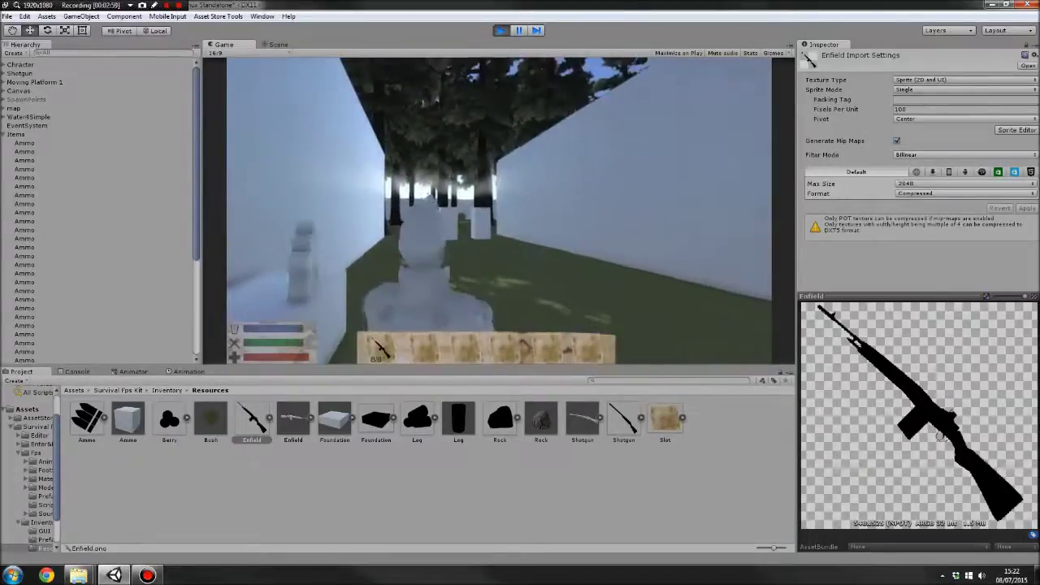
key(w)
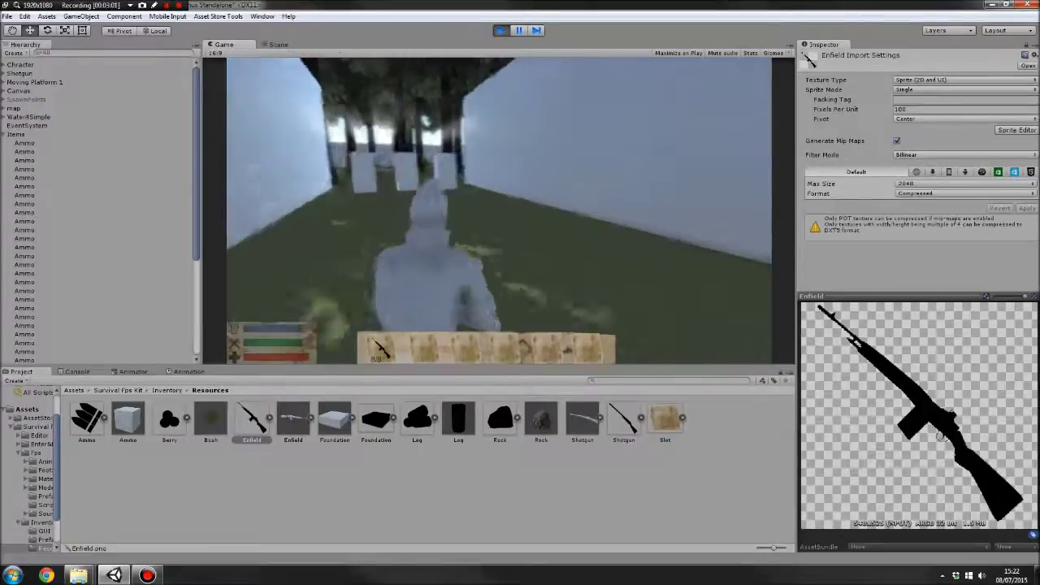
right_click(499, 206)
Step: Check the game inventory once more, walk around the corridor in the running game, and release the cursor
key(Tab)
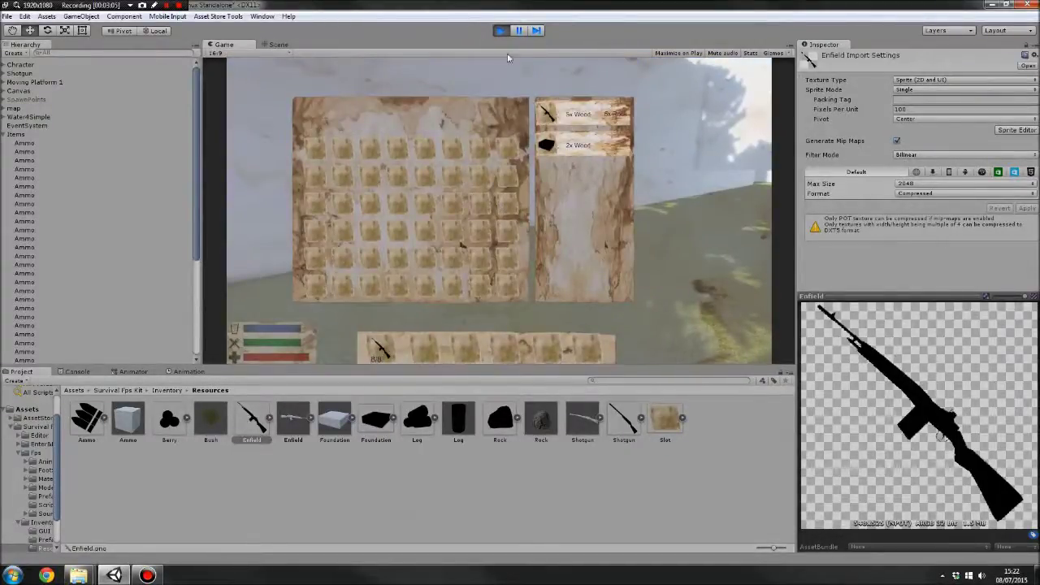
key(i)
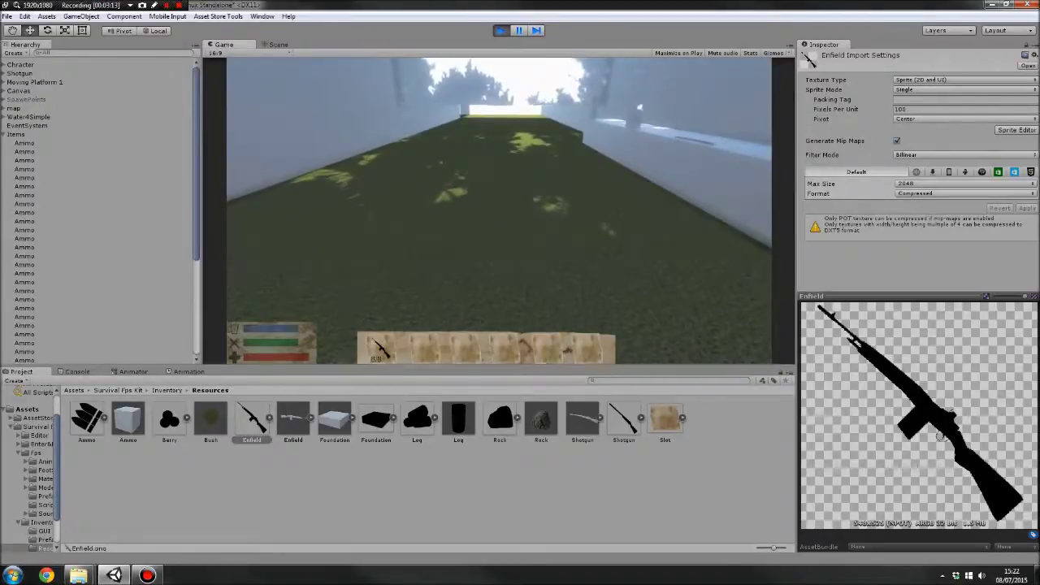
key(w)
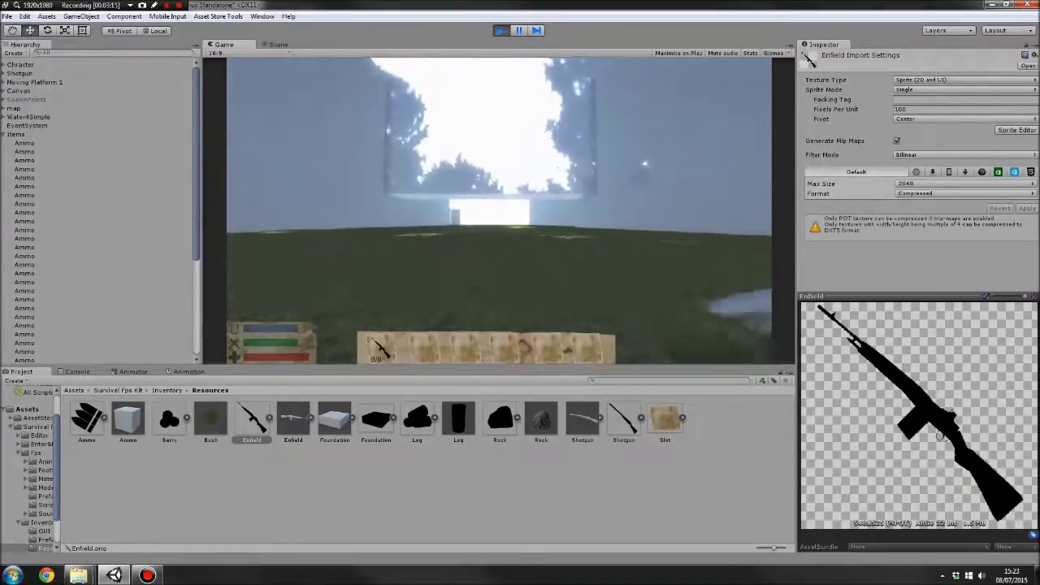
key(w)
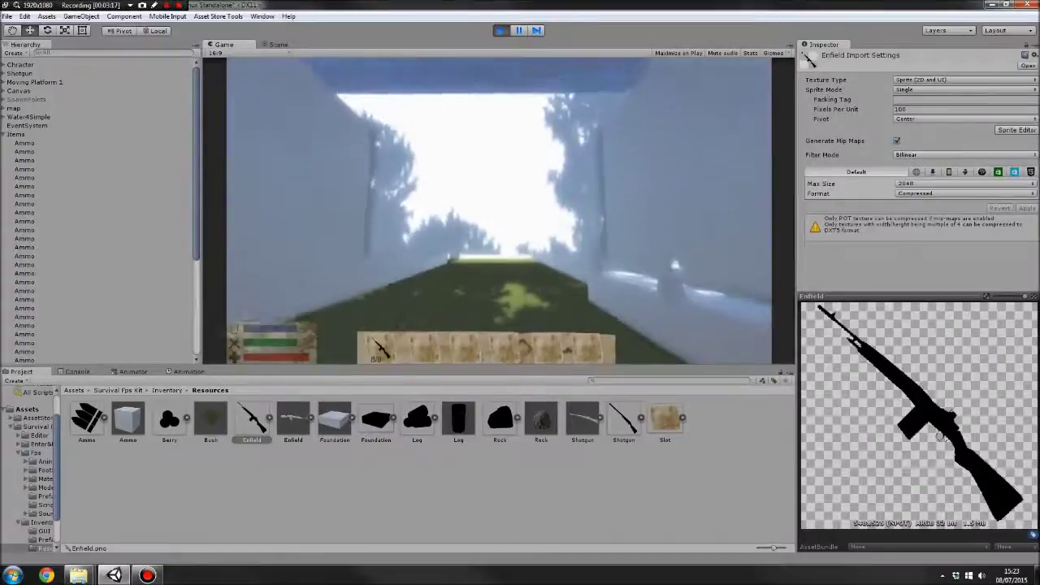
key(w)
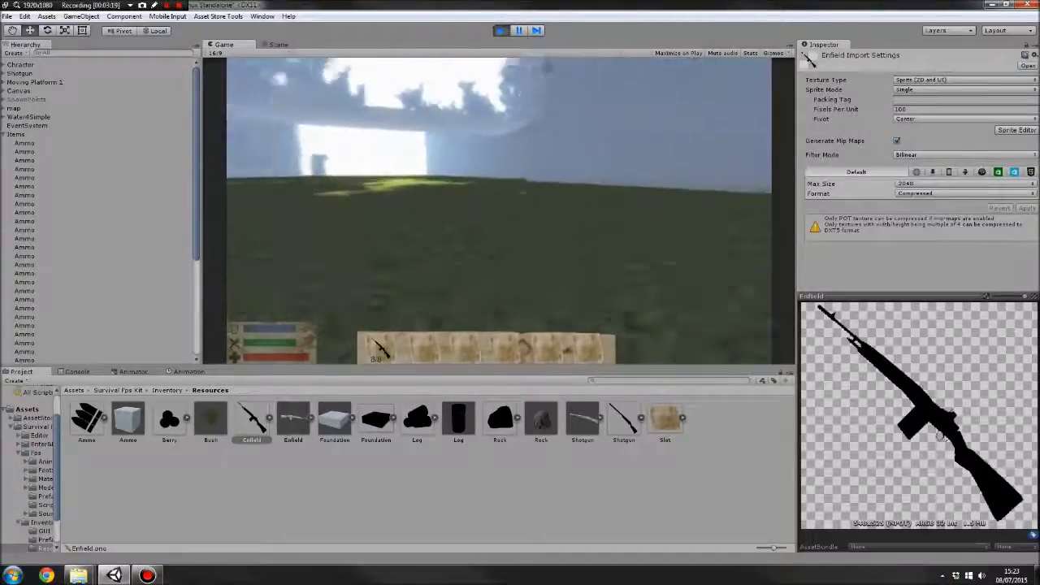
key(w)
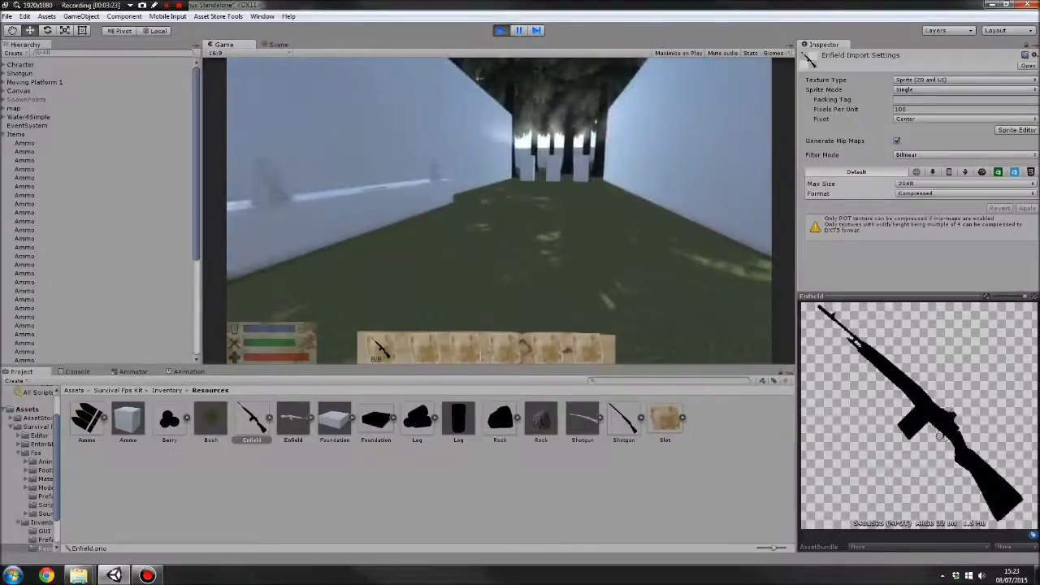
key(Escape)
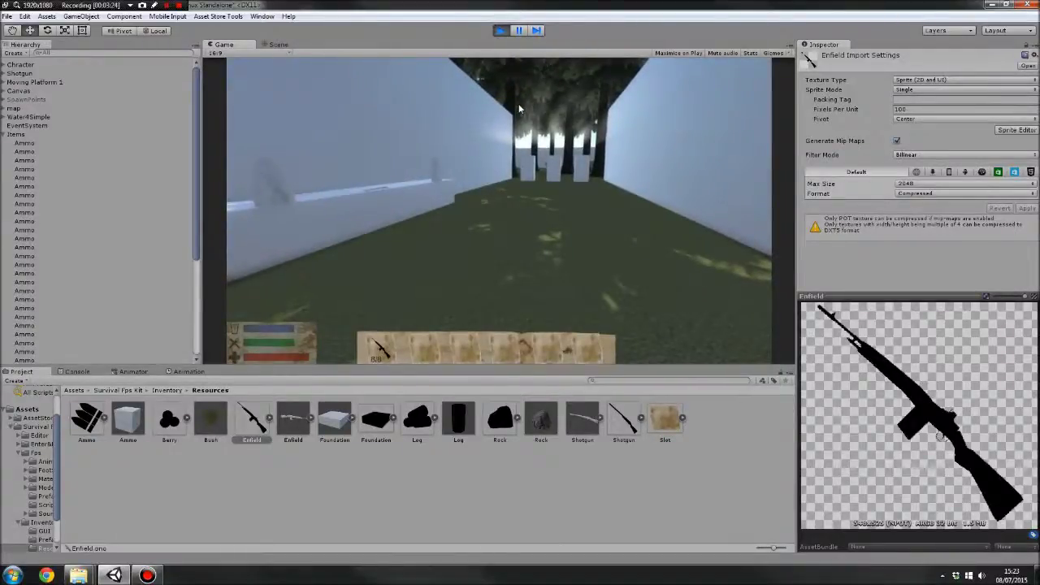